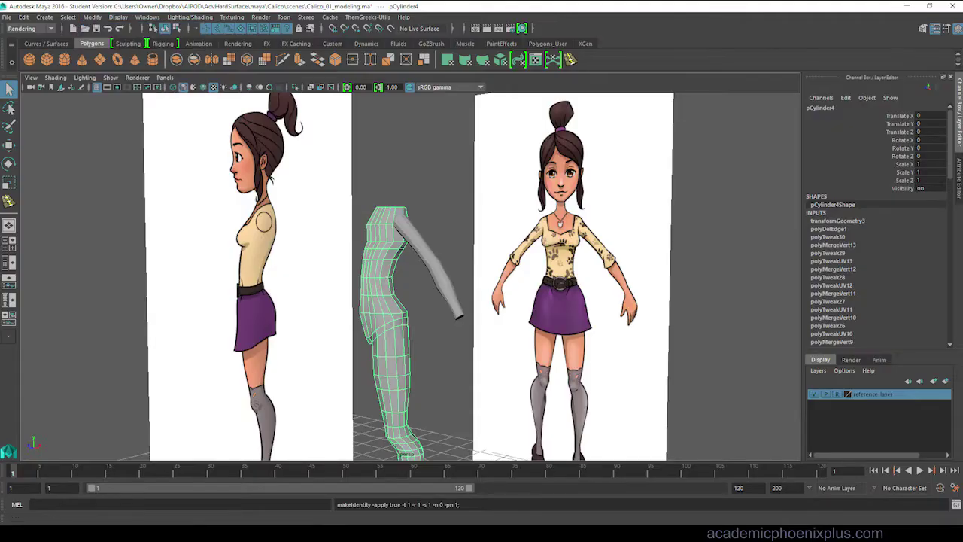
Delete the torso mesh's construction history
{"action": "left_click", "coordinate": [23, 17]}
{"action": "mouse_move", "coordinate": [75, 139]}
{"action": "left_click", "coordinate": [195, 145]}
{"action": "scroll", "coordinate": [425, 282], "scroll_direction": "up", "scroll_amount": 3}
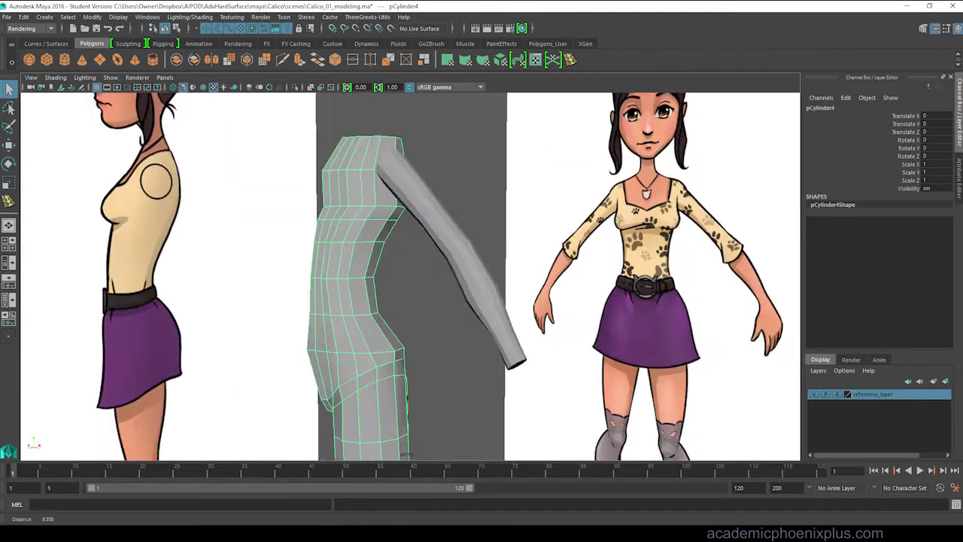
{"action": "scroll", "coordinate": [409, 278], "scroll_direction": "up", "scroll_amount": 3}
Insert edge loops near the torso top and around the shoulder
{"action": "key", "text": "y"}
{"action": "left_click", "coordinate": [248, 199]}
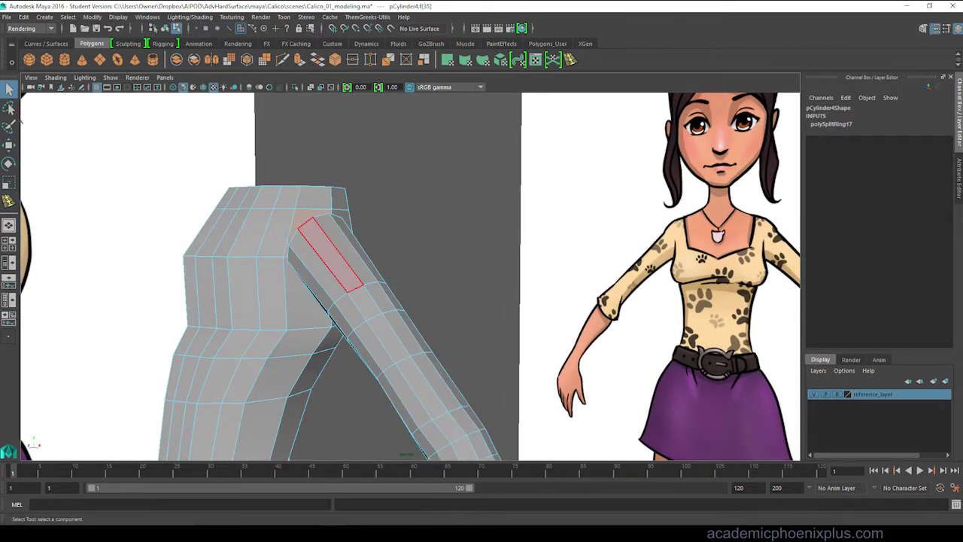
{"action": "left_click", "coordinate": [325, 213]}
{"action": "left_click_drag", "start_coordinate": [410, 278], "coordinate": [241, 288], "text": "alt"}
{"action": "key", "text": "y"}
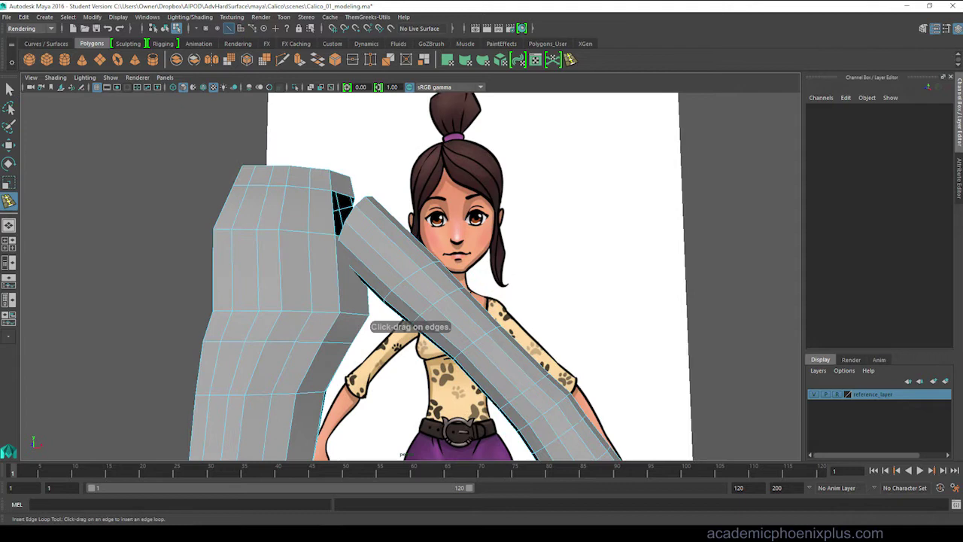
{"action": "left_click", "coordinate": [406, 322]}
{"action": "left_click_drag", "start_coordinate": [406, 323], "coordinate": [432, 305], "text": "alt"}
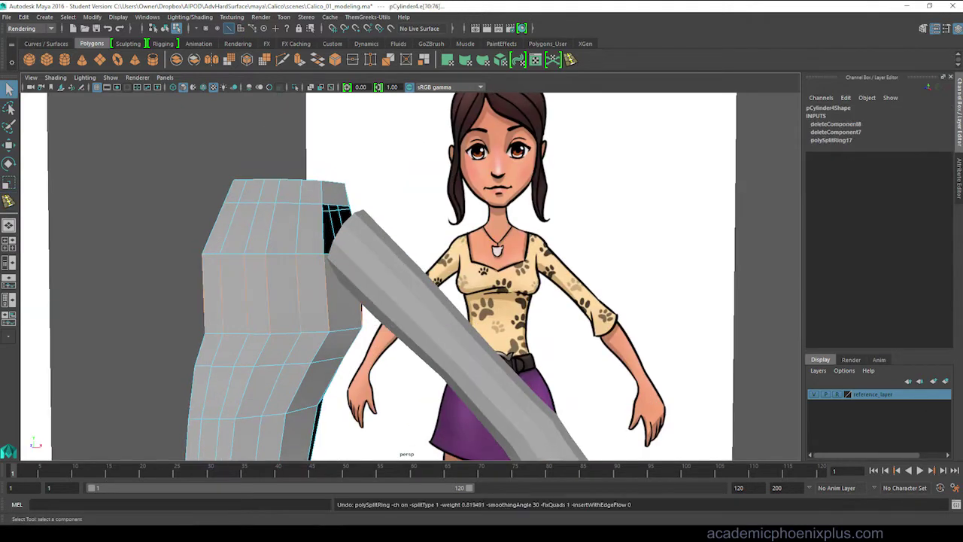
Delete the shoulder faces to open the armhole, then add another torso edge loop
{"action": "right_click", "coordinate": [333, 240]}
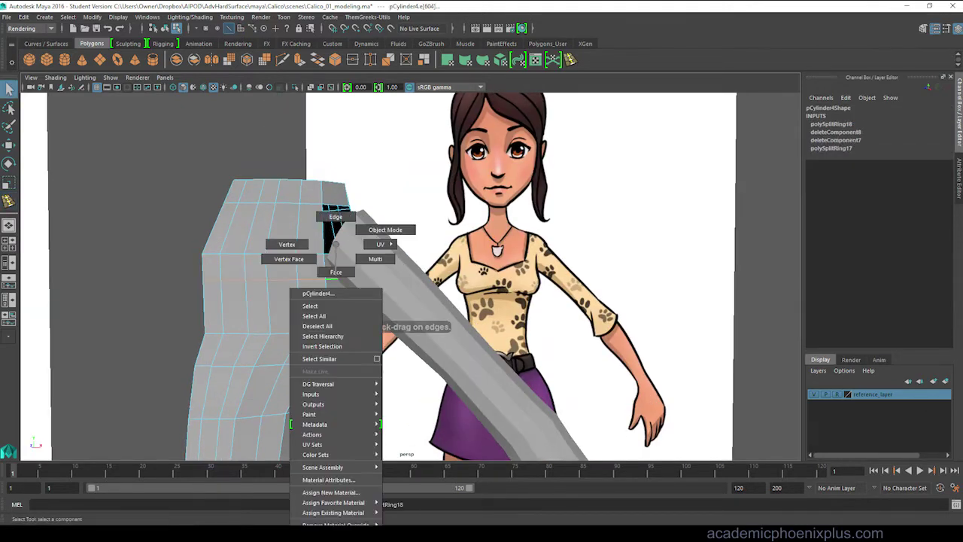
{"action": "left_click_drag", "start_coordinate": [333, 249], "coordinate": [451, 301], "text": "alt"}
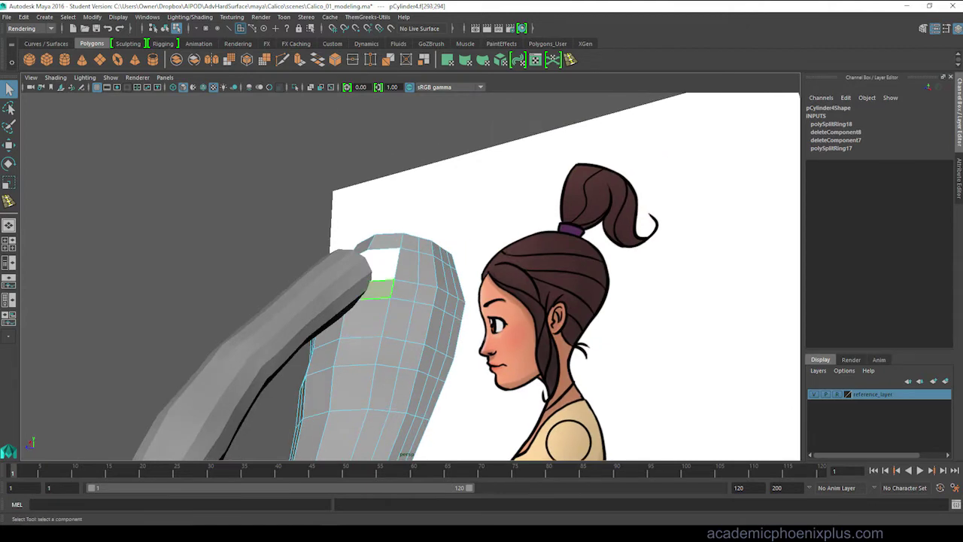
{"action": "key", "text": "Delete"}
{"action": "left_click_drag", "start_coordinate": [391, 316], "coordinate": [327, 192], "text": "alt"}
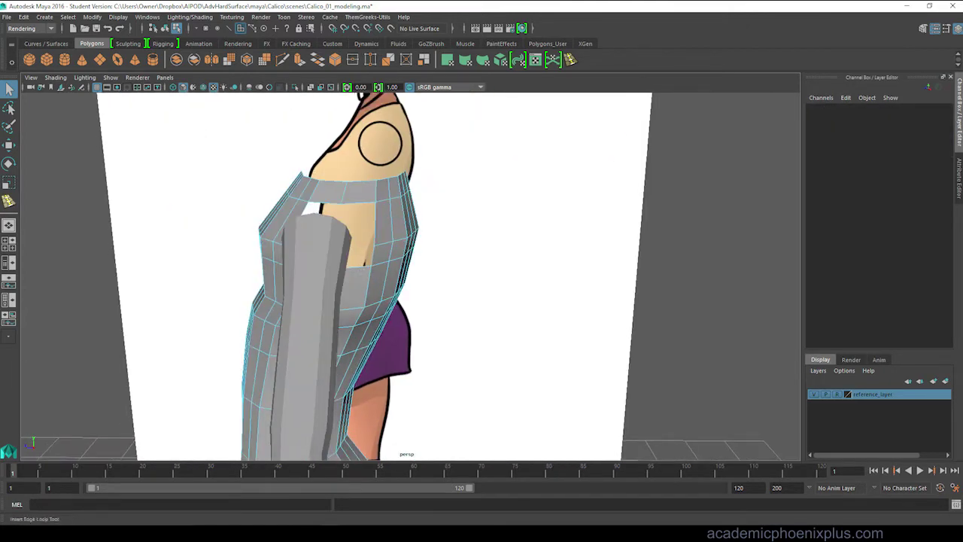
{"action": "left_click", "coordinate": [370, 320]}
{"action": "left_click_drag", "start_coordinate": [370, 320], "coordinate": [331, 295], "text": "alt"}
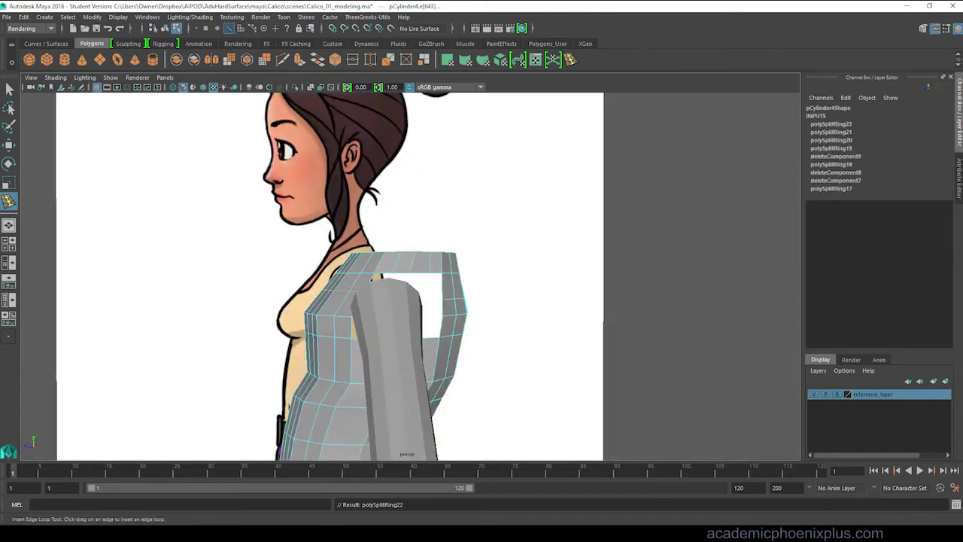
In the side view, shift the arm cylinder pCylinder3 slightly back along Z
{"action": "key", "text": "space"}
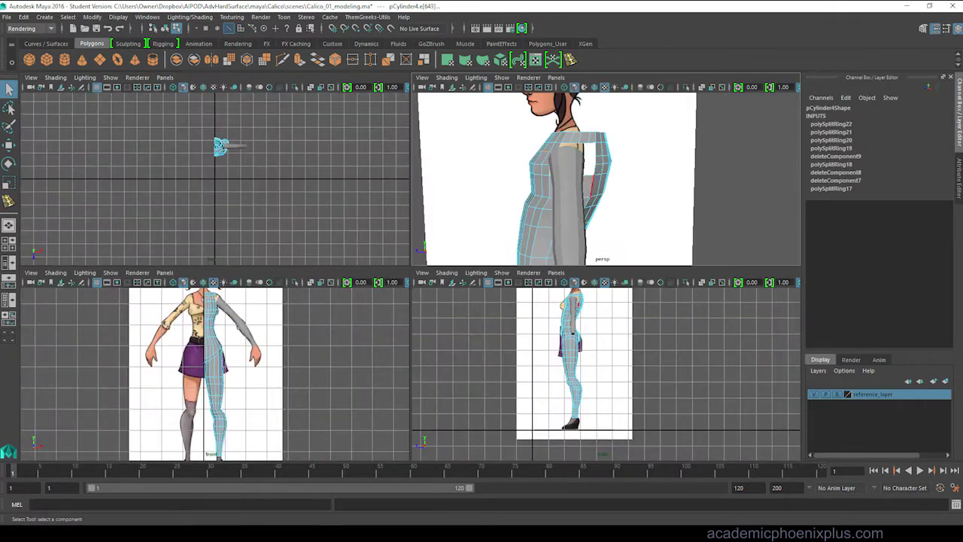
{"action": "key", "text": "space"}
{"action": "scroll", "coordinate": [325, 212], "scroll_direction": "up", "scroll_amount": 10}
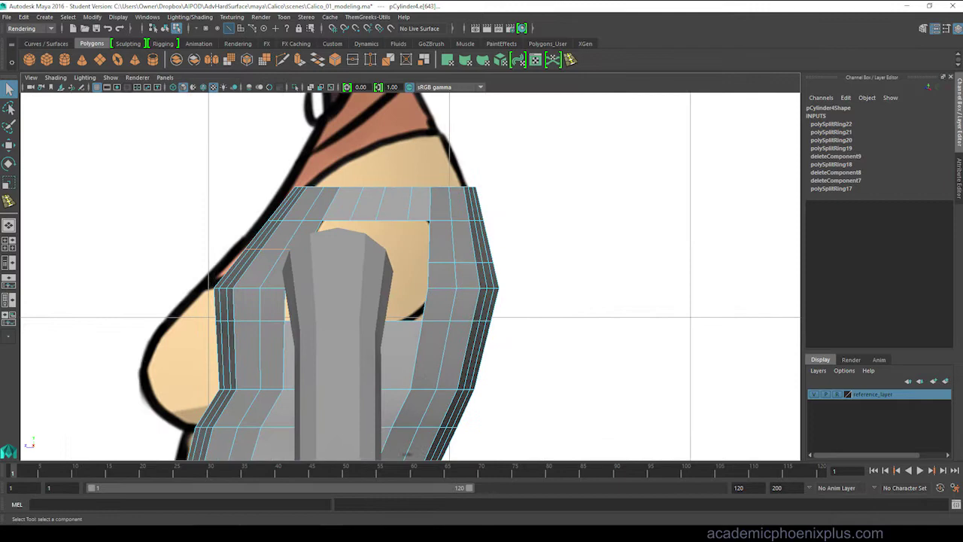
{"action": "key", "text": "F8"}
{"action": "left_click", "coordinate": [339, 338]}
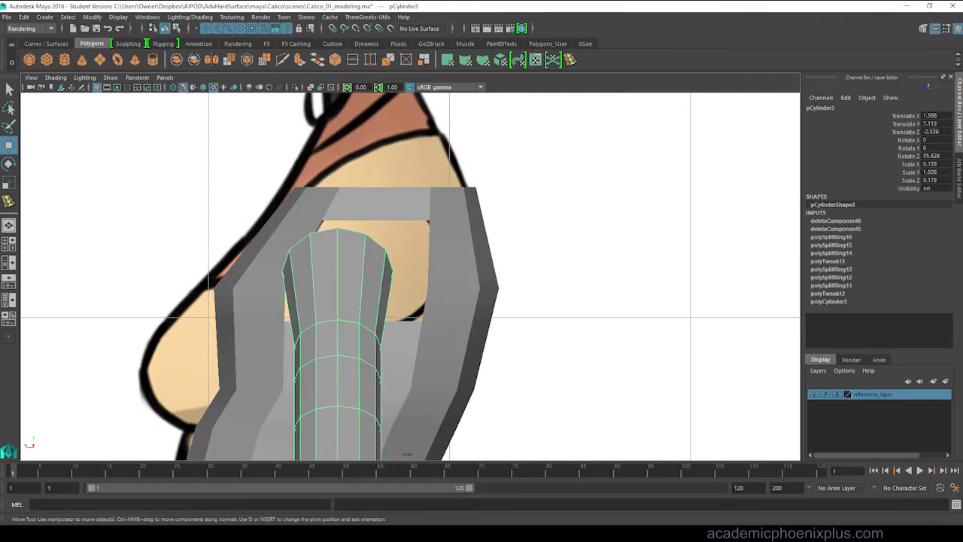
{"action": "key", "text": "w"}
{"action": "key", "text": "a"}
{"action": "left_click_drag", "start_coordinate": [355, 299], "coordinate": [362, 299]}
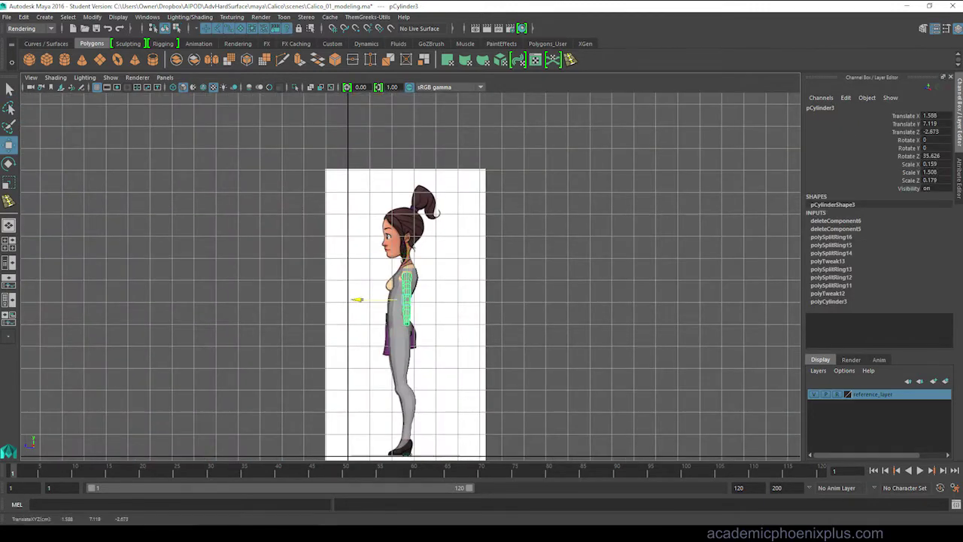
{"action": "key", "text": "f"}
Move the torso's armpit vertex and raise the shoulder's top-edge vertices to the reference outline
{"action": "left_click", "coordinate": [346, 248]}
{"action": "right_click", "coordinate": [346, 244]}
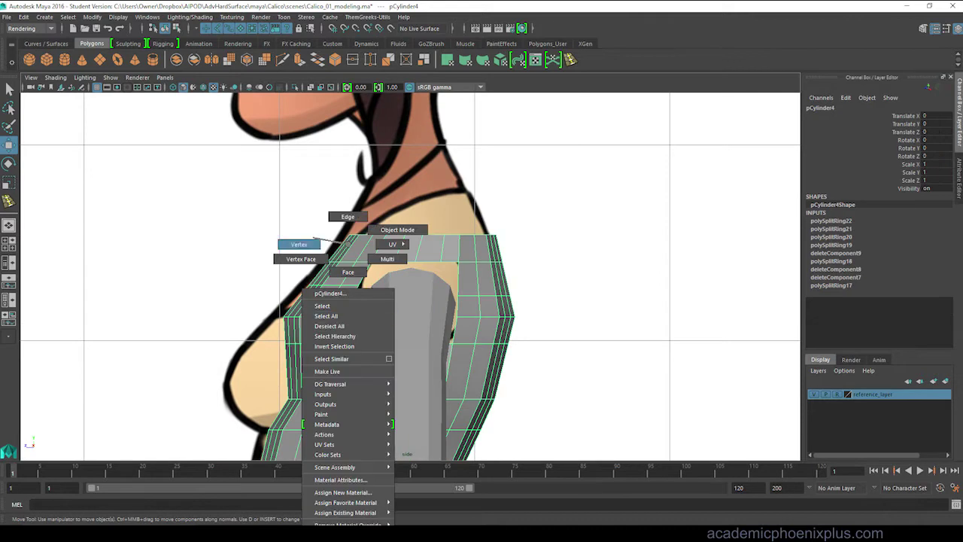
{"action": "left_click", "coordinate": [340, 315]}
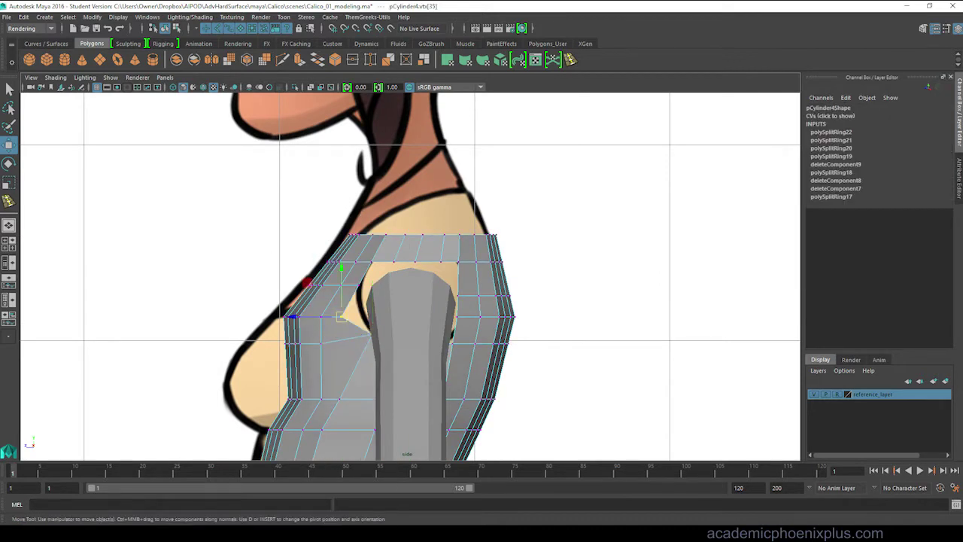
{"action": "left_click_drag", "start_coordinate": [341, 316], "coordinate": [357, 312]}
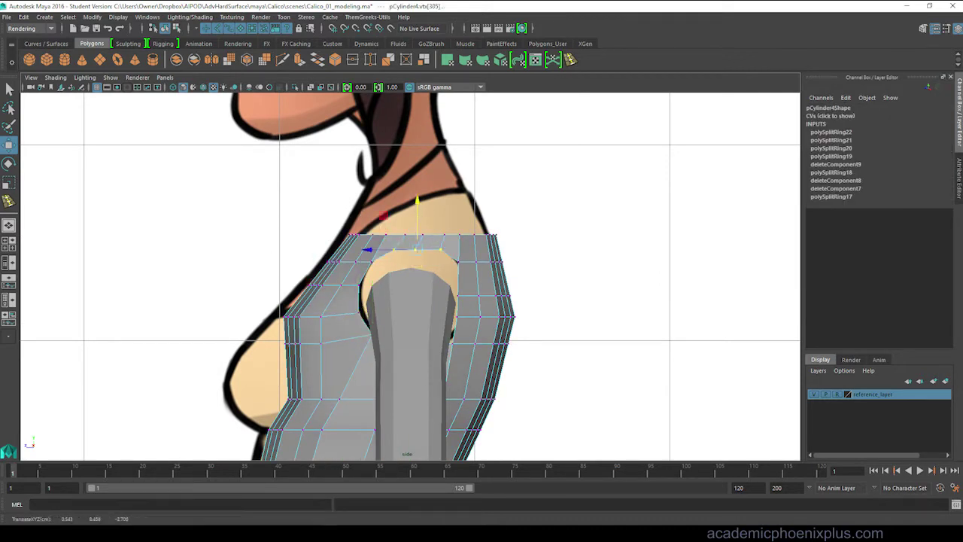
{"action": "left_click", "coordinate": [424, 240]}
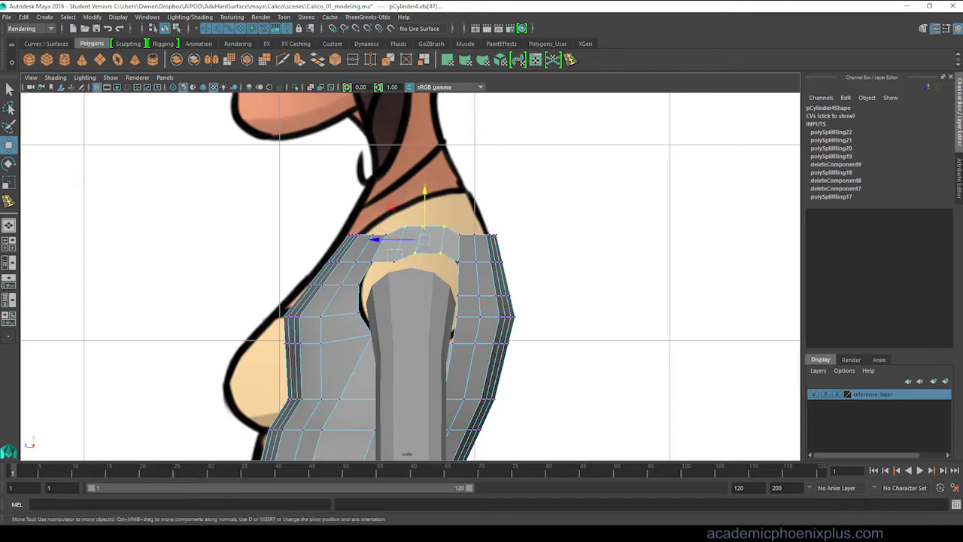
{"action": "left_click", "coordinate": [393, 258]}
{"action": "left_click", "coordinate": [415, 253]}
{"action": "left_click_drag", "start_coordinate": [418, 199], "coordinate": [419, 182]}
{"action": "left_click", "coordinate": [442, 226]}
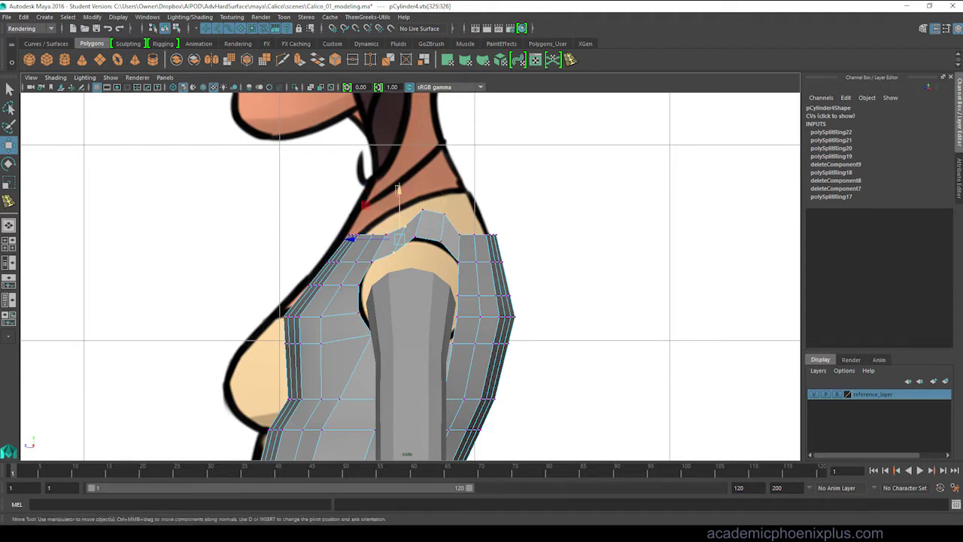
{"action": "left_click_drag", "start_coordinate": [397, 188], "coordinate": [398, 189]}
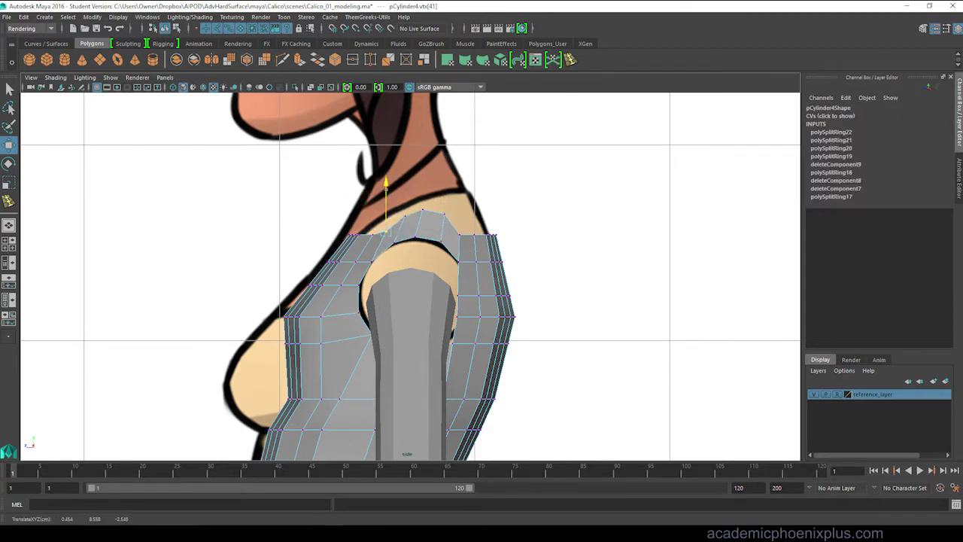
Adjust the outer shoulder and back armhole vertices to follow the side reference
{"action": "left_click", "coordinate": [458, 226]}
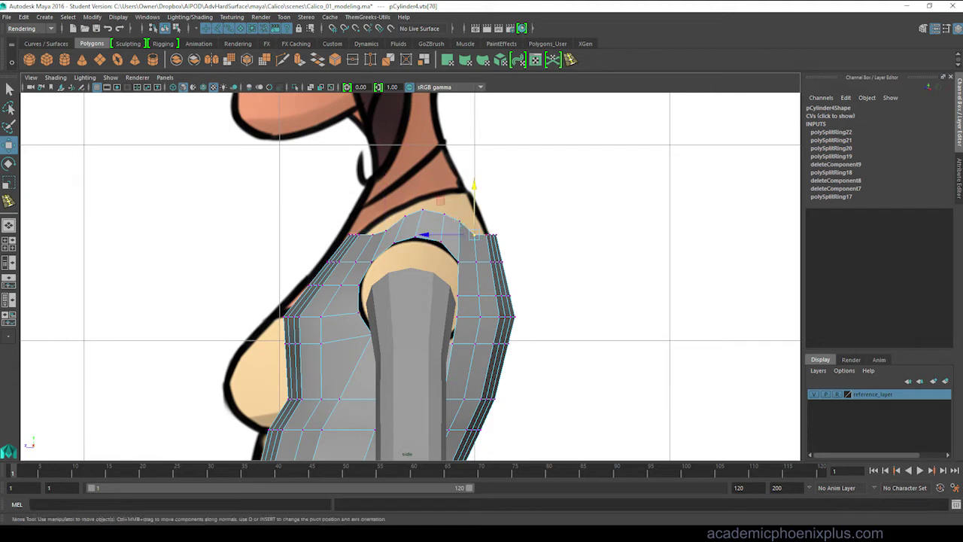
{"action": "left_click", "coordinate": [490, 228]}
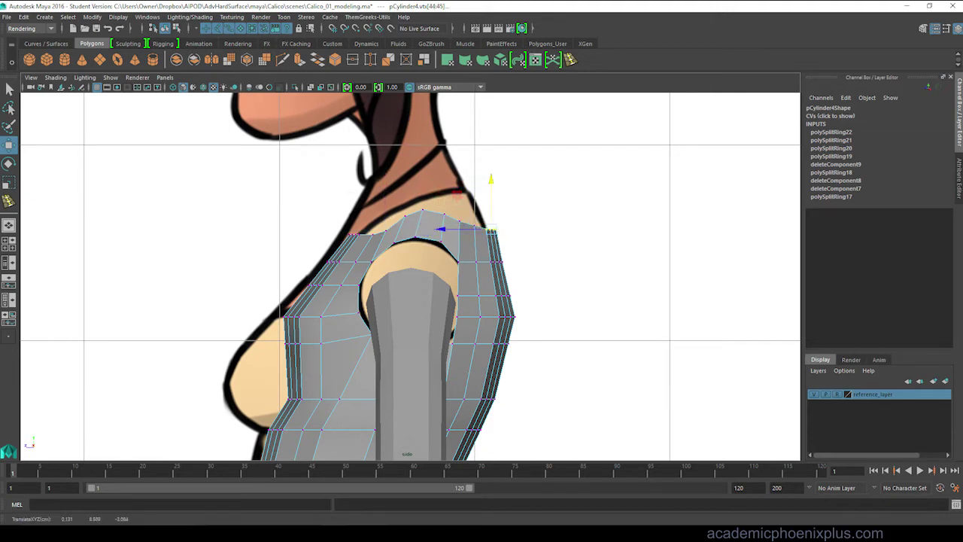
{"action": "key", "text": "Escape"}
{"action": "left_click", "coordinate": [468, 294]}
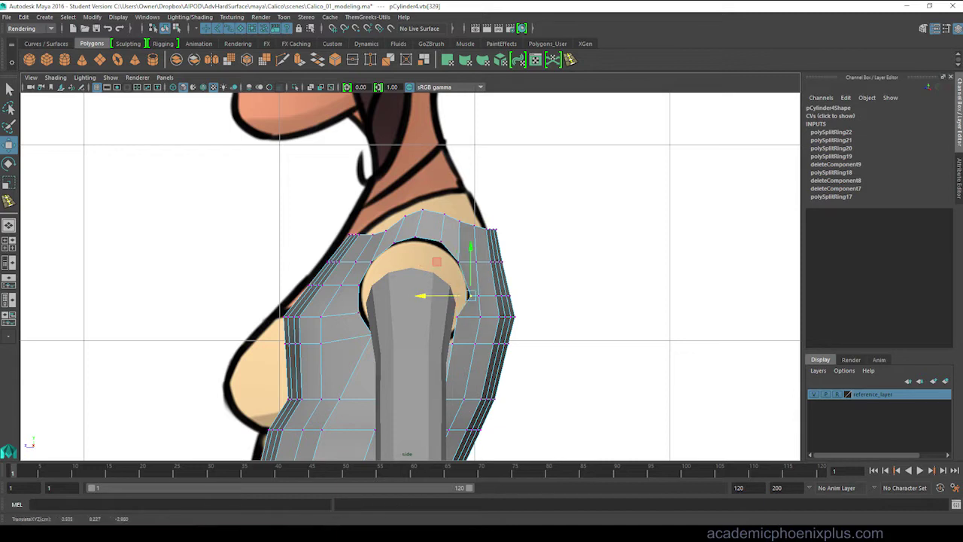
{"action": "left_click", "coordinate": [467, 316]}
{"action": "middle_click_drag", "start_coordinate": [466, 316], "coordinate": [469, 292], "text": "alt"}
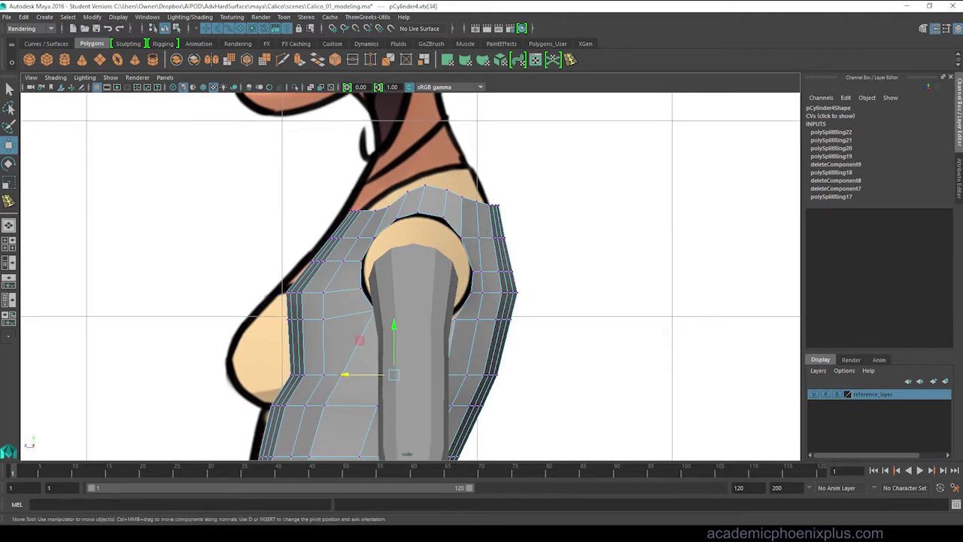
Select a face at the top of the arm cylinder in face mode
{"action": "left_click", "coordinate": [438, 248]}
{"action": "right_click", "coordinate": [438, 245]}
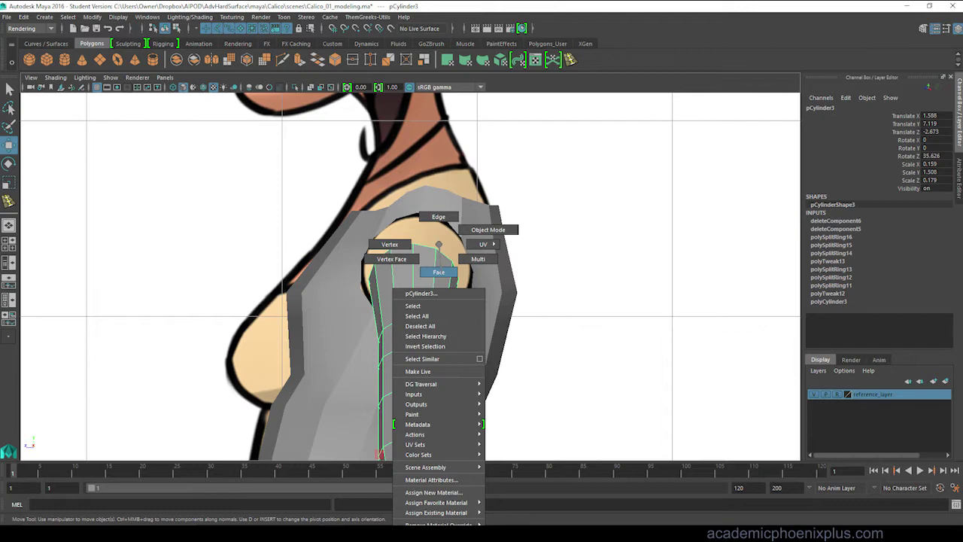
{"action": "left_click", "coordinate": [438, 272]}
{"action": "left_click", "coordinate": [404, 333]}
In the front view, insert an edge loop near the top of the arm
{"action": "key", "text": "space"}
{"action": "key", "text": "space"}
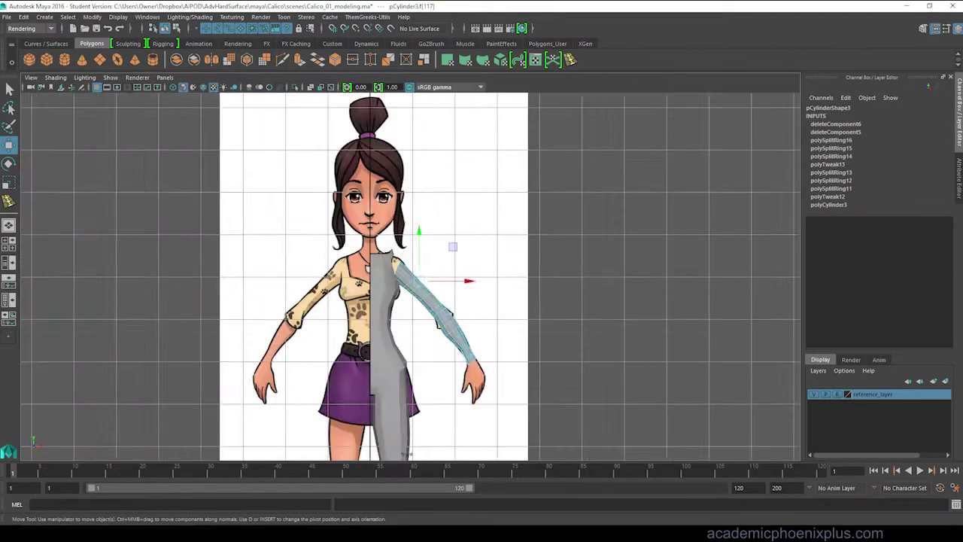
{"action": "scroll", "coordinate": [395, 266], "scroll_direction": "up", "scroll_amount": 10}
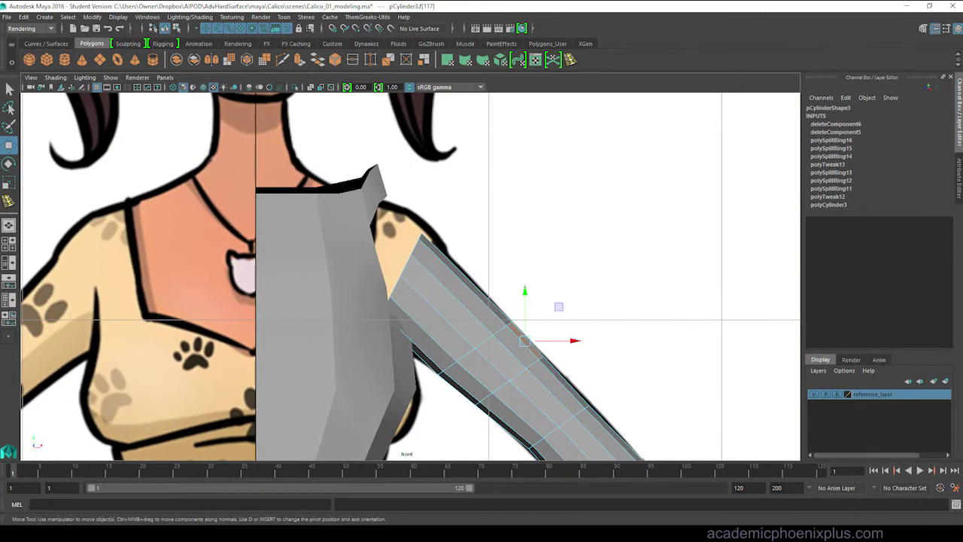
{"action": "key", "text": "y"}
{"action": "left_click", "coordinate": [405, 313]}
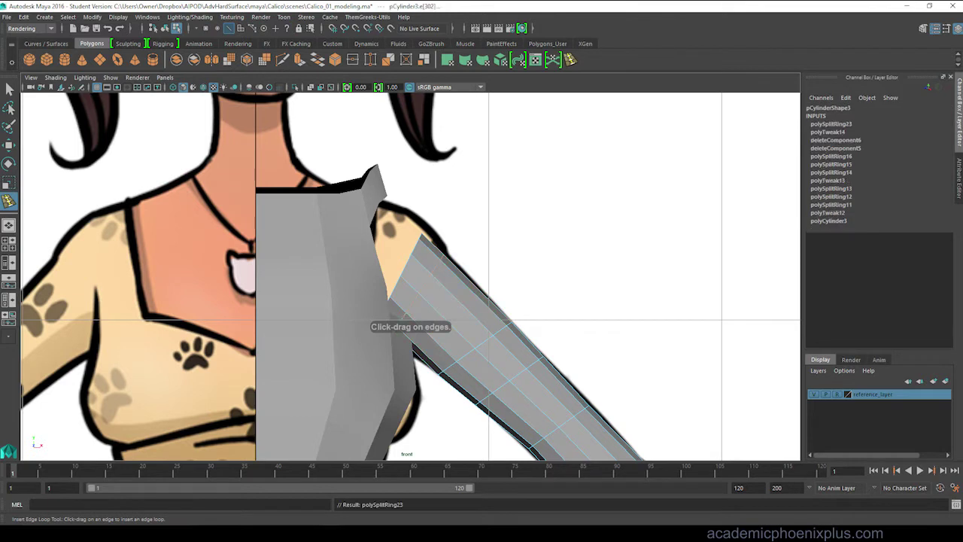
{"action": "key", "text": "r"}
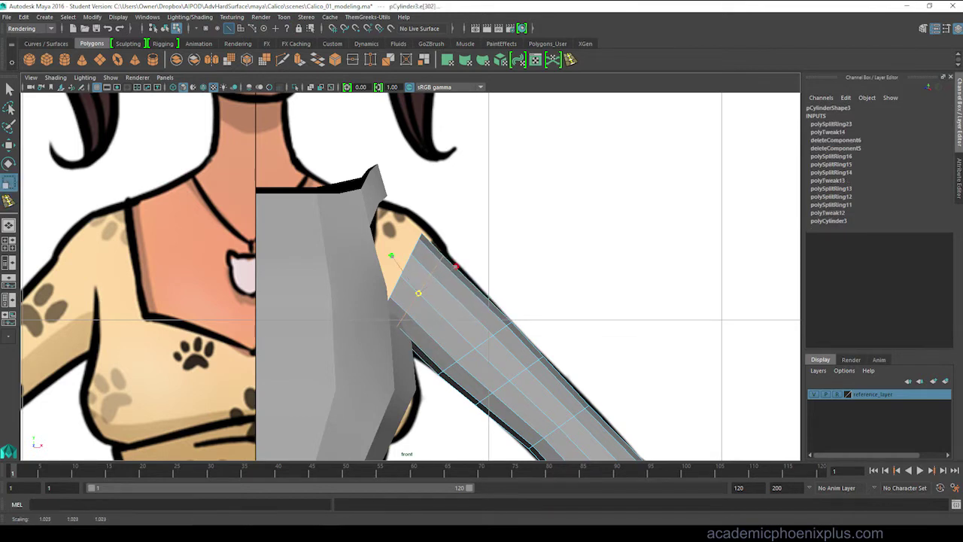
Extrude the arm's top edge and move it up toward the shoulder
{"action": "right_click", "coordinate": [425, 245]}
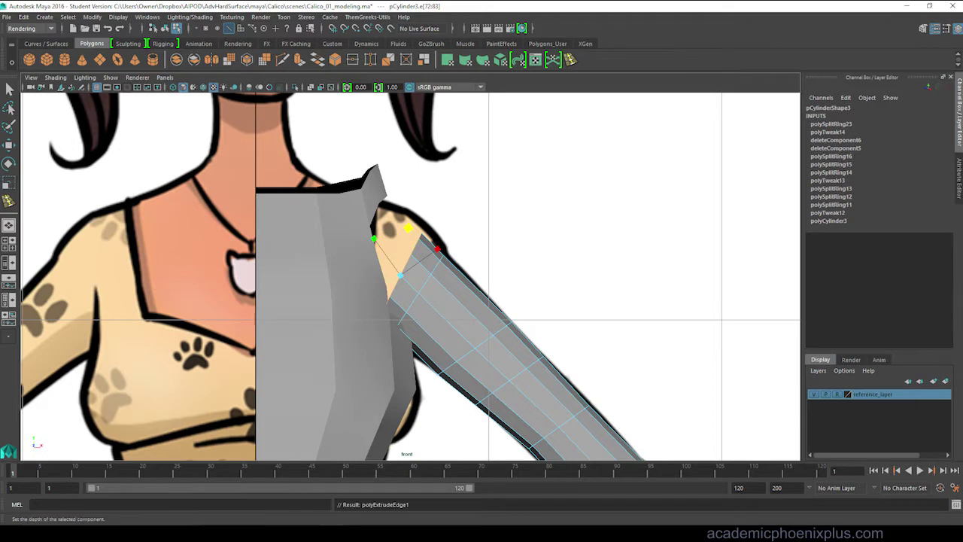
{"action": "key", "text": "ctrl+e"}
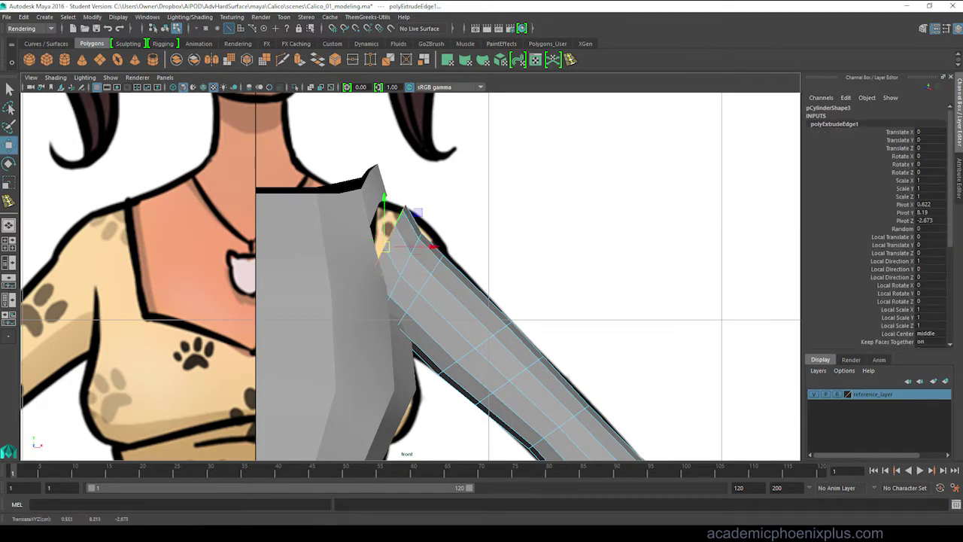
{"action": "right_click_drag", "start_coordinate": [408, 225], "coordinate": [408, 209]}
{"action": "key", "text": "w"}
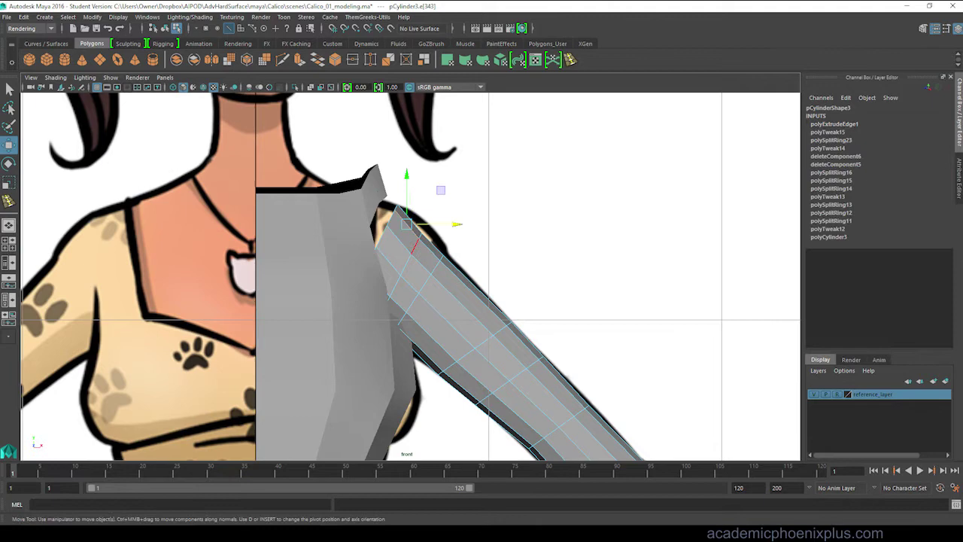
{"action": "left_click_drag", "start_coordinate": [400, 274], "coordinate": [405, 268]}
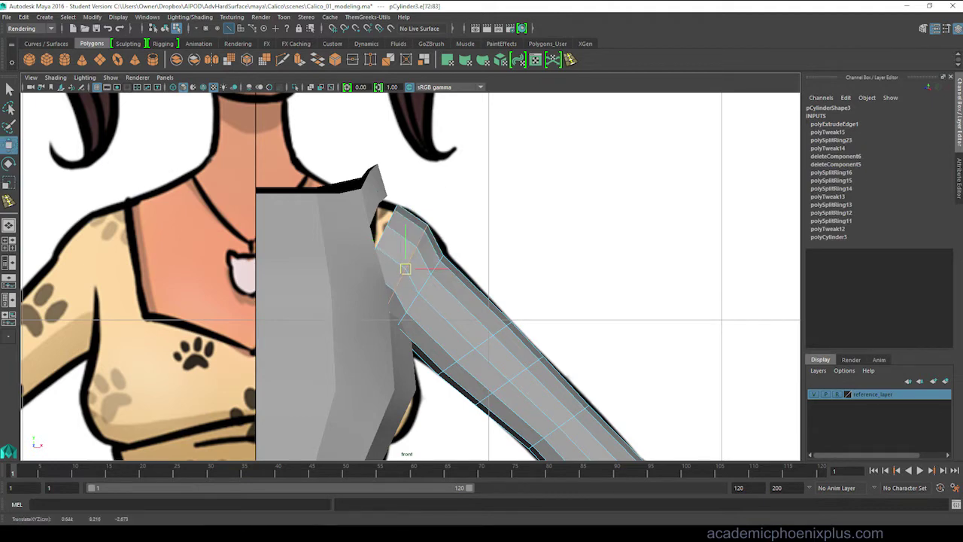
{"action": "key", "text": "space"}
{"action": "key", "text": "space"}
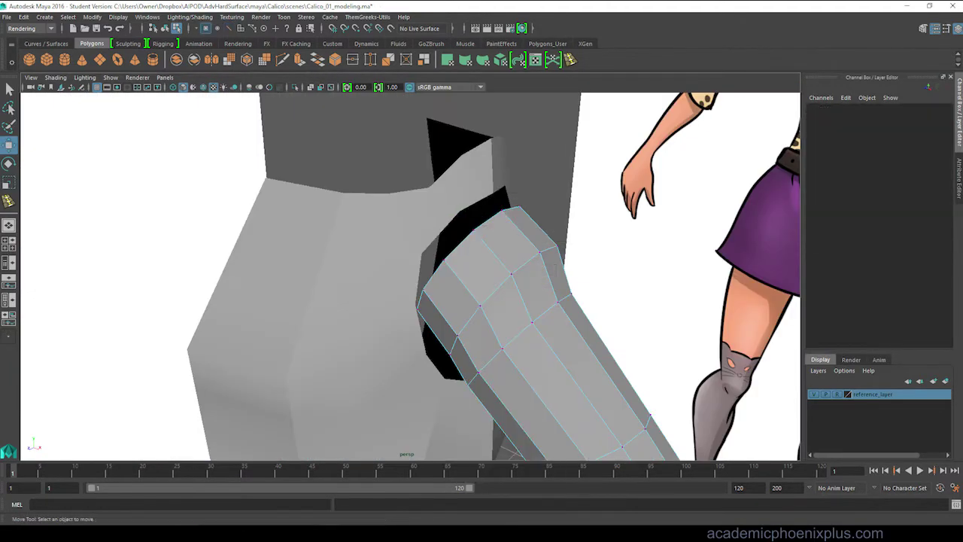
Pull each arm top-rim vertex in against the torso's armhole edges in perspective
{"action": "left_click", "coordinate": [500, 211]}
{"action": "left_click_drag", "start_coordinate": [500, 212], "coordinate": [401, 238], "text": "alt"}
{"action": "left_click", "coordinate": [441, 197]}
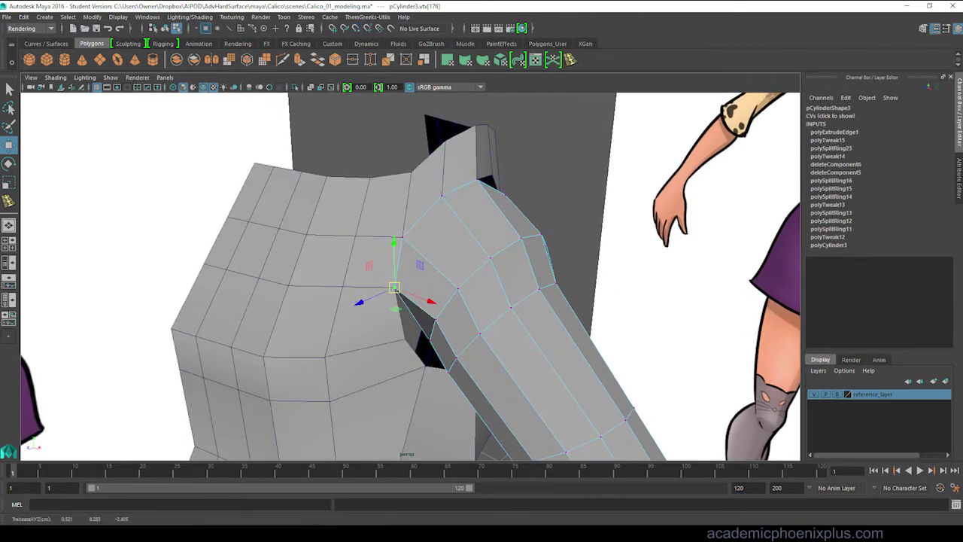
{"action": "left_click_drag", "start_coordinate": [402, 273], "coordinate": [436, 225], "text": "alt"}
{"action": "left_click_drag", "start_coordinate": [451, 263], "coordinate": [316, 256], "text": "alt"}
{"action": "left_click", "coordinate": [359, 195]}
{"action": "left_click", "coordinate": [267, 174]}
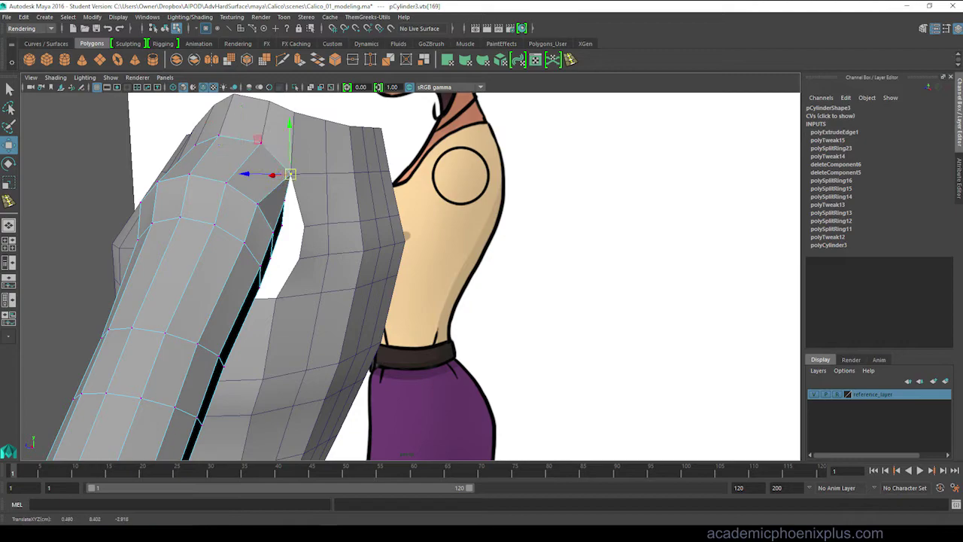
{"action": "left_click", "coordinate": [284, 200]}
{"action": "left_click_drag", "start_coordinate": [284, 200], "coordinate": [376, 248], "text": "alt"}
{"action": "left_click", "coordinate": [280, 154]}
{"action": "left_click", "coordinate": [263, 161]}
Select the stray faces inside the arm opening and push them back along X
{"action": "scroll", "coordinate": [435, 321], "scroll_direction": "up", "scroll_amount": 4}
{"action": "left_click_drag", "start_coordinate": [435, 321], "coordinate": [466, 318], "text": "alt"}
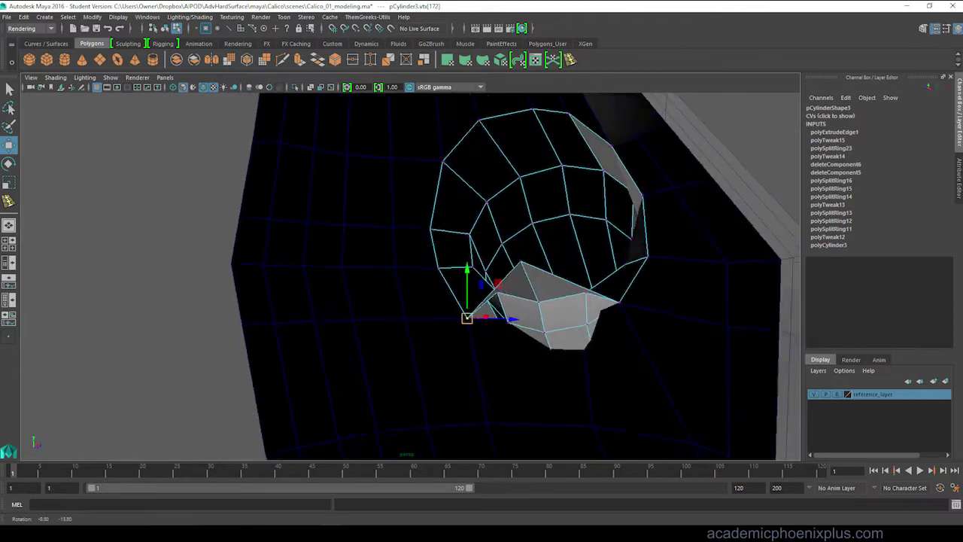
{"action": "left_click", "coordinate": [509, 325]}
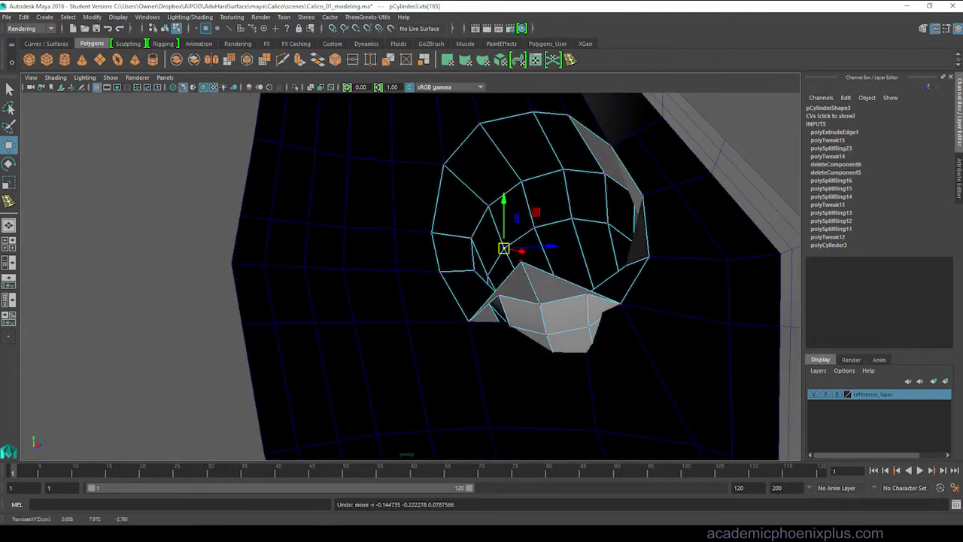
{"action": "left_click", "coordinate": [507, 322]}
{"action": "left_click_drag", "start_coordinate": [507, 323], "coordinate": [524, 279], "text": "alt"}
{"action": "right_click_drag", "start_coordinate": [524, 279], "coordinate": [567, 271]}
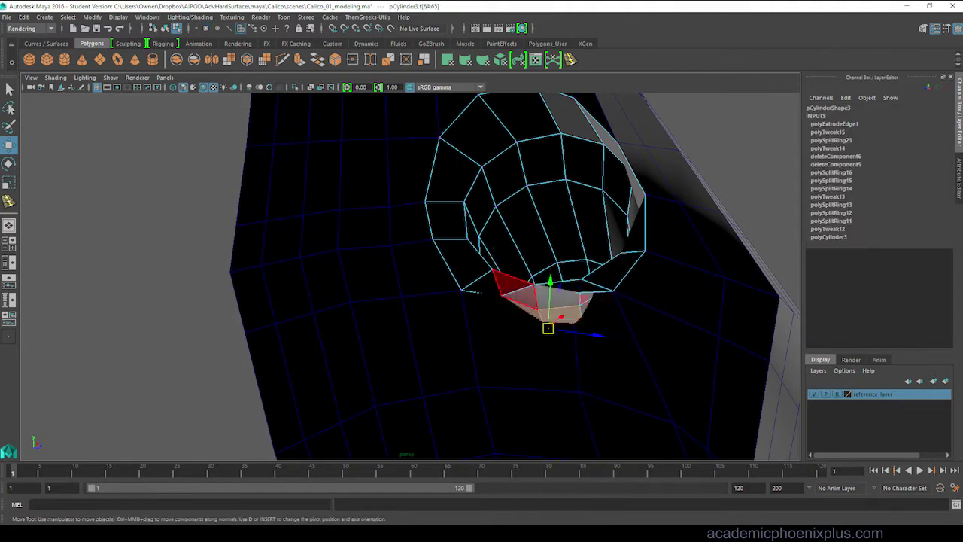
{"action": "scroll", "coordinate": [481, 286], "scroll_direction": "down", "scroll_amount": 5}
{"action": "left_click_drag", "start_coordinate": [482, 286], "coordinate": [534, 267], "text": "alt"}
{"action": "left_click_drag", "start_coordinate": [617, 343], "coordinate": [590, 319]}
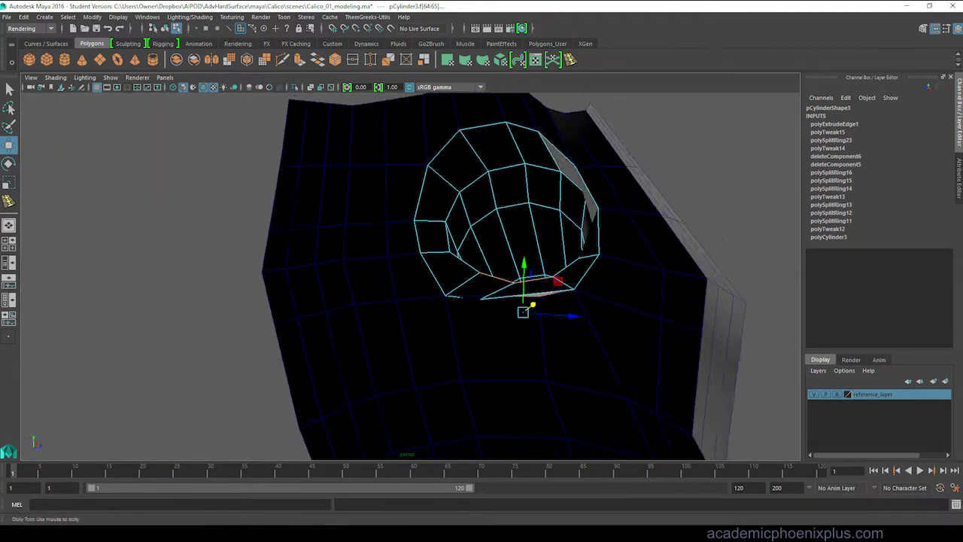
Move vertex vtx[173] at the opening's lower edge to close the gap, then return to Object Mode
{"action": "scroll", "coordinate": [590, 319], "scroll_direction": "up", "scroll_amount": 3}
{"action": "right_click_drag", "start_coordinate": [548, 258], "coordinate": [505, 258]}
{"action": "left_click", "coordinate": [522, 311]}
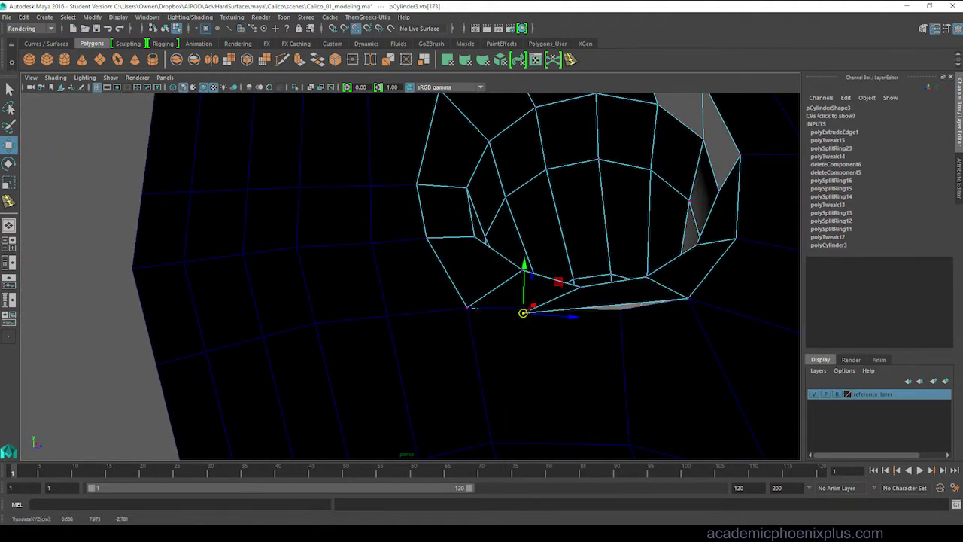
{"action": "left_click_drag", "start_coordinate": [522, 312], "coordinate": [612, 247]}
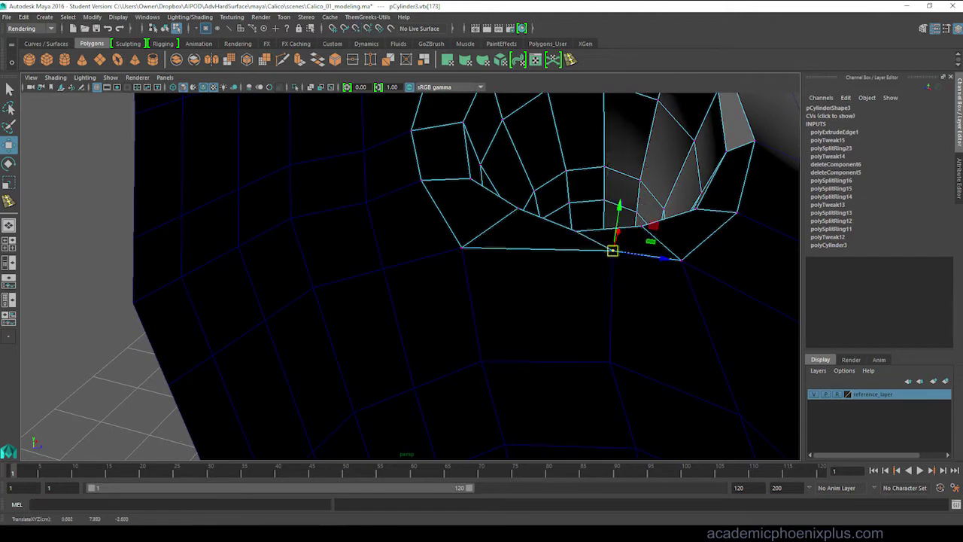
{"action": "scroll", "coordinate": [612, 248], "scroll_direction": "down", "scroll_amount": 3}
{"action": "left_click", "coordinate": [529, 275]}
{"action": "right_click_drag", "start_coordinate": [485, 245], "coordinate": [506, 229]}
{"action": "scroll", "coordinate": [506, 229], "scroll_direction": "down", "scroll_amount": 5}
Combine the arm and torso into one mesh, pCylinder5, using the Modeling menu set
{"action": "left_click_drag", "start_coordinate": [506, 229], "coordinate": [527, 226], "text": "alt"}
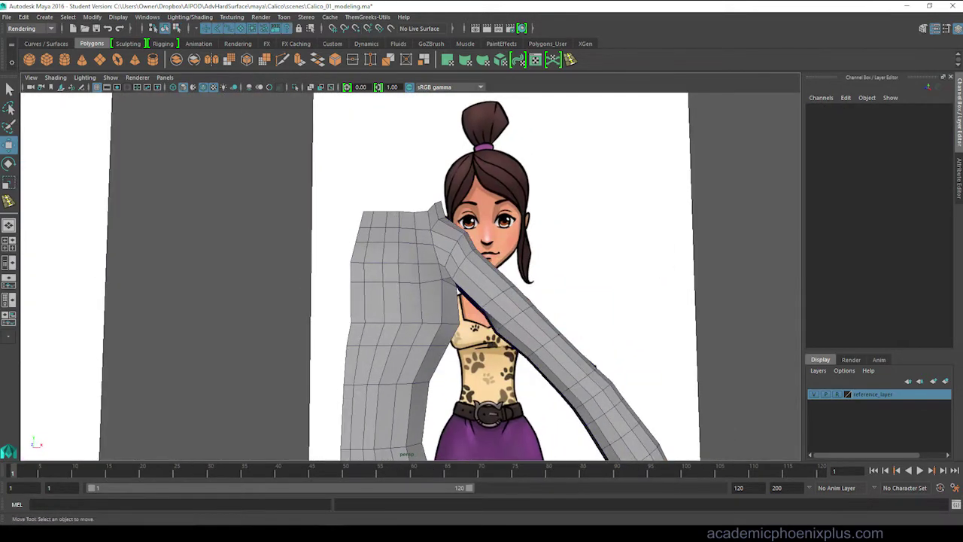
{"action": "left_click", "coordinate": [391, 301]}
{"action": "left_click", "coordinate": [29, 28]}
{"action": "left_click", "coordinate": [19, 39]}
{"action": "left_click", "coordinate": [174, 17]}
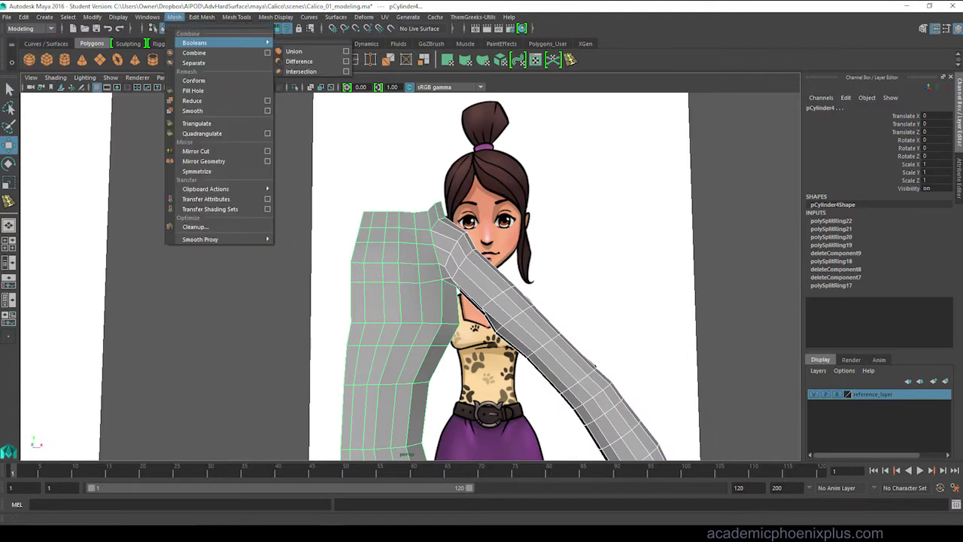
{"action": "left_click", "coordinate": [188, 51]}
Merge the ring of shoulder seam vertices at 0.01 threshold
{"action": "right_click_drag", "start_coordinate": [434, 353], "coordinate": [406, 354]}
{"action": "left_click", "coordinate": [458, 324]}
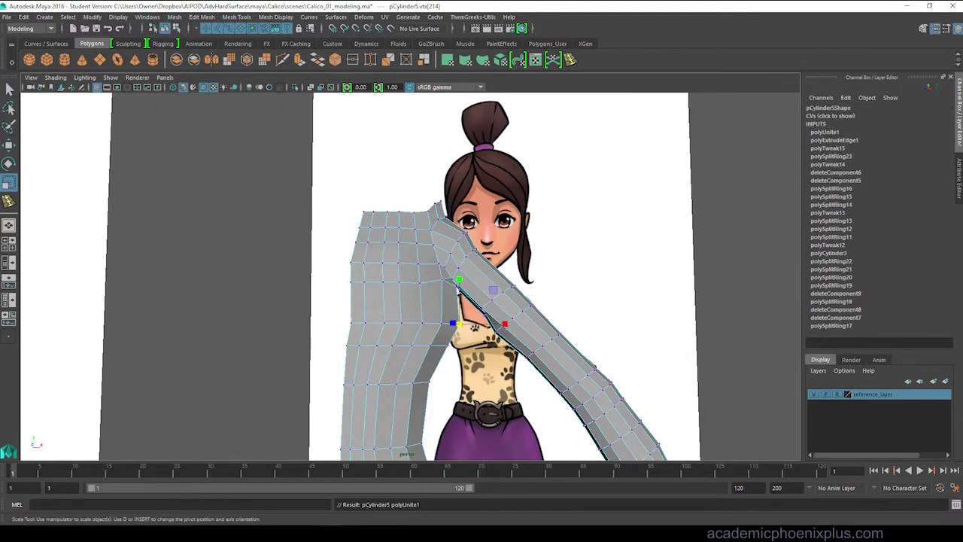
{"action": "double_click", "coordinate": [436, 245], "text": "shift"}
{"action": "left_click", "coordinate": [174, 17]}
{"action": "mouse_move", "coordinate": [201, 16]}
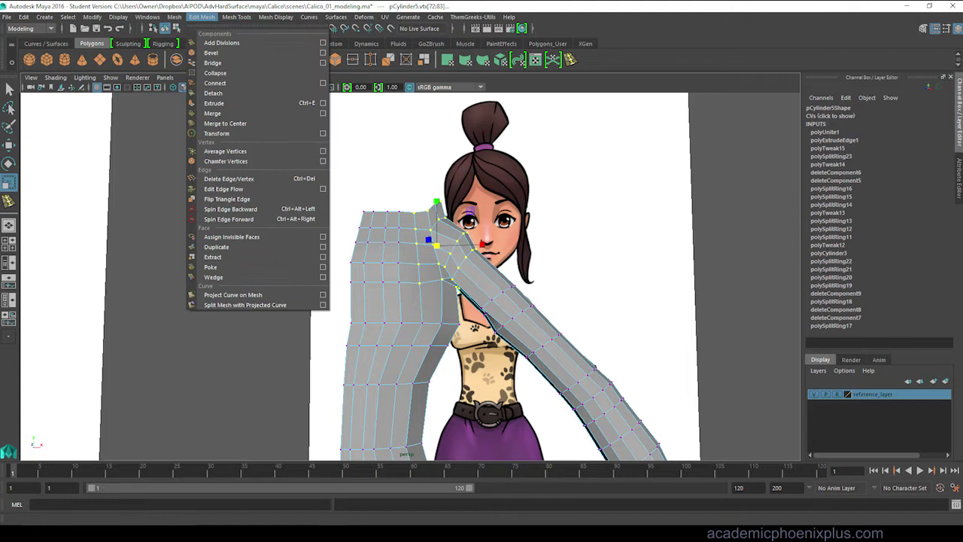
{"action": "left_click", "coordinate": [214, 113]}
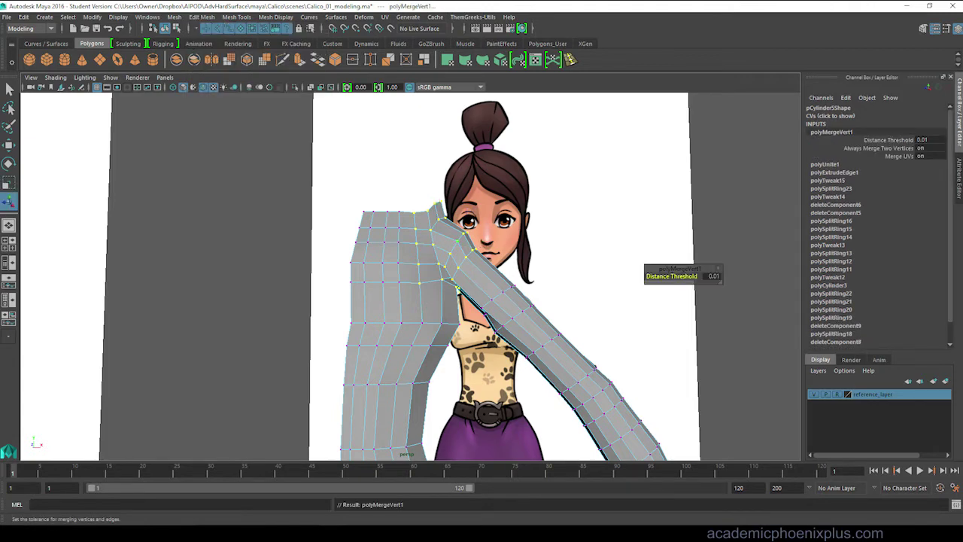
{"action": "right_click_drag", "start_coordinate": [451, 274], "coordinate": [481, 248]}
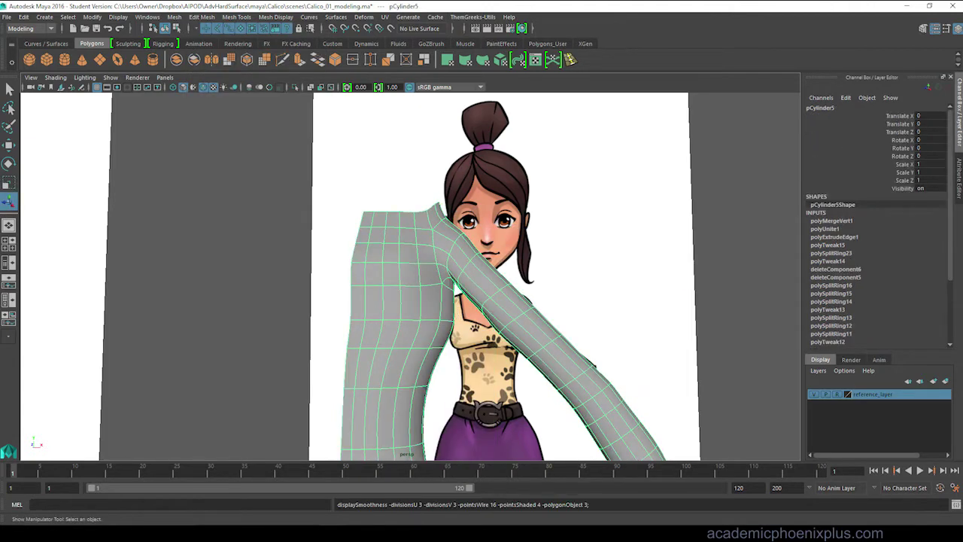
Preview the smoothed mesh, then in the front view select the underarm vertex for moving
{"action": "mouse_move", "coordinate": [481, 285]}
{"action": "left_mouse_down", "text": "alt"}
{"action": "mouse_move", "coordinate": [572, 287]}
{"action": "mouse_move", "coordinate": [488, 285]}
{"action": "left_mouse_up", "text": "alt"}
{"action": "key", "text": "2"}
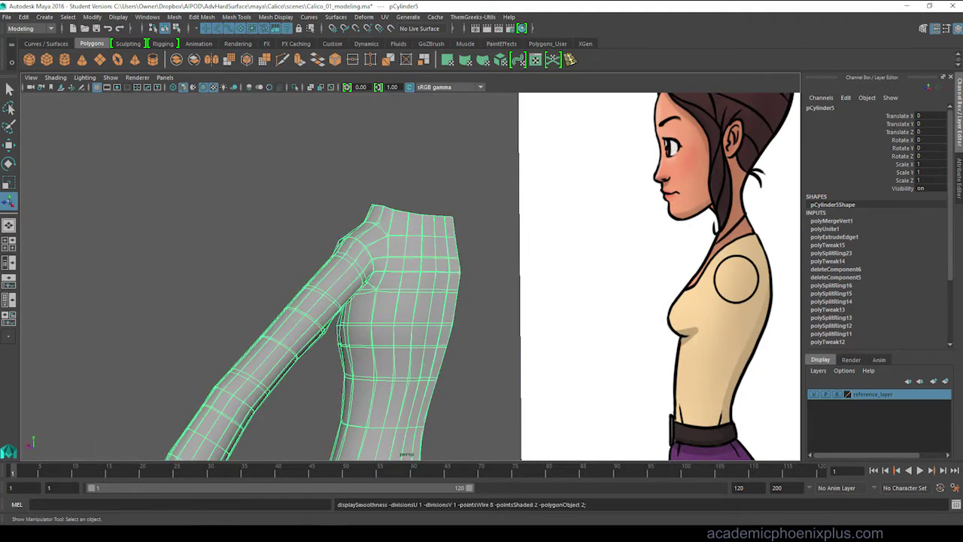
{"action": "key", "text": "space"}
{"action": "key", "text": "1"}
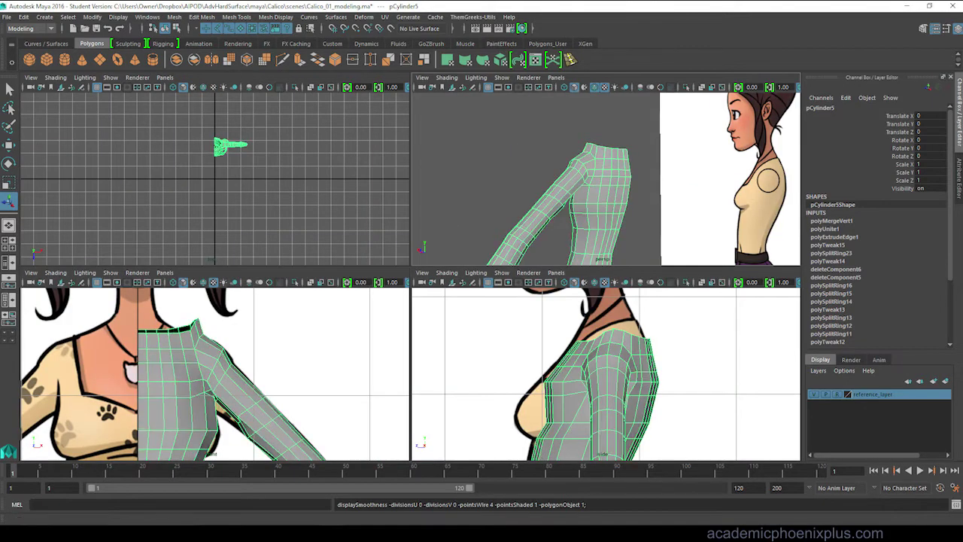
{"action": "right_click", "coordinate": [215, 323]}
{"action": "key", "text": "space"}
{"action": "scroll", "coordinate": [352, 245], "scroll_direction": "up", "scroll_amount": 5}
{"action": "right_click_drag", "start_coordinate": [352, 244], "coordinate": [364, 282]}
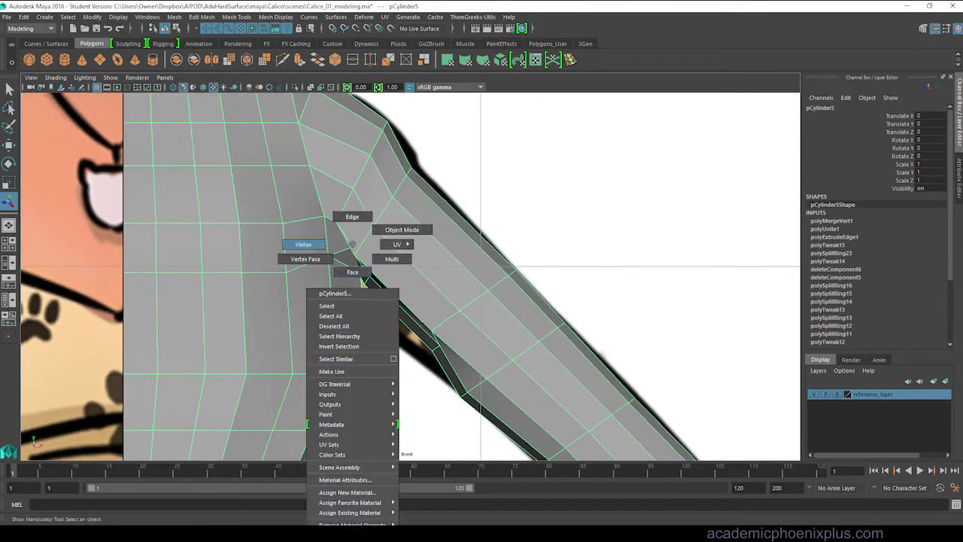
{"action": "left_click_drag", "start_coordinate": [352, 262], "coordinate": [376, 246]}
{"action": "key", "text": "w"}
Move the underarm shoulder-seam vertex left onto the reference outline
{"action": "left_click", "coordinate": [329, 246]}
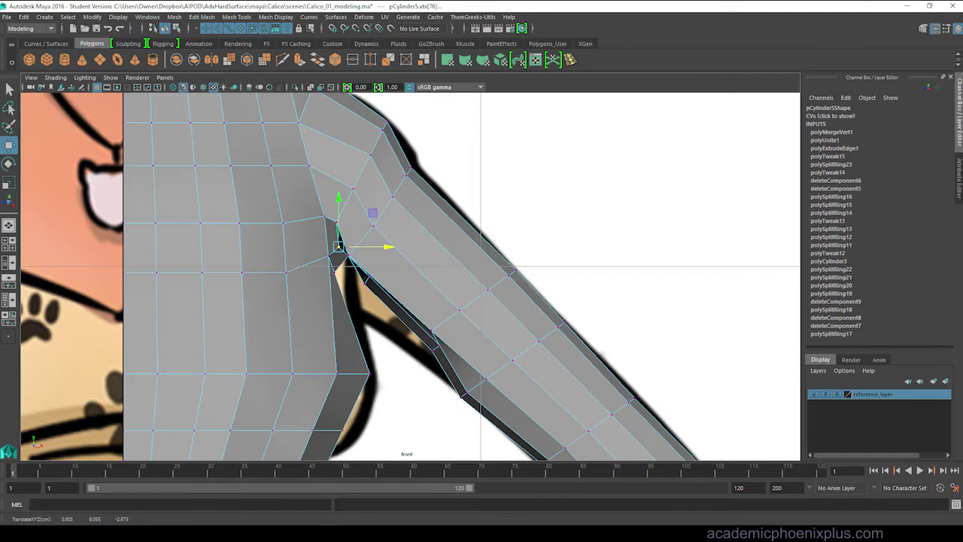
{"action": "left_click_drag", "start_coordinate": [451, 263], "coordinate": [289, 217], "text": "alt"}
{"action": "key", "text": "space"}
{"action": "key", "text": "space"}
{"action": "key", "text": "r"}
{"action": "key", "text": "w"}
{"action": "key", "text": "space"}
{"action": "key", "text": "space"}
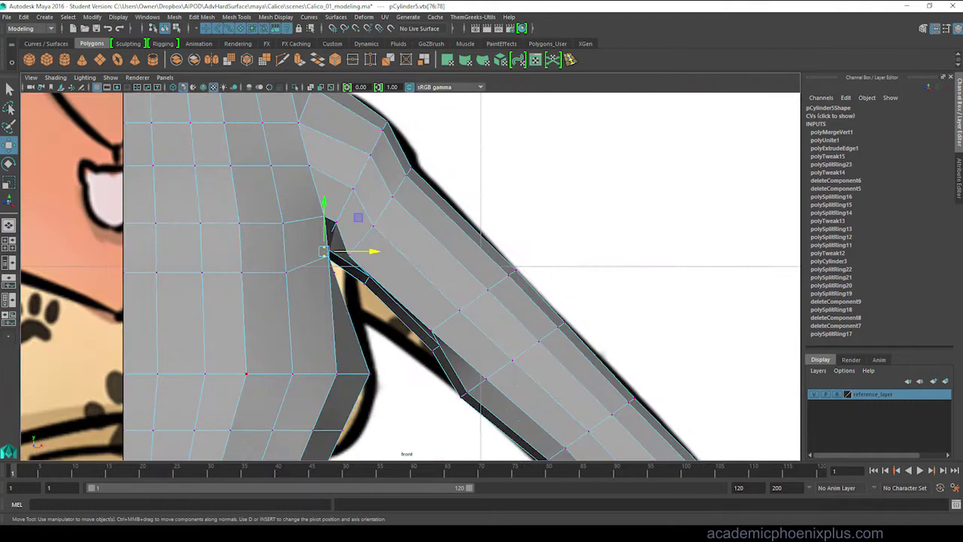
{"action": "scroll", "coordinate": [410, 275], "scroll_direction": "up", "scroll_amount": 3}
{"action": "left_click_drag", "start_coordinate": [455, 281], "coordinate": [426, 281]}
Nudge the torso-side and waist vertices onto the reference silhouette
{"action": "left_click", "coordinate": [382, 338]}
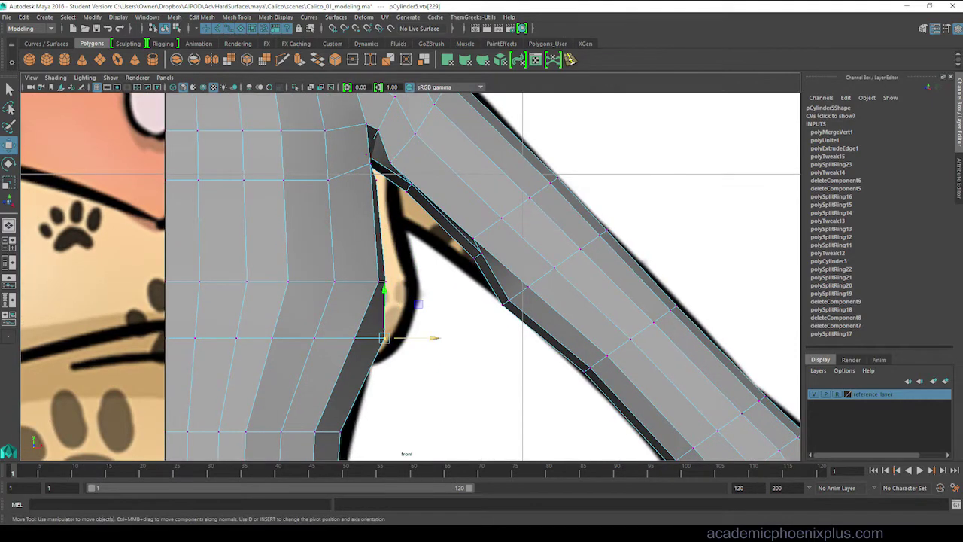
{"action": "middle_click_drag", "start_coordinate": [383, 338], "coordinate": [416, 248], "text": "alt"}
{"action": "left_click", "coordinate": [361, 339]}
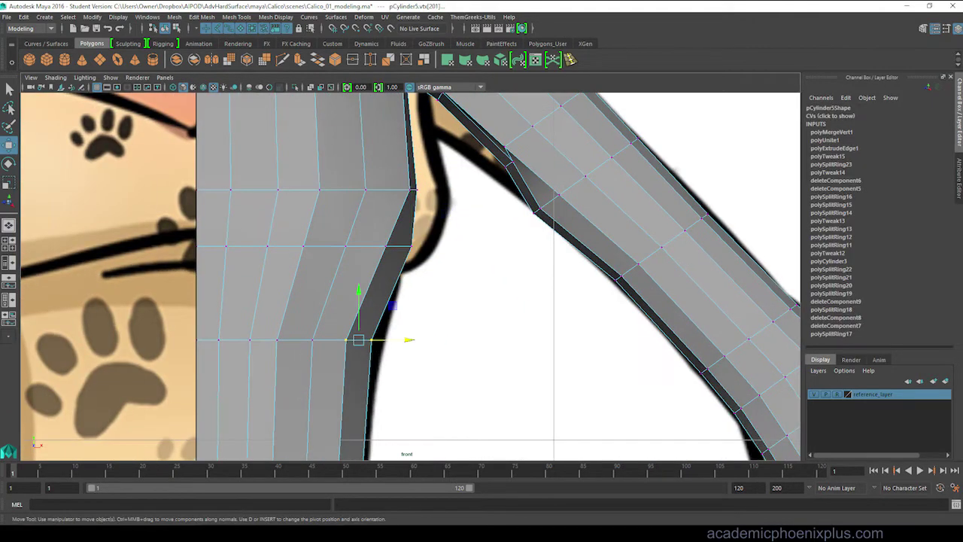
{"action": "left_click_drag", "start_coordinate": [361, 339], "coordinate": [369, 340]}
{"action": "left_click", "coordinate": [312, 340]}
{"action": "middle_click_drag", "start_coordinate": [312, 340], "coordinate": [284, 434], "text": "alt"}
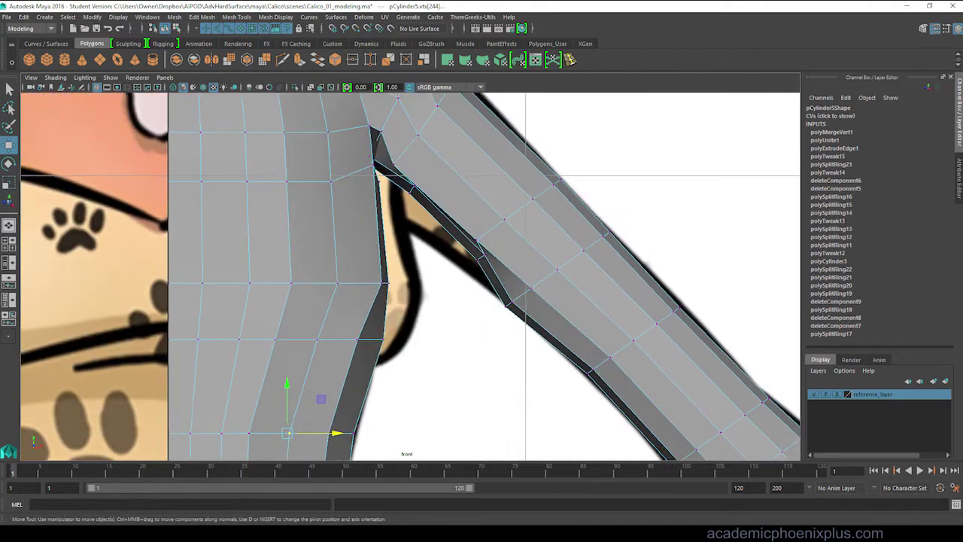
{"action": "left_click", "coordinate": [383, 282]}
{"action": "left_click_drag", "start_coordinate": [383, 282], "coordinate": [366, 282]}
Check the shoulder in perspective, then select the neckline collar vertices in front view
{"action": "key", "text": "space"}
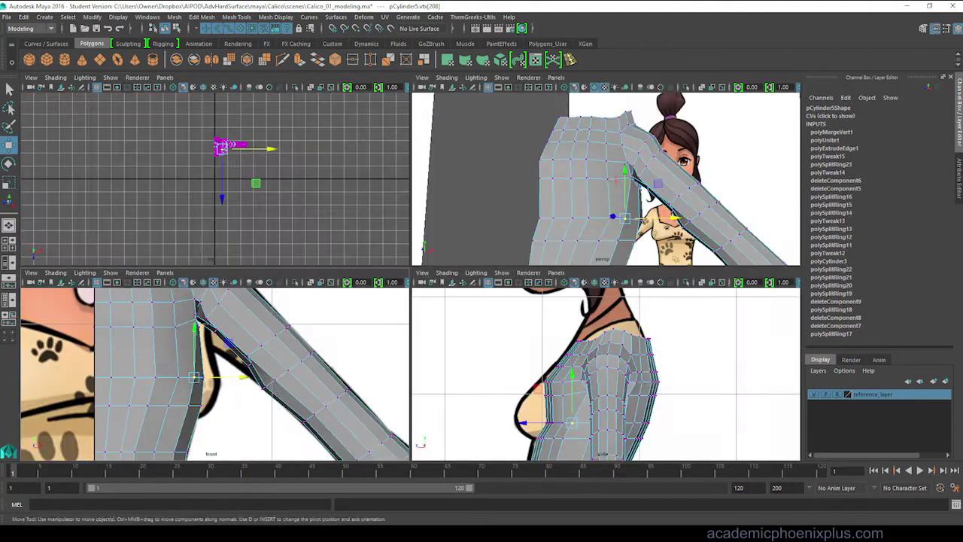
{"action": "key", "text": "space"}
{"action": "left_click_drag", "start_coordinate": [451, 301], "coordinate": [527, 284], "text": "alt"}
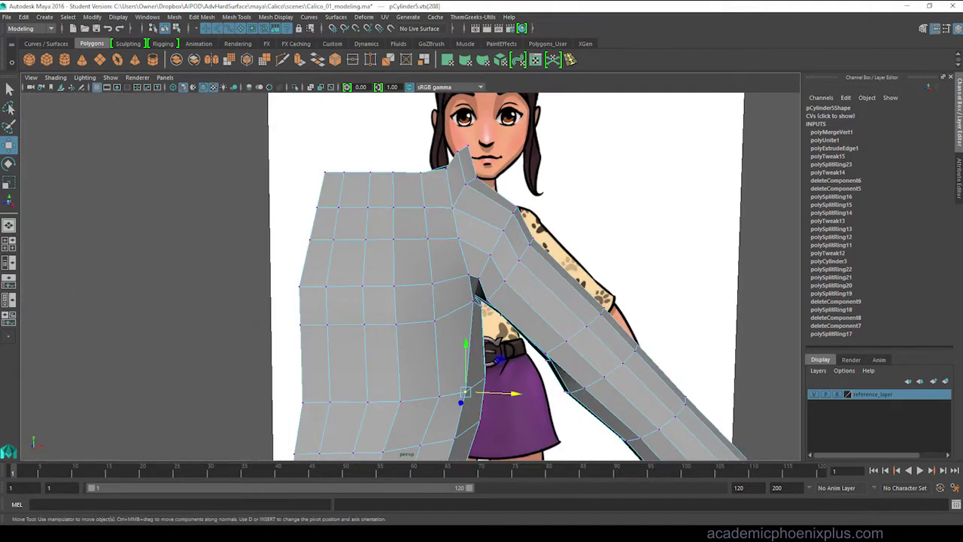
{"action": "key", "text": "space"}
{"action": "key", "text": "space"}
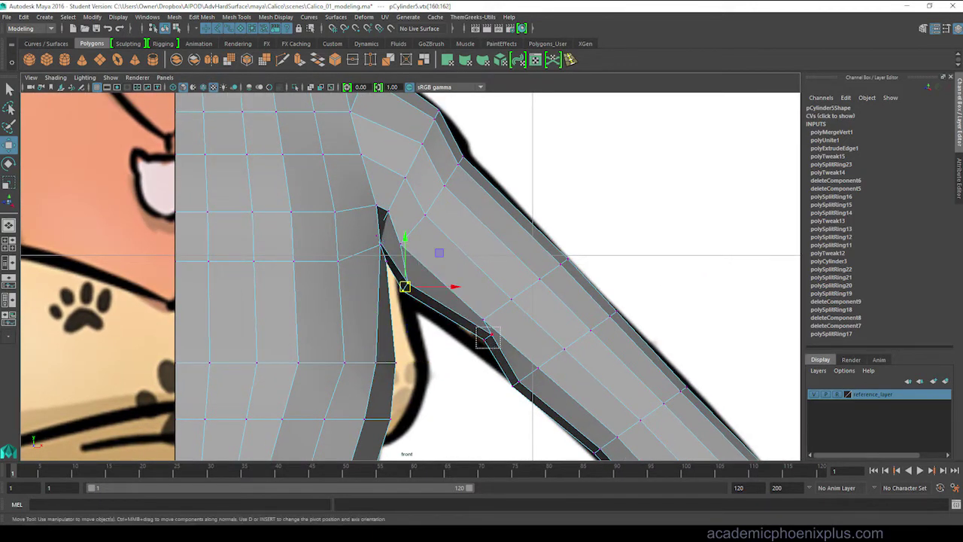
{"action": "left_click_drag", "start_coordinate": [475, 325], "coordinate": [501, 349]}
{"action": "middle_click_drag", "start_coordinate": [481, 340], "coordinate": [479, 411], "text": "alt"}
{"action": "scroll", "coordinate": [395, 332], "scroll_direction": "down", "scroll_amount": 5}
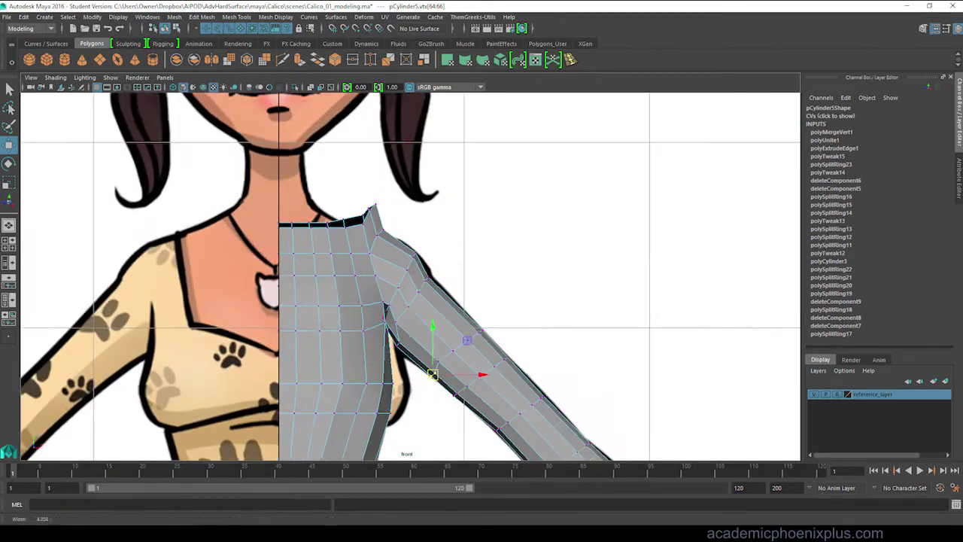
{"action": "scroll", "coordinate": [409, 276], "scroll_direction": "up", "scroll_amount": 1}
{"action": "left_click_drag", "start_coordinate": [253, 187], "coordinate": [353, 212]}
Scale the collar vertices flat into a level row
{"action": "key", "text": "r"}
{"action": "key", "text": "w"}
{"action": "key", "text": "r"}
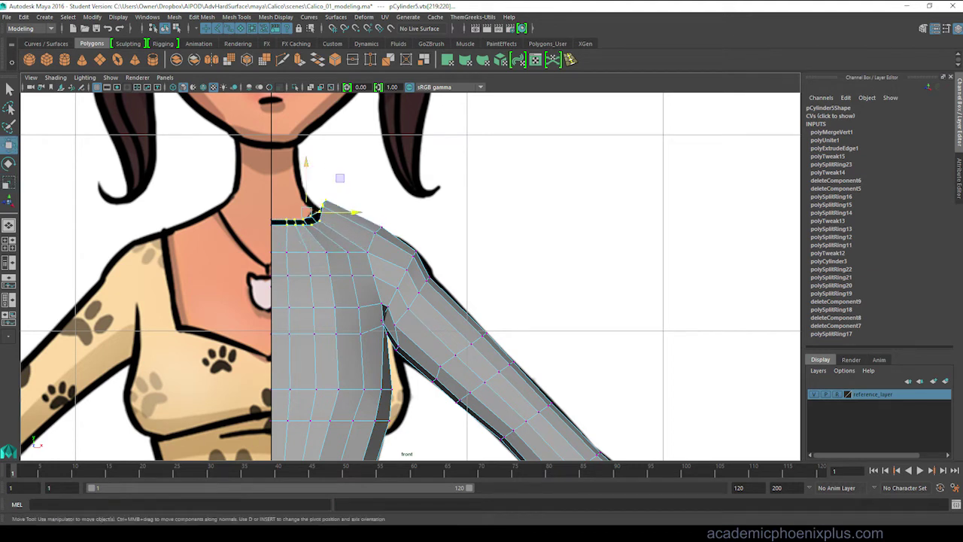
{"action": "left_click_drag", "start_coordinate": [306, 167], "coordinate": [306, 174]}
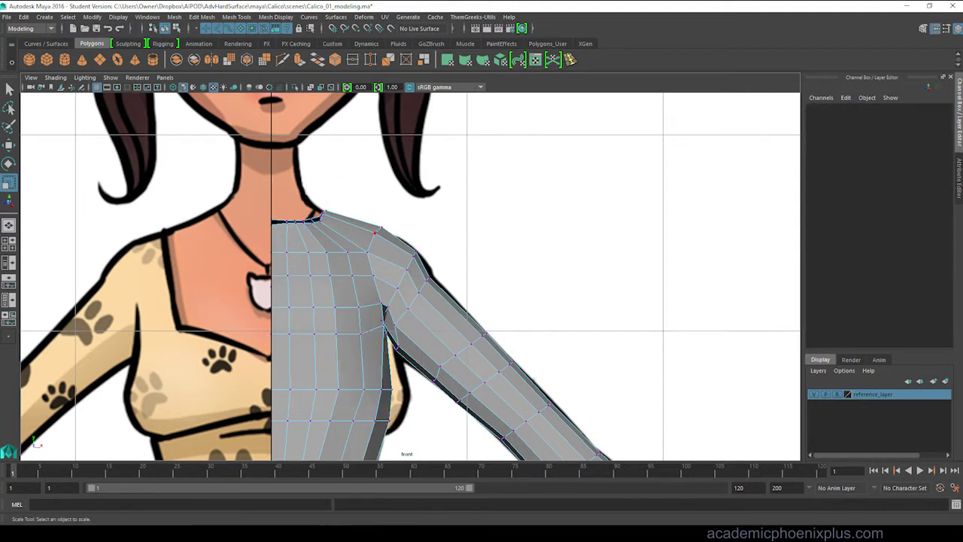
Move the shoulder-cap and armpit vertices onto the reference shoulder's rounded outline in front view
{"action": "left_click", "coordinate": [374, 233]}
{"action": "key", "text": "w"}
{"action": "left_click_drag", "start_coordinate": [414, 239], "coordinate": [396, 224]}
{"action": "left_click", "coordinate": [358, 224]}
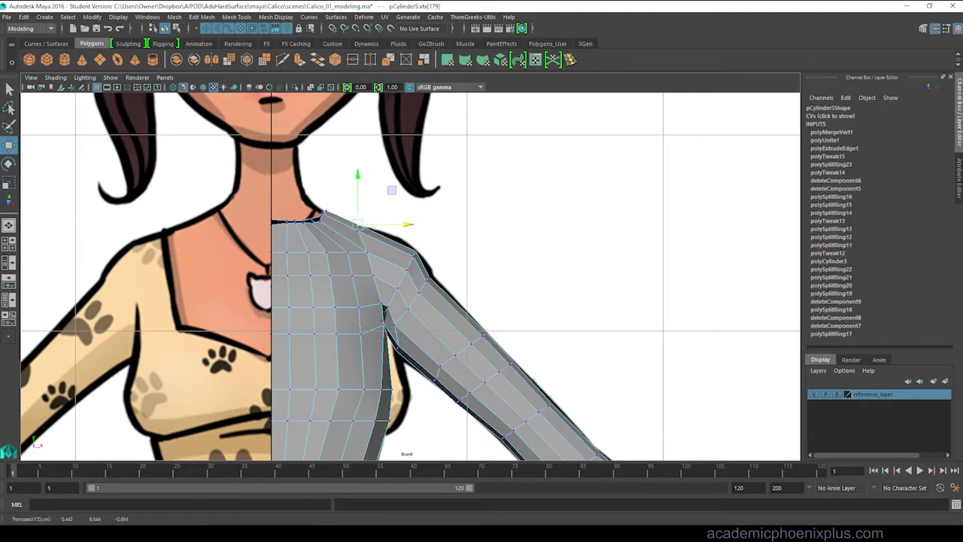
{"action": "left_click_drag", "start_coordinate": [411, 255], "coordinate": [402, 239]}
{"action": "left_click", "coordinate": [426, 279]}
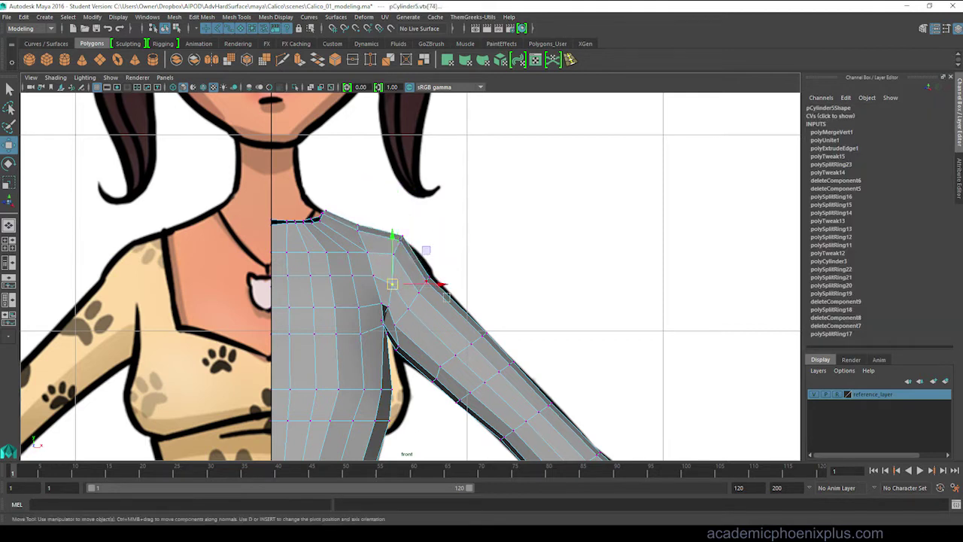
{"action": "left_click_drag", "start_coordinate": [455, 279], "coordinate": [422, 296]}
{"action": "left_click", "coordinate": [402, 239]}
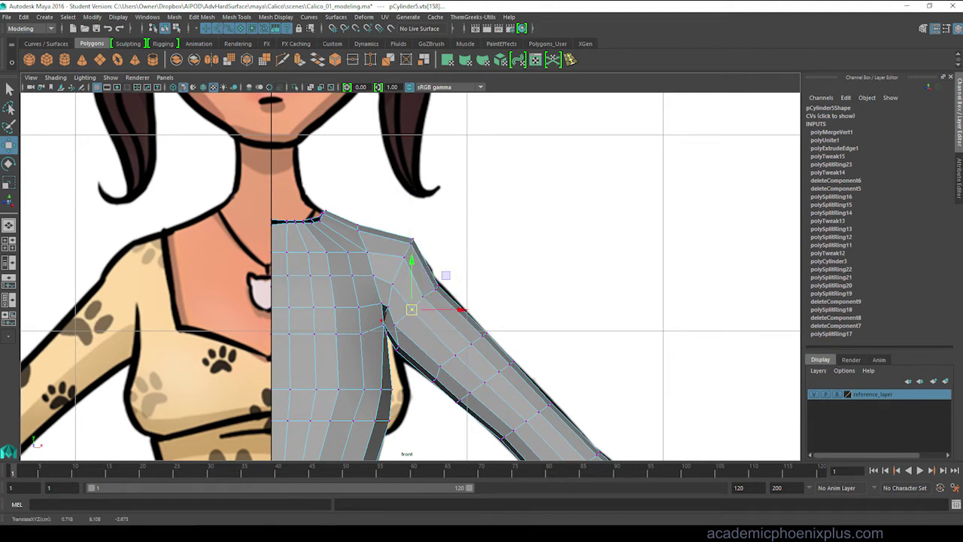
{"action": "left_click_drag", "start_coordinate": [412, 309], "coordinate": [395, 345]}
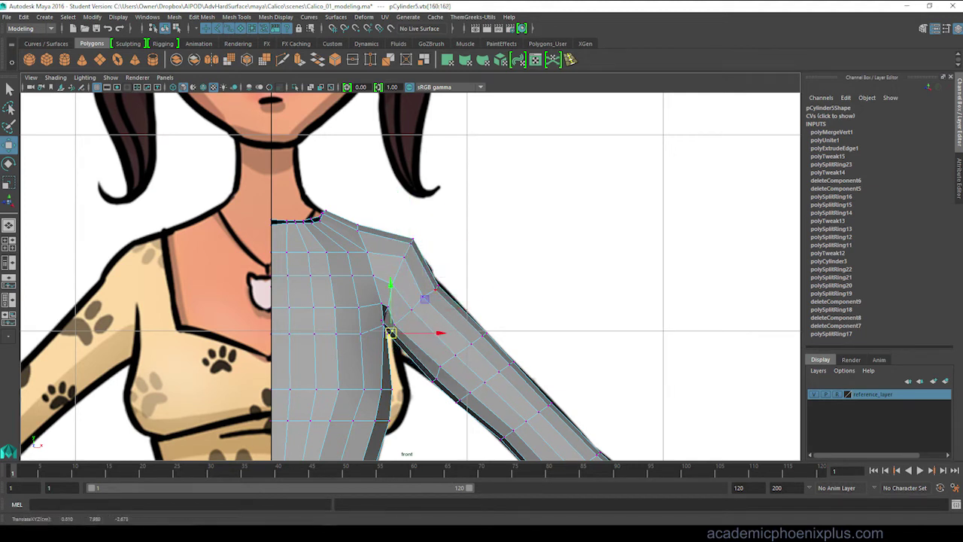
Check the smoothed preview, return to faceted display, clear the selection and show four panes
{"action": "key", "text": "3"}
{"action": "key", "text": "1"}
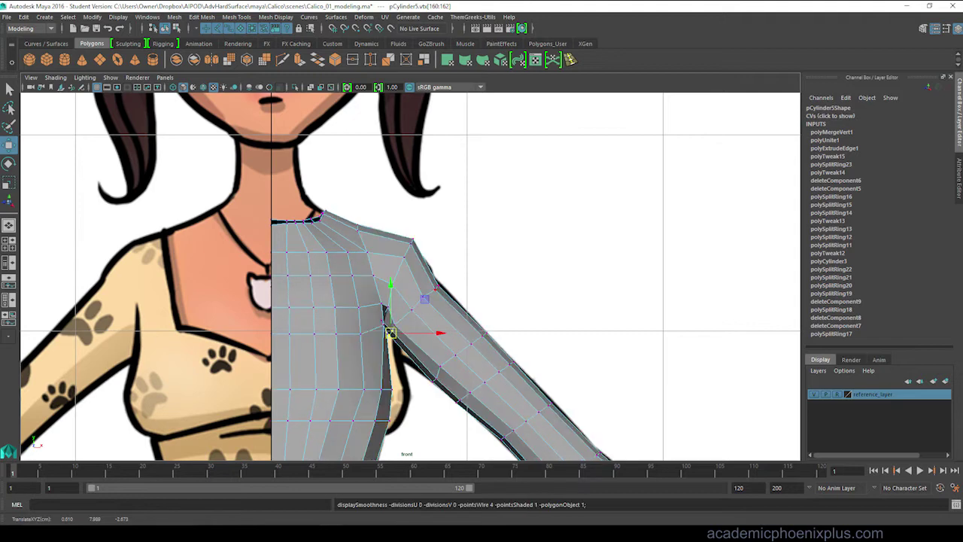
{"action": "left_click", "coordinate": [426, 295]}
{"action": "key", "text": "Escape"}
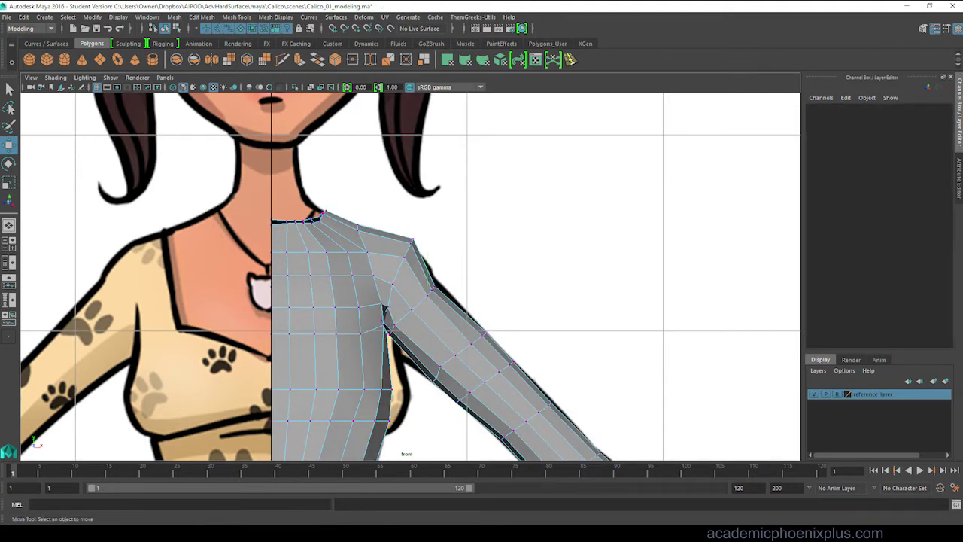
{"action": "key", "text": "space"}
{"action": "key", "text": "space"}
Tuck in the shoulder and chest-front armpit vertices in side view, then inspect the join in perspective
{"action": "scroll", "coordinate": [421, 301], "scroll_direction": "up", "scroll_amount": 5}
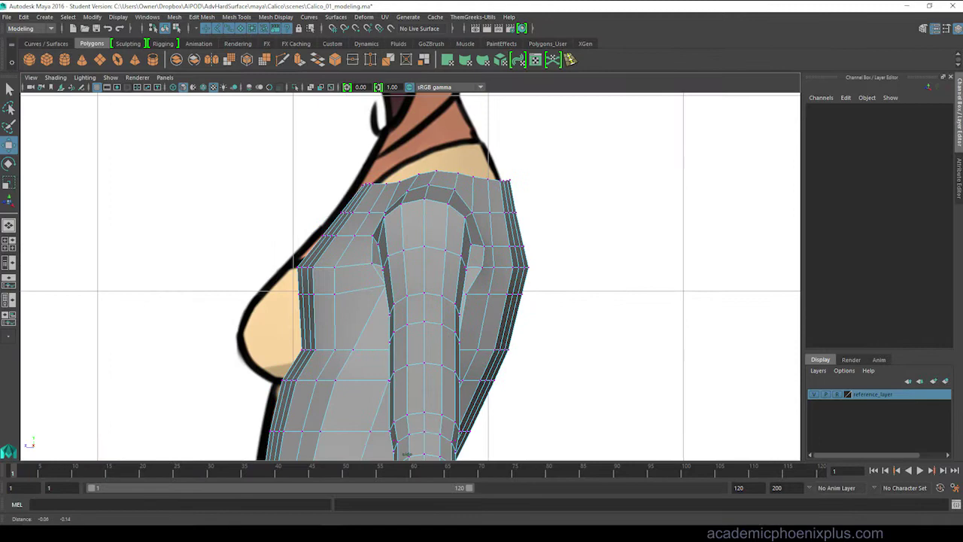
{"action": "left_click", "coordinate": [427, 374]}
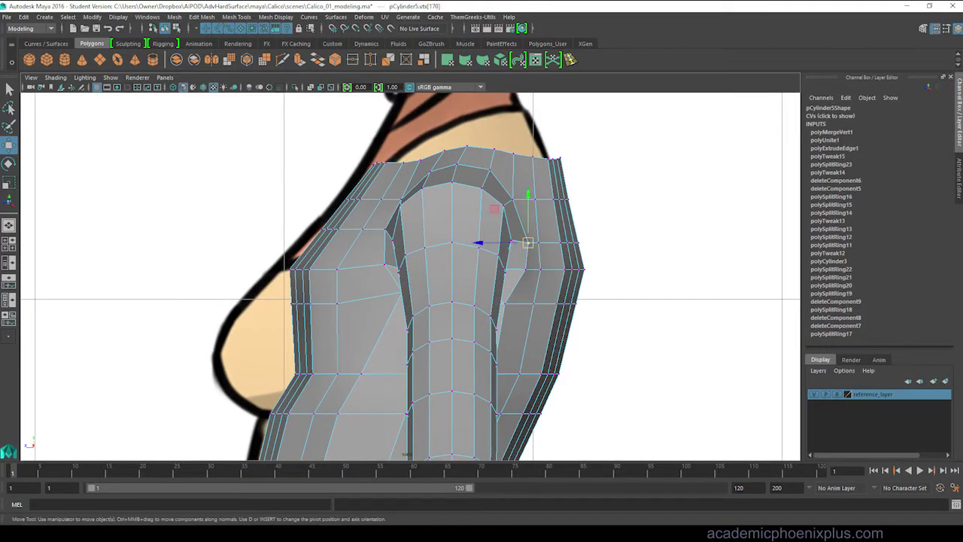
{"action": "left_click", "coordinate": [512, 269]}
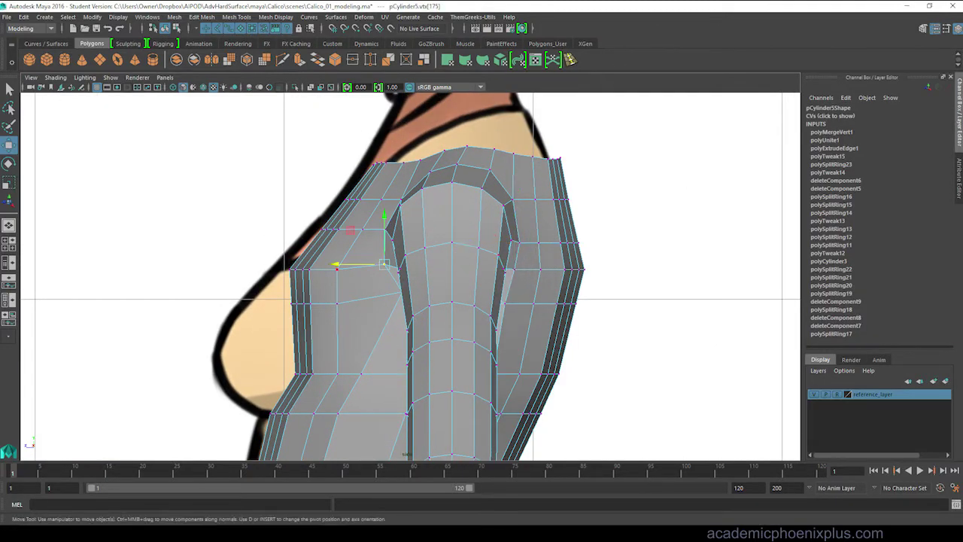
{"action": "key", "text": "space"}
{"action": "key", "text": "space"}
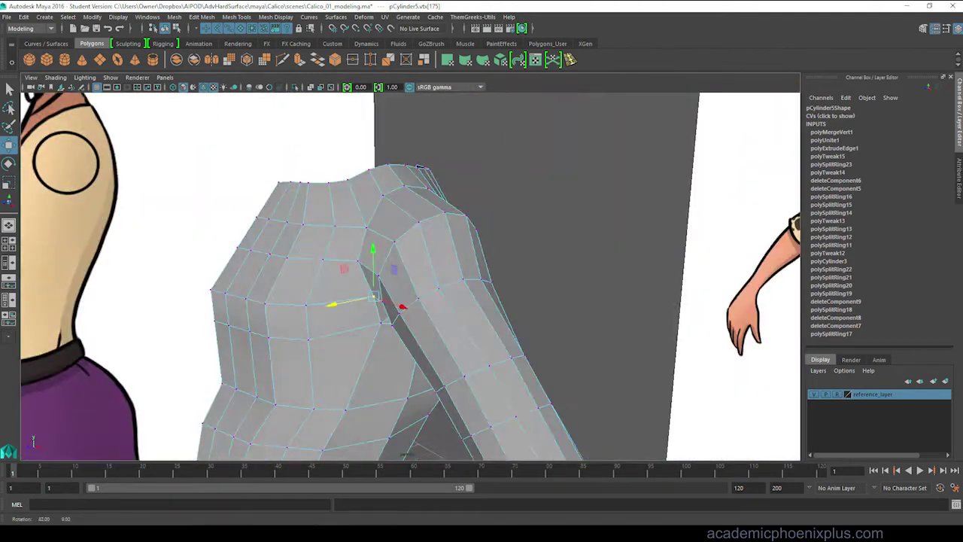
{"action": "left_click_drag", "start_coordinate": [419, 165], "coordinate": [331, 168], "text": "alt"}
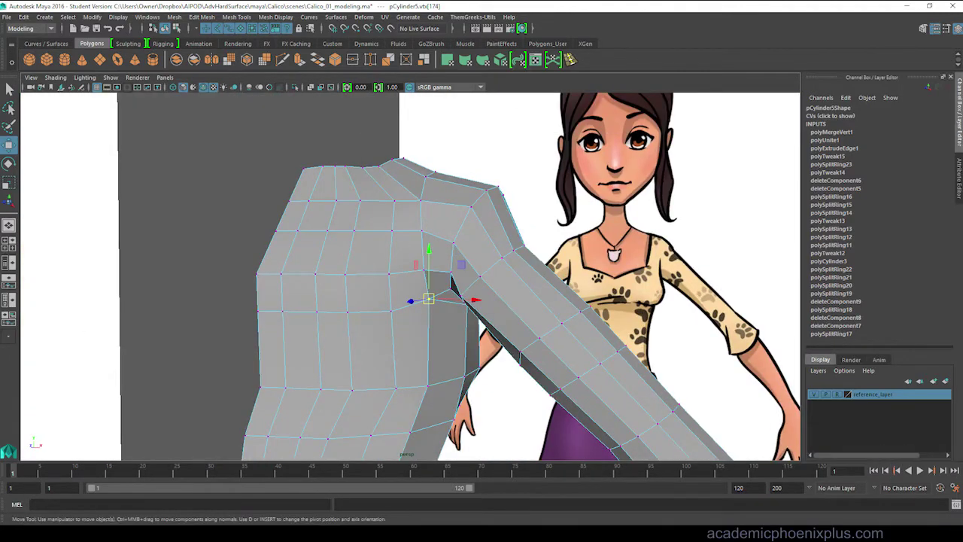
Nudge the underarm seam and shoulder-top vertices inward in perspective to narrow the armpit gap
{"action": "right_click_drag", "start_coordinate": [429, 271], "coordinate": [410, 252], "text": "shift"}
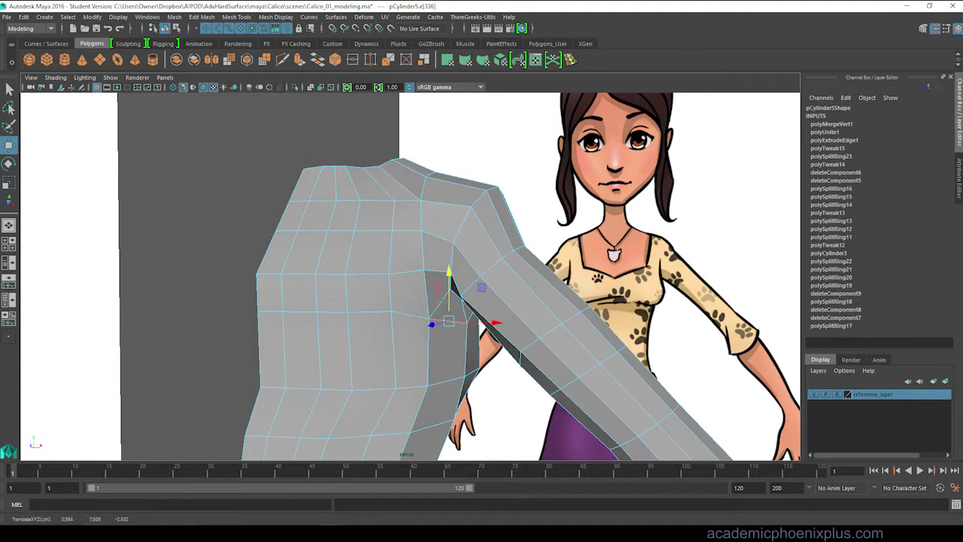
{"action": "left_click_drag", "start_coordinate": [451, 225], "coordinate": [677, 226], "text": "alt"}
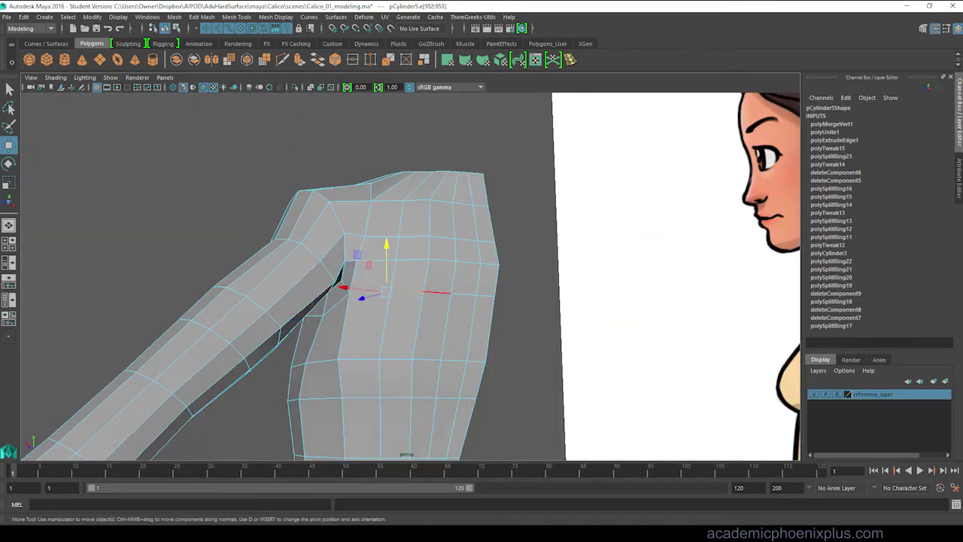
{"action": "key", "text": "w"}
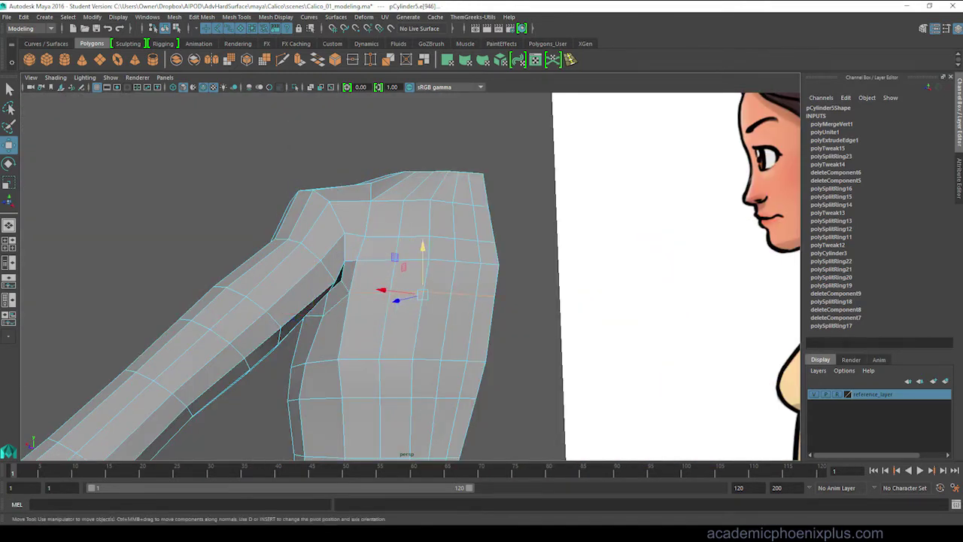
{"action": "left_click_drag", "start_coordinate": [481, 271], "coordinate": [616, 255], "text": "alt"}
{"action": "right_click_drag", "start_coordinate": [398, 239], "coordinate": [366, 248]}
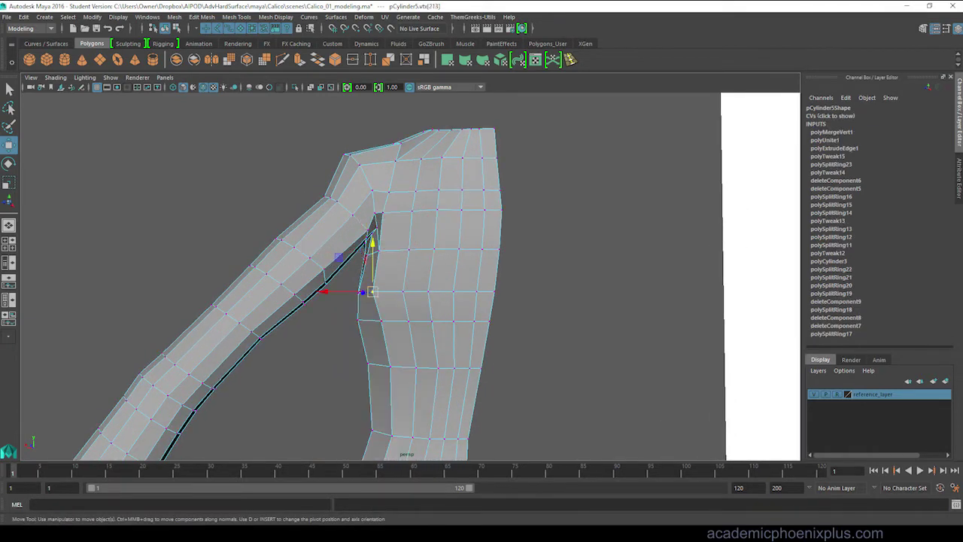
{"action": "left_click", "coordinate": [359, 306]}
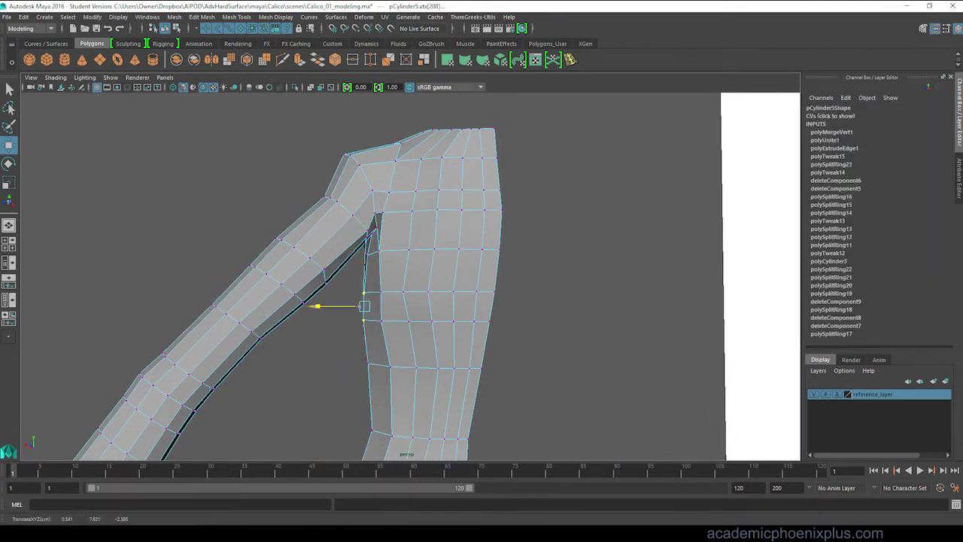
{"action": "left_click_drag", "start_coordinate": [482, 271], "coordinate": [440, 242], "text": "alt"}
{"action": "right_click", "coordinate": [442, 219]}
{"action": "left_click", "coordinate": [416, 203]}
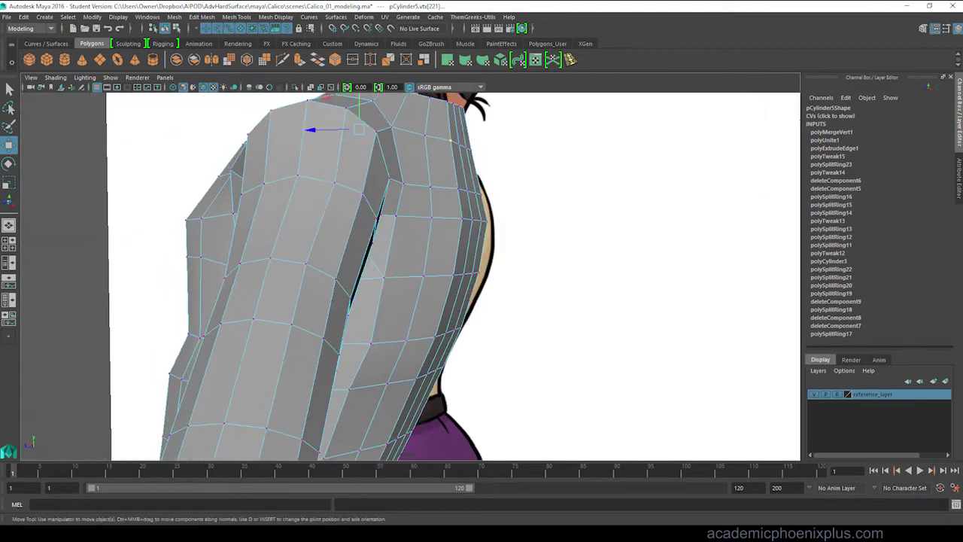
Select the inner-arm edge loops below the armpit and pull the side-torso seam inward
{"action": "right_click", "coordinate": [440, 244]}
{"action": "left_click", "coordinate": [440, 216]}
{"action": "left_click", "coordinate": [457, 247]}
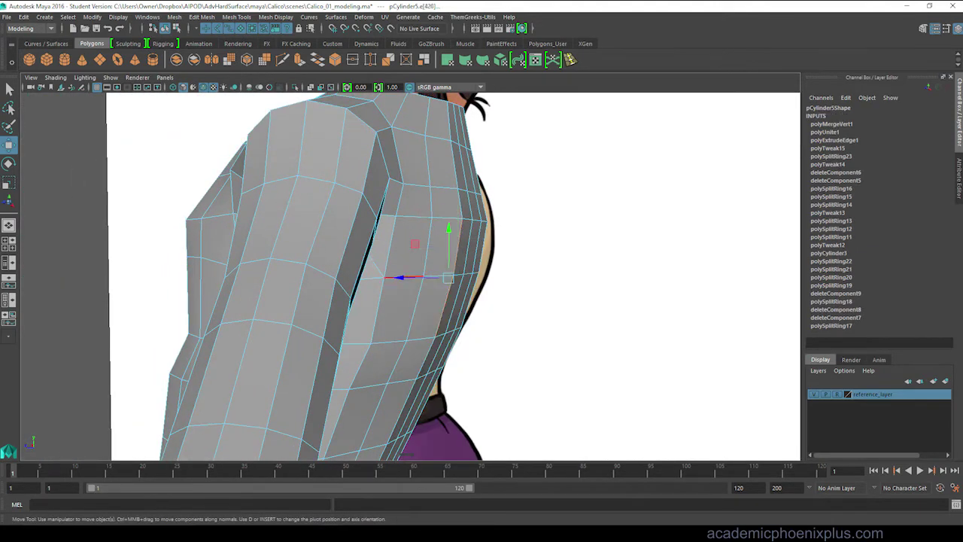
{"action": "key", "text": "Up"}
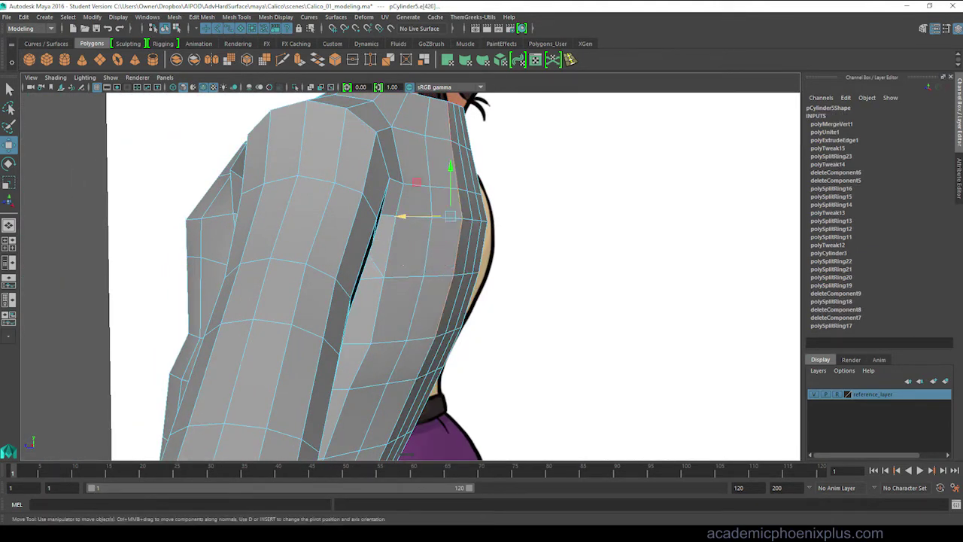
{"action": "left_click_drag", "start_coordinate": [442, 216], "coordinate": [519, 263], "text": "alt"}
{"action": "left_click", "coordinate": [436, 278]}
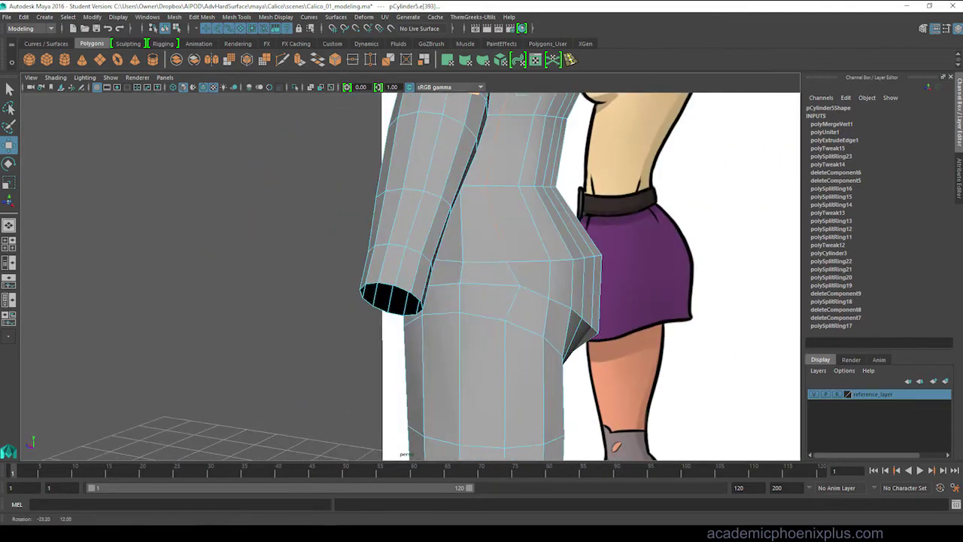
Adjust the torso-side vertices and edges, checking the back and side of the torso
{"action": "right_click_drag", "start_coordinate": [519, 263], "coordinate": [489, 260]}
{"action": "left_click", "coordinate": [519, 290]}
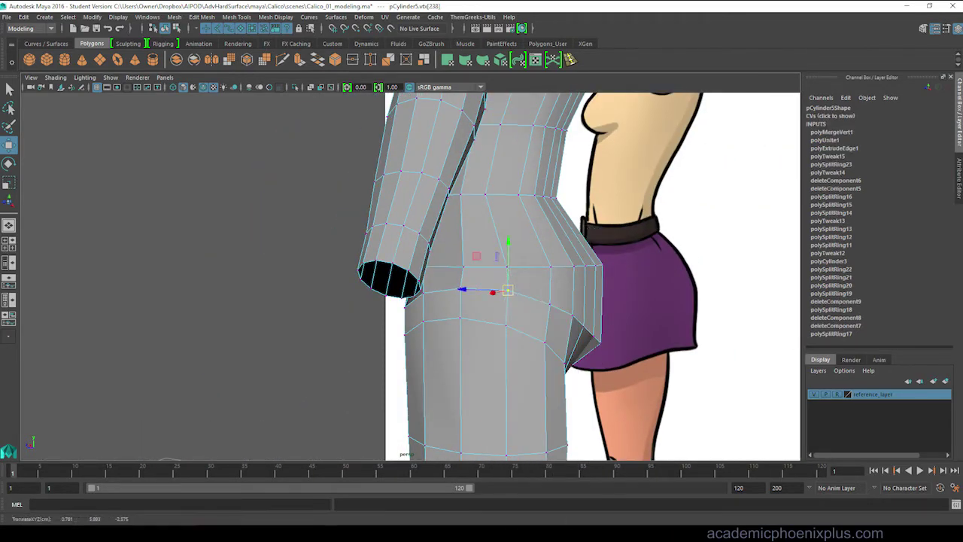
{"action": "left_click_drag", "start_coordinate": [519, 290], "coordinate": [278, 244], "text": "alt"}
{"action": "key", "text": "F10"}
{"action": "left_click", "coordinate": [466, 353]}
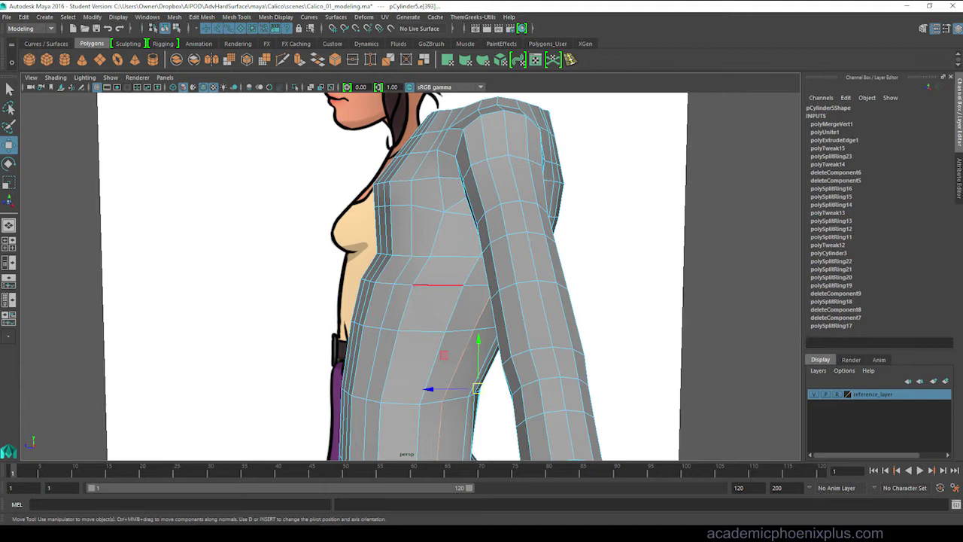
{"action": "left_click_drag", "start_coordinate": [466, 354], "coordinate": [496, 316], "text": "alt"}
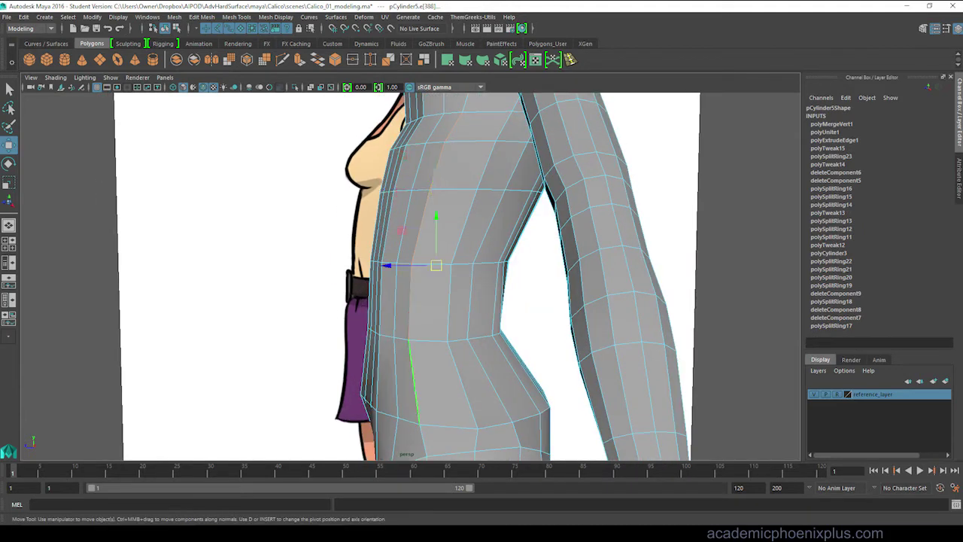
{"action": "left_click_drag", "start_coordinate": [385, 265], "coordinate": [394, 265]}
{"action": "left_click_drag", "start_coordinate": [451, 301], "coordinate": [497, 301], "text": "alt"}
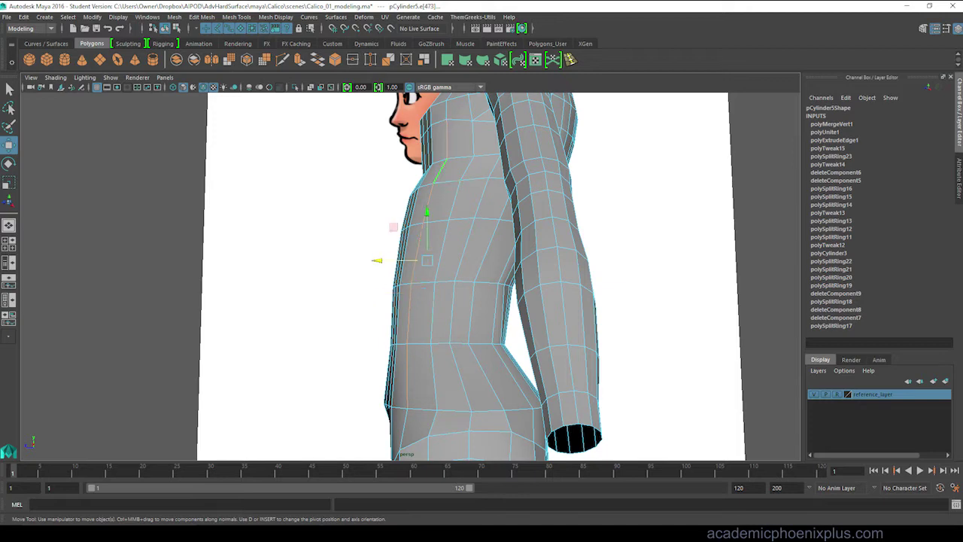
{"action": "left_click_drag", "start_coordinate": [452, 301], "coordinate": [527, 301], "text": "alt"}
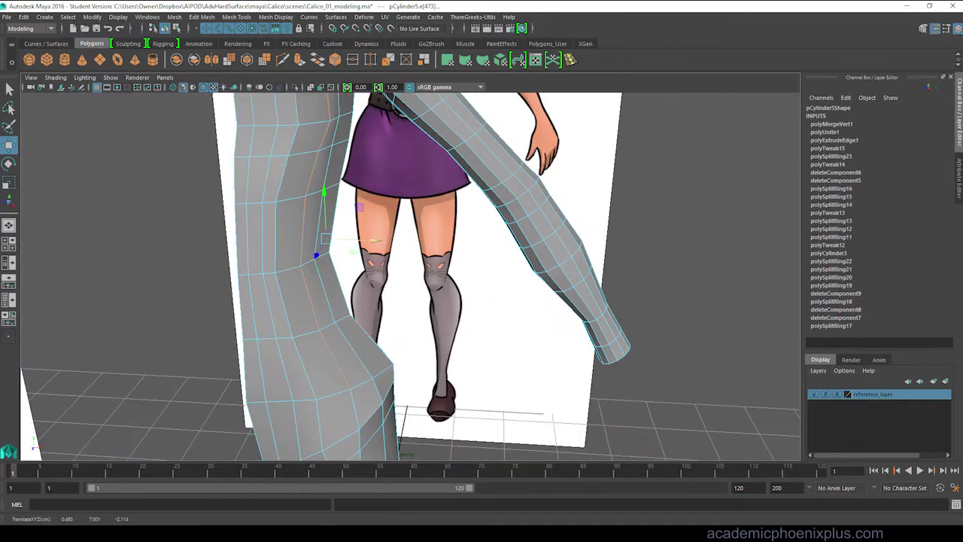
{"action": "left_click_drag", "start_coordinate": [452, 301], "coordinate": [542, 300], "text": "alt"}
Pull the waist and lower-torso side vertices inward to taper toward the reference outline
{"action": "right_click", "coordinate": [391, 244]}
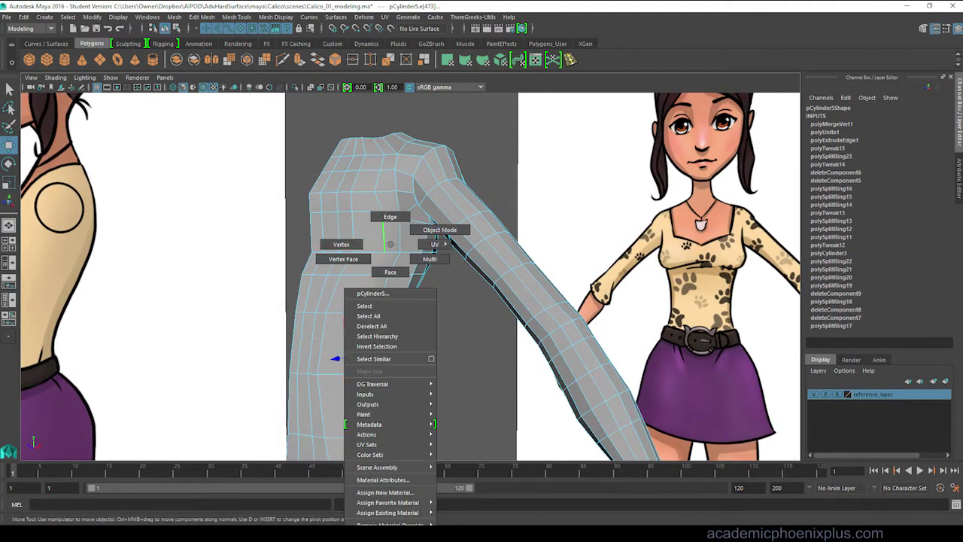
{"action": "left_click", "coordinate": [341, 244]}
{"action": "left_click_drag", "start_coordinate": [452, 301], "coordinate": [500, 301], "text": "alt"}
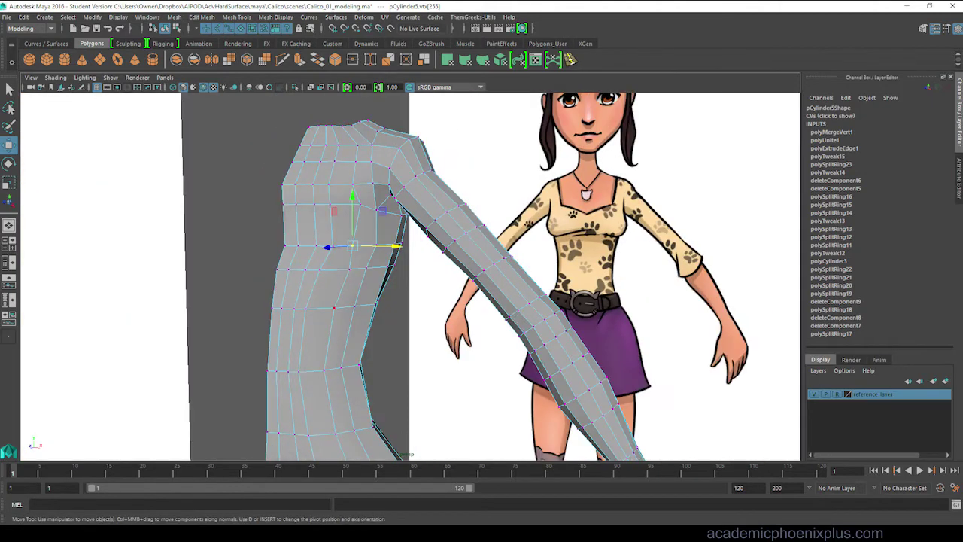
{"action": "right_click_drag", "start_coordinate": [324, 248], "coordinate": [317, 215]}
{"action": "left_click", "coordinate": [324, 257]}
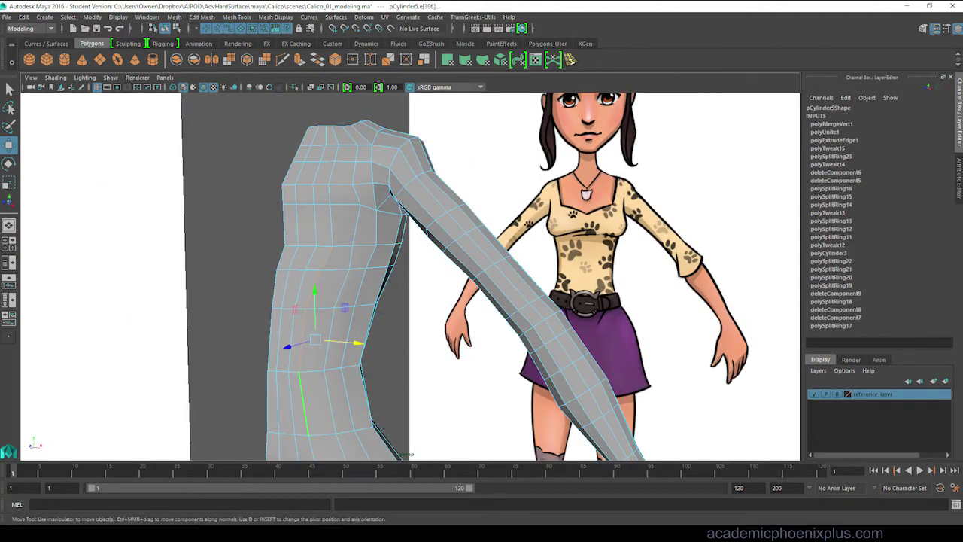
{"action": "left_click_drag", "start_coordinate": [452, 301], "coordinate": [511, 301], "text": "alt"}
{"action": "left_click_drag", "start_coordinate": [451, 301], "coordinate": [511, 301], "text": "alt"}
{"action": "right_click_drag", "start_coordinate": [342, 256], "coordinate": [296, 244]}
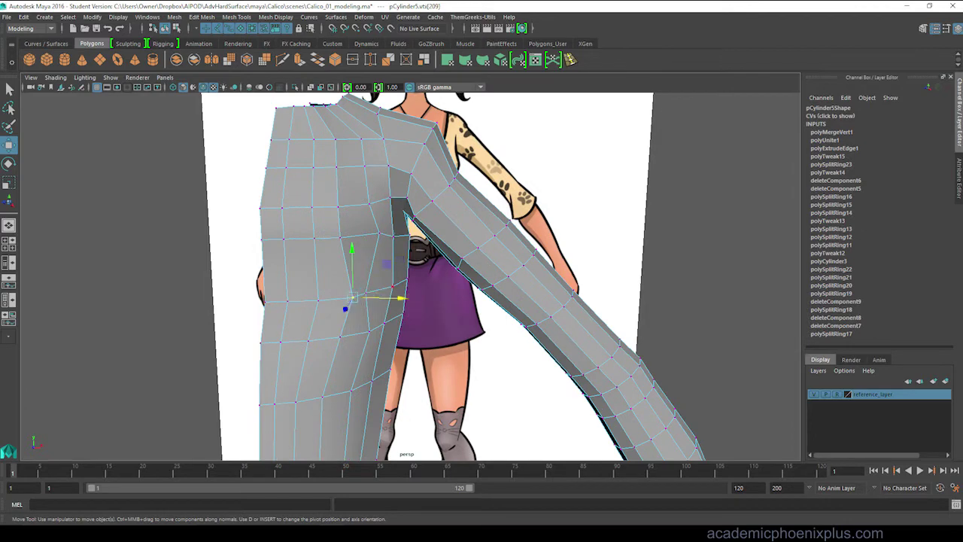
{"action": "left_click", "coordinate": [370, 293]}
{"action": "left_click_drag", "start_coordinate": [395, 293], "coordinate": [361, 301]}
{"action": "left_click", "coordinate": [371, 230]}
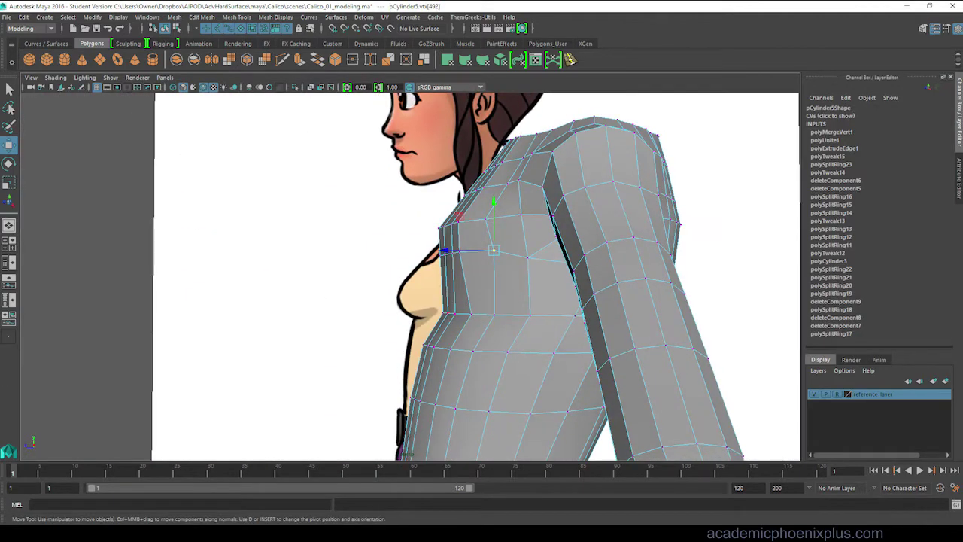
Move the waist, upper chest and shoulder vertices along X to match the side-view reference outline
{"action": "key", "text": "space"}
{"action": "key", "text": "space"}
{"action": "key", "text": "space"}
{"action": "key", "text": "space"}
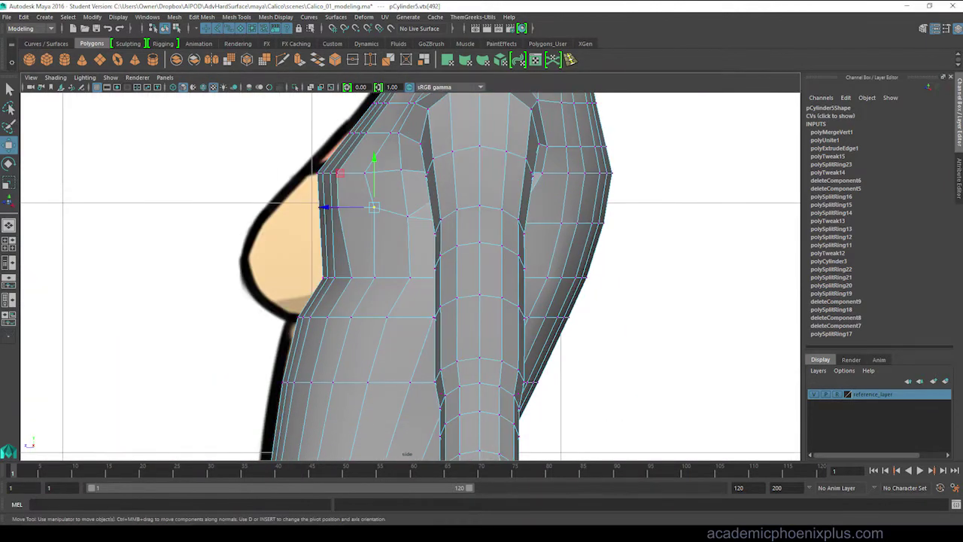
{"action": "left_click_drag", "start_coordinate": [365, 269], "coordinate": [323, 277]}
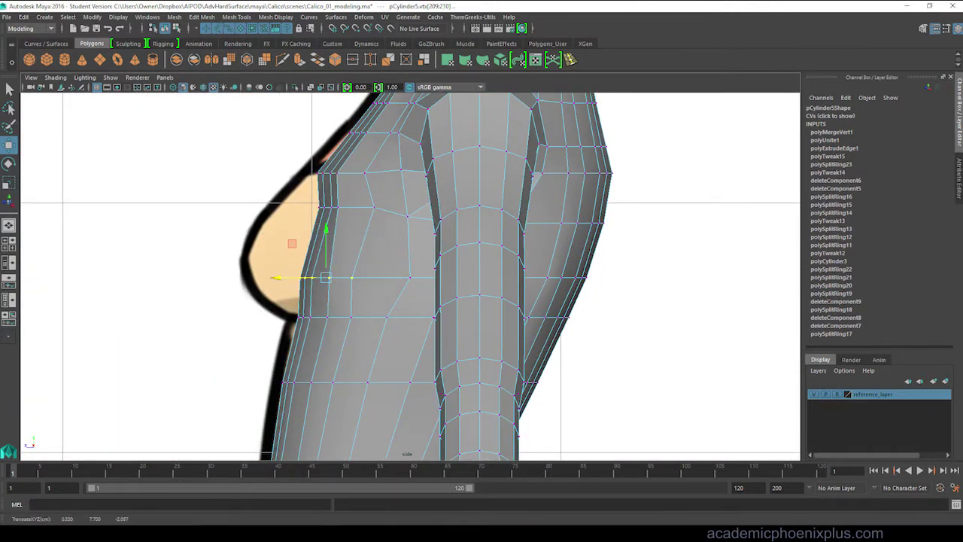
{"action": "left_click_drag", "start_coordinate": [316, 164], "coordinate": [329, 216]}
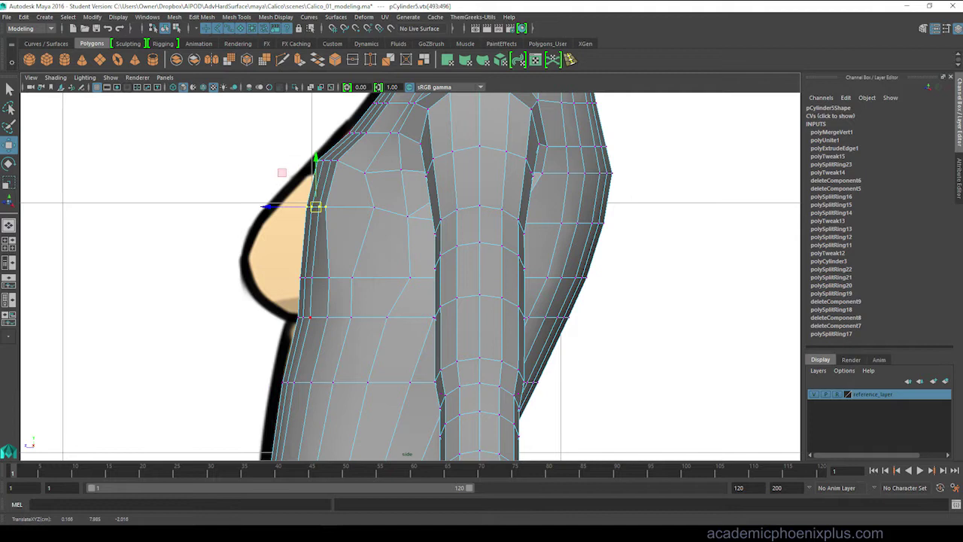
{"action": "left_click", "coordinate": [337, 160]}
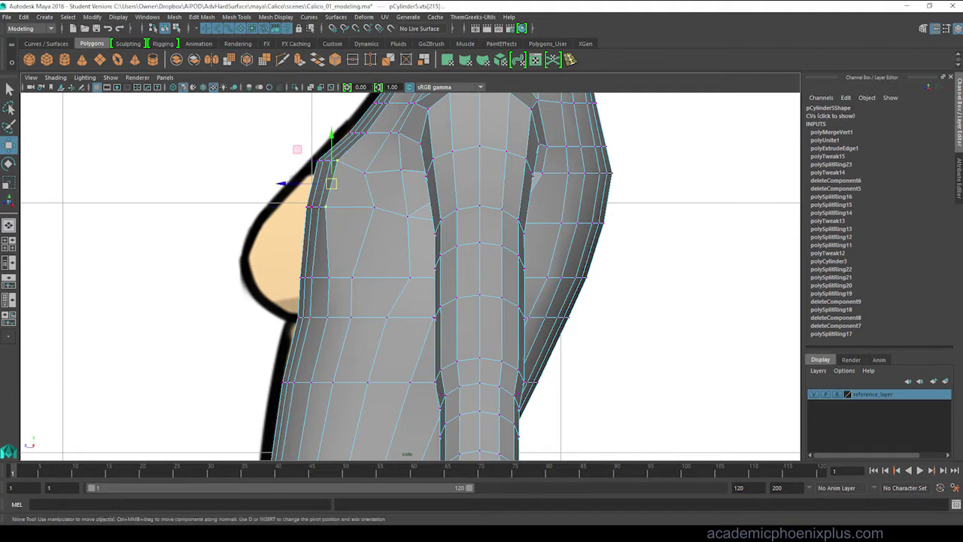
{"action": "left_click_drag", "start_coordinate": [284, 183], "coordinate": [298, 183]}
{"action": "left_click_drag", "start_coordinate": [364, 173], "coordinate": [378, 175]}
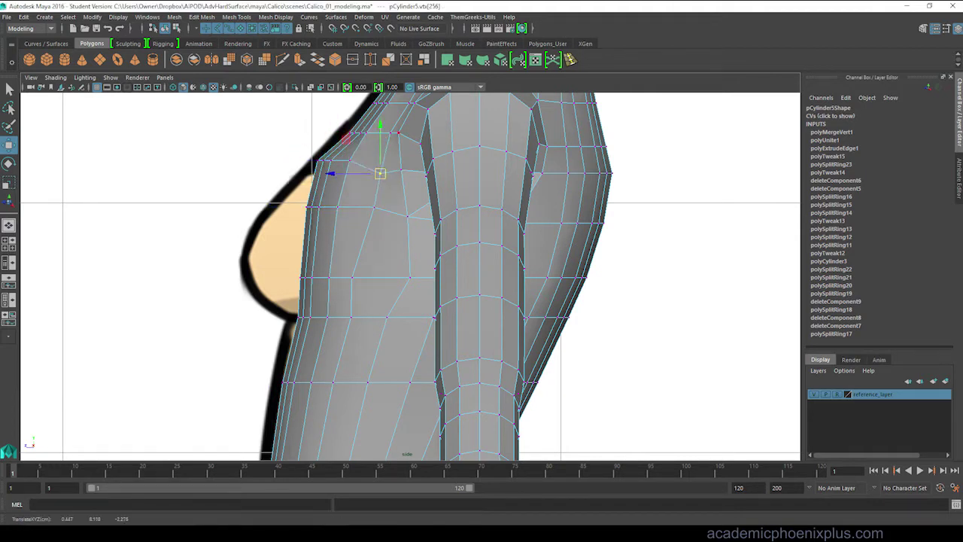
{"action": "left_click", "coordinate": [373, 207]}
{"action": "left_click_drag", "start_coordinate": [320, 277], "coordinate": [327, 278]}
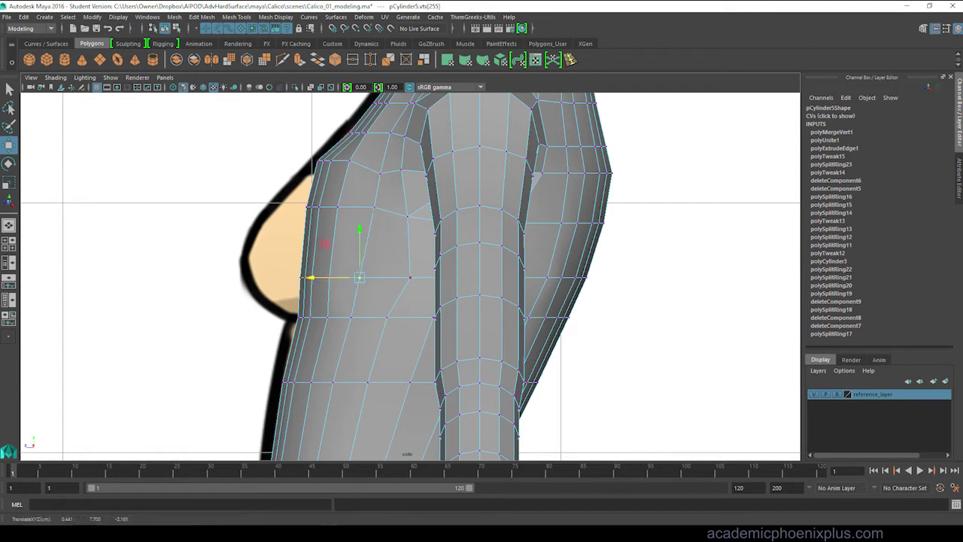
Select the shoulder-top vertex, then inspect the torso in the perspective view
{"action": "middle_click_drag", "start_coordinate": [410, 278], "coordinate": [378, 372], "text": "alt"}
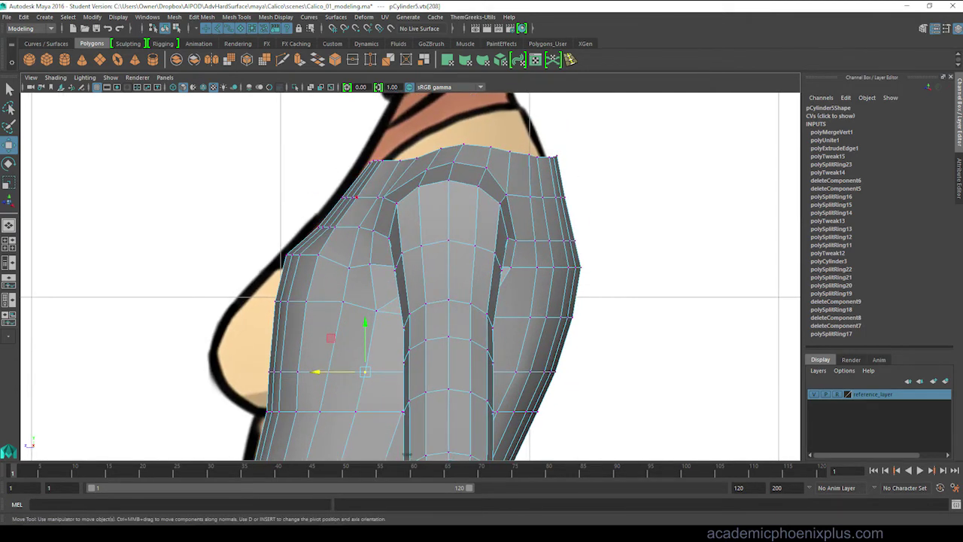
{"action": "left_click", "coordinate": [335, 227]}
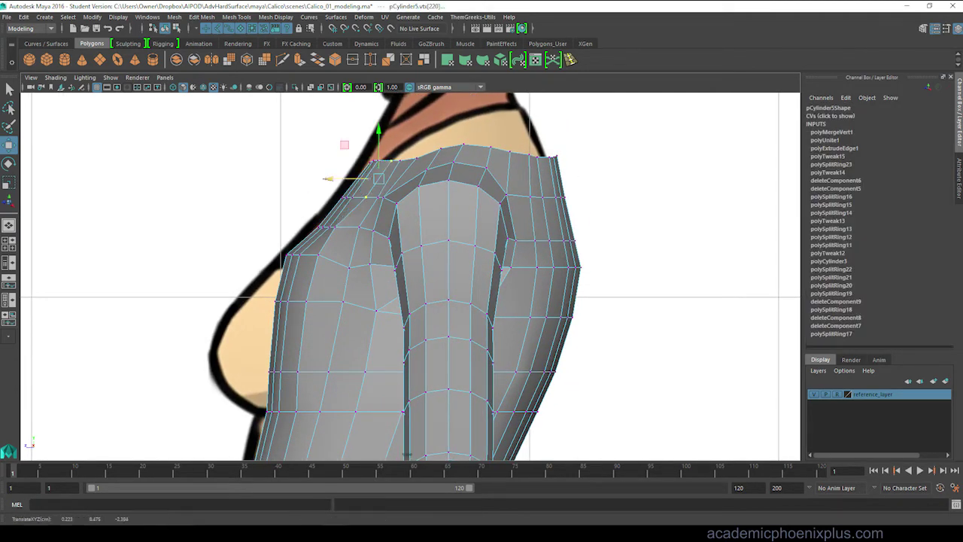
{"action": "key", "text": "space"}
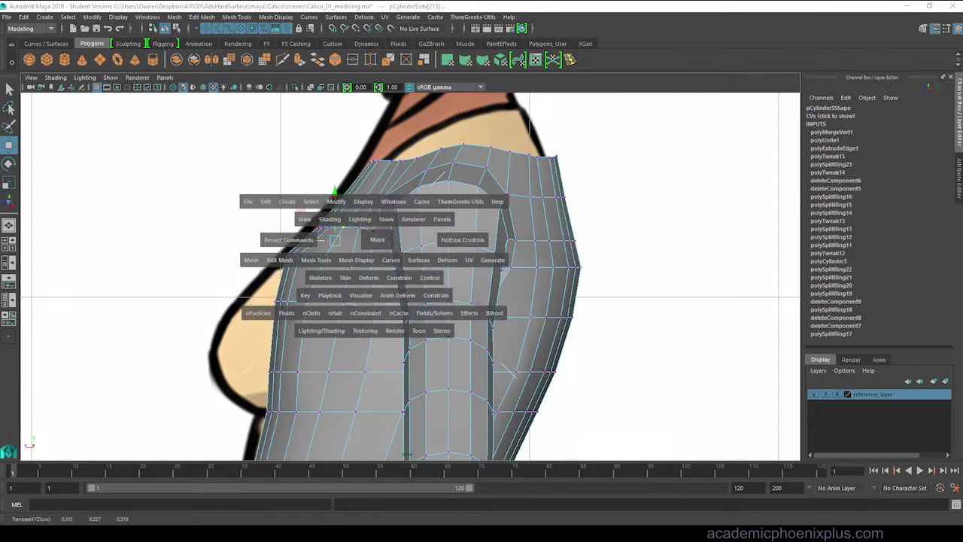
{"action": "left_click_drag", "start_coordinate": [370, 258], "coordinate": [331, 258]}
{"action": "left_click_drag", "start_coordinate": [410, 278], "coordinate": [452, 286], "text": "alt"}
In the front view with smooth preview off, select a block of five chest faces
{"action": "key", "text": "space"}
{"action": "key", "text": "space"}
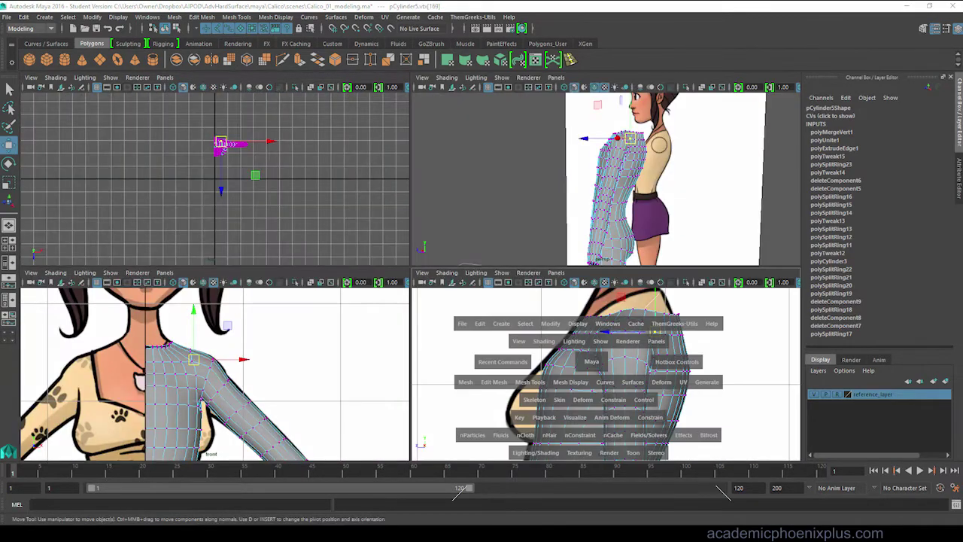
{"action": "scroll", "coordinate": [410, 276], "scroll_direction": "down", "scroll_amount": 5}
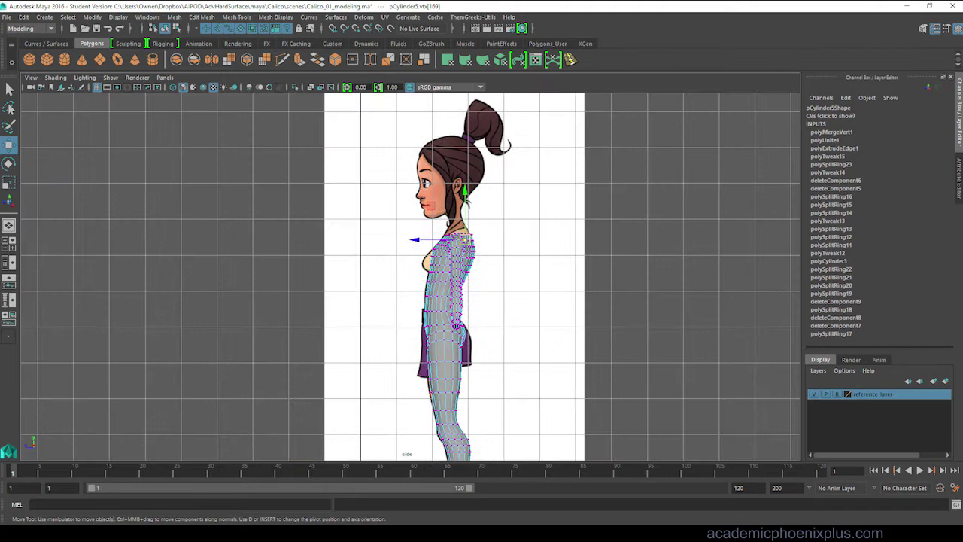
{"action": "scroll", "coordinate": [410, 276], "scroll_direction": "up", "scroll_amount": 6}
{"action": "key", "text": "space"}
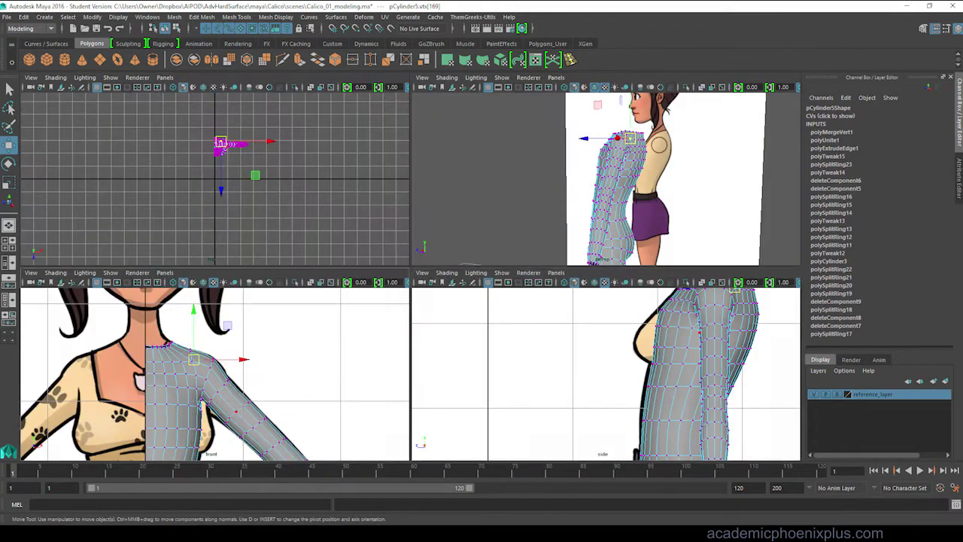
{"action": "key", "text": "space"}
{"action": "right_click_drag", "start_coordinate": [319, 248], "coordinate": [282, 305]}
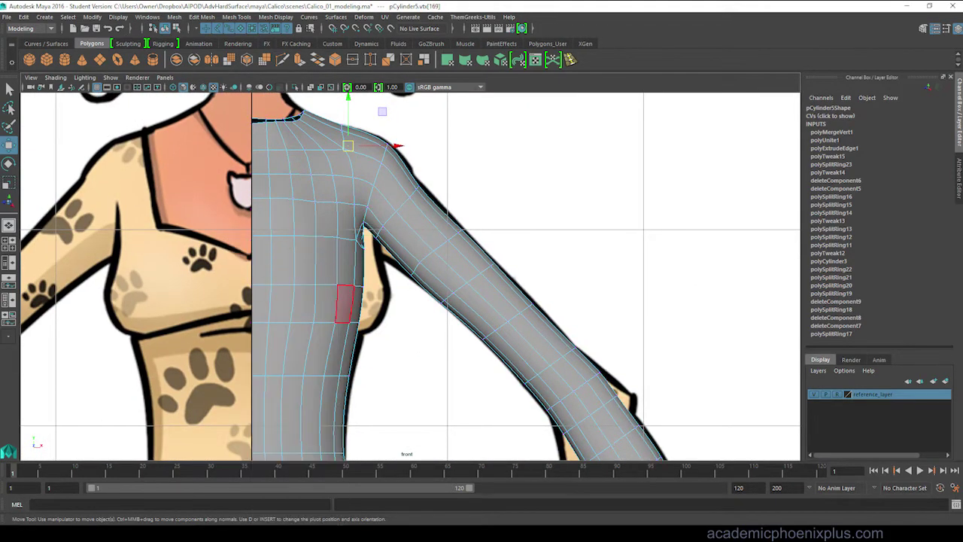
{"action": "left_click", "coordinate": [344, 304]}
{"action": "key", "text": "1"}
{"action": "left_click", "coordinate": [311, 255], "text": "shift"}
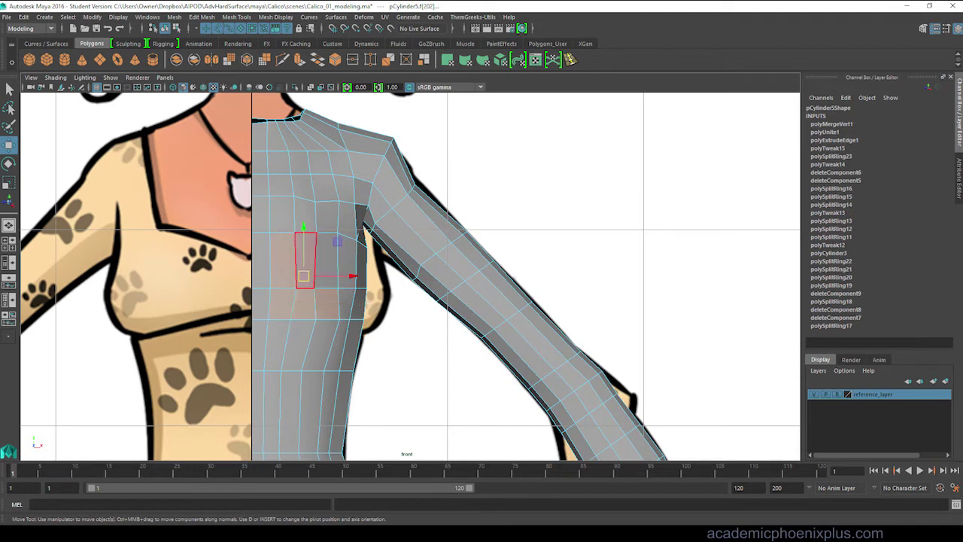
{"action": "left_click", "coordinate": [327, 216], "text": "shift"}
{"action": "left_click", "coordinate": [281, 212], "text": "shift"}
{"action": "left_click", "coordinate": [346, 259], "text": "shift"}
{"action": "scroll", "coordinate": [351, 263], "scroll_direction": "down", "scroll_amount": 2}
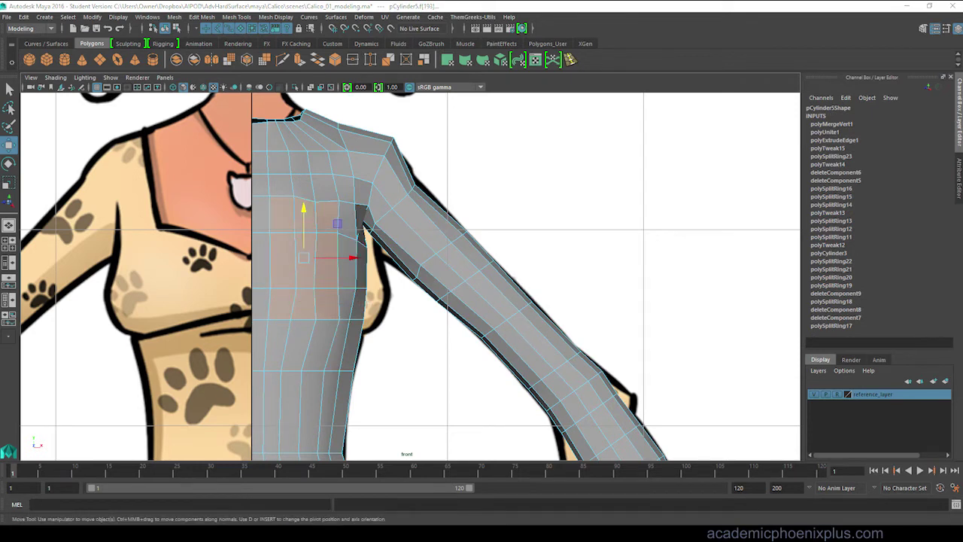
{"action": "key", "text": "space"}
Extrude the selected chest faces with Ctrl+E and push them outward into a bust
{"action": "key", "text": "ctrl+e"}
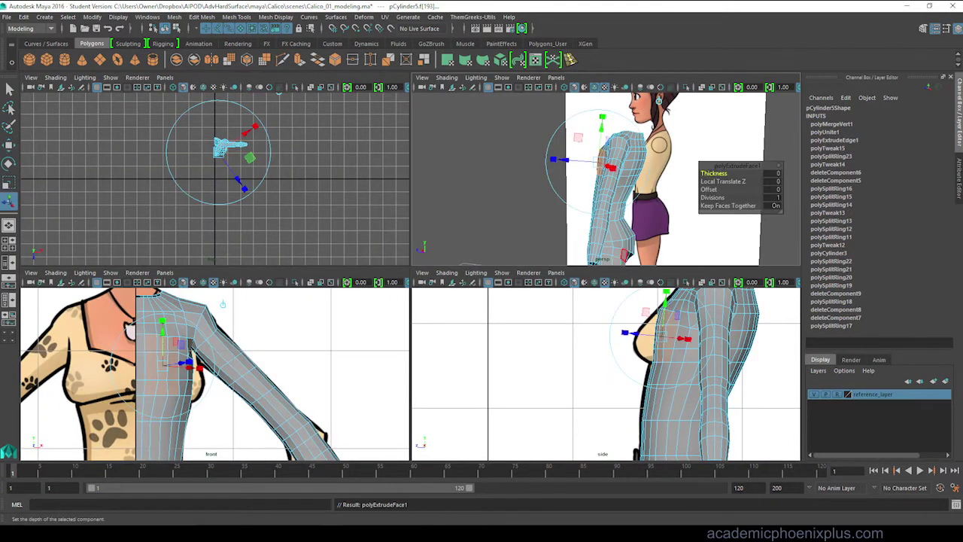
{"action": "left_click_drag", "start_coordinate": [677, 188], "coordinate": [602, 188], "text": "alt"}
{"action": "left_click_drag", "start_coordinate": [188, 359], "coordinate": [194, 352]}
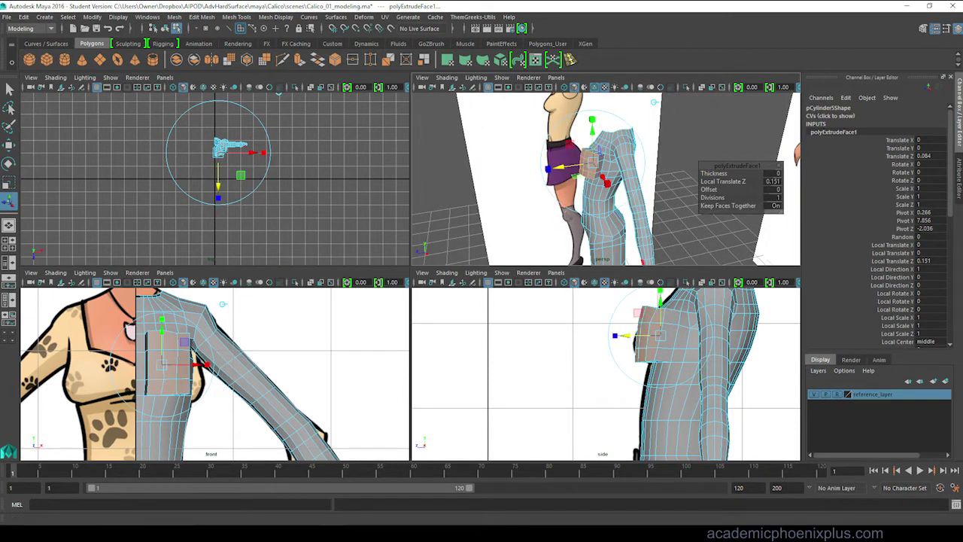
{"action": "key", "text": "w"}
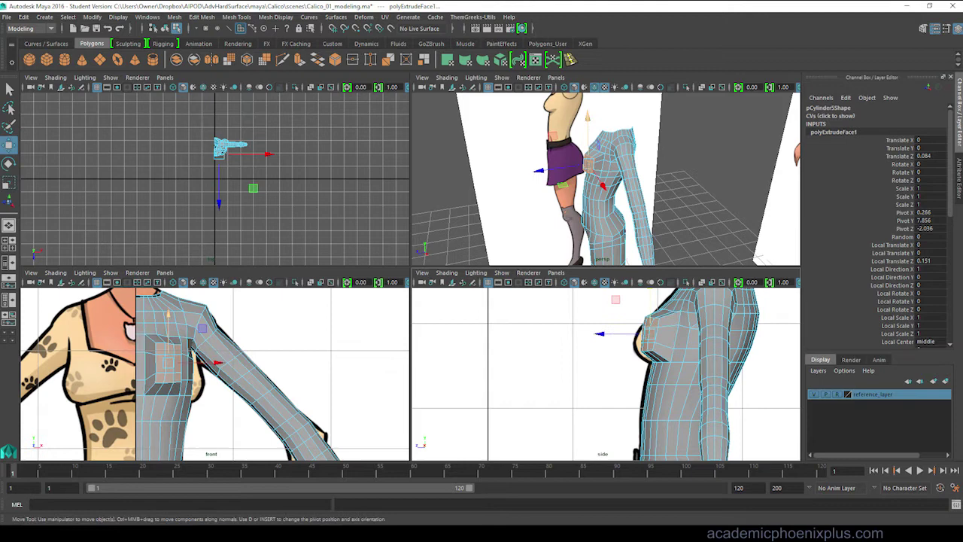
{"action": "left_click_drag", "start_coordinate": [168, 316], "coordinate": [168, 321]}
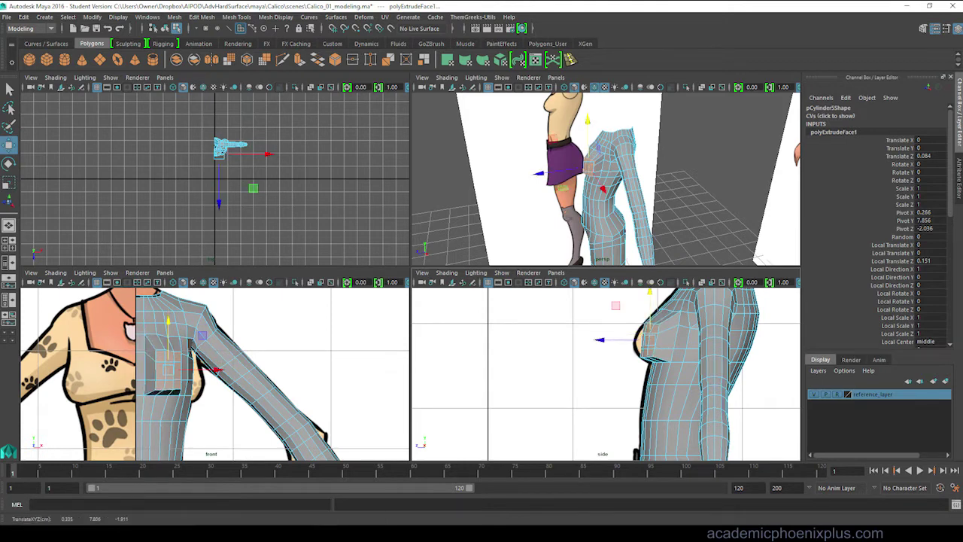
In the front view, slide the bust's inner and lower border vertices inward
{"action": "key", "text": "space"}
{"action": "right_click_drag", "start_coordinate": [279, 226], "coordinate": [241, 240]}
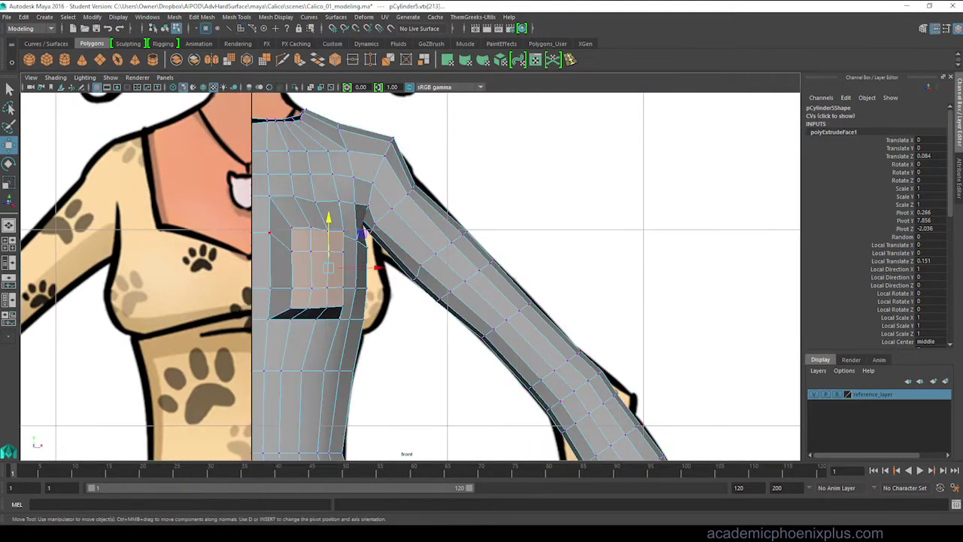
{"action": "left_click", "coordinate": [328, 250]}
{"action": "key", "text": "q"}
{"action": "key", "text": "w"}
{"action": "left_click_drag", "start_coordinate": [331, 260], "coordinate": [281, 260]}
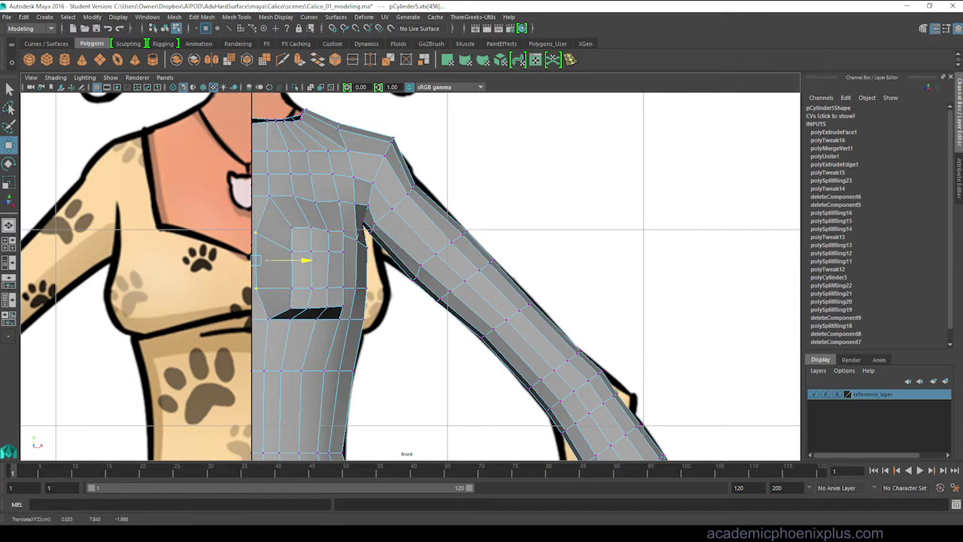
{"action": "left_click", "coordinate": [270, 195]}
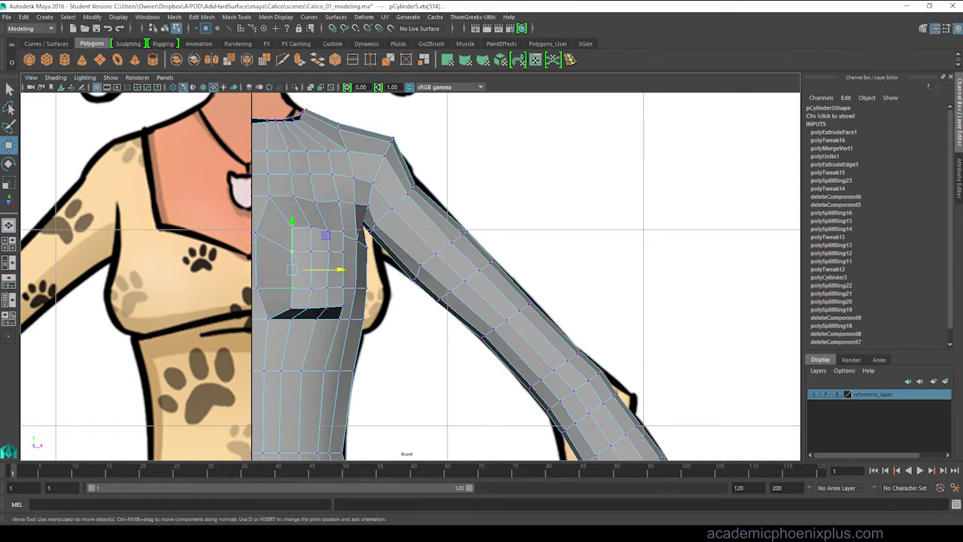
{"action": "left_click_drag", "start_coordinate": [331, 269], "coordinate": [315, 270]}
{"action": "left_click", "coordinate": [302, 316]}
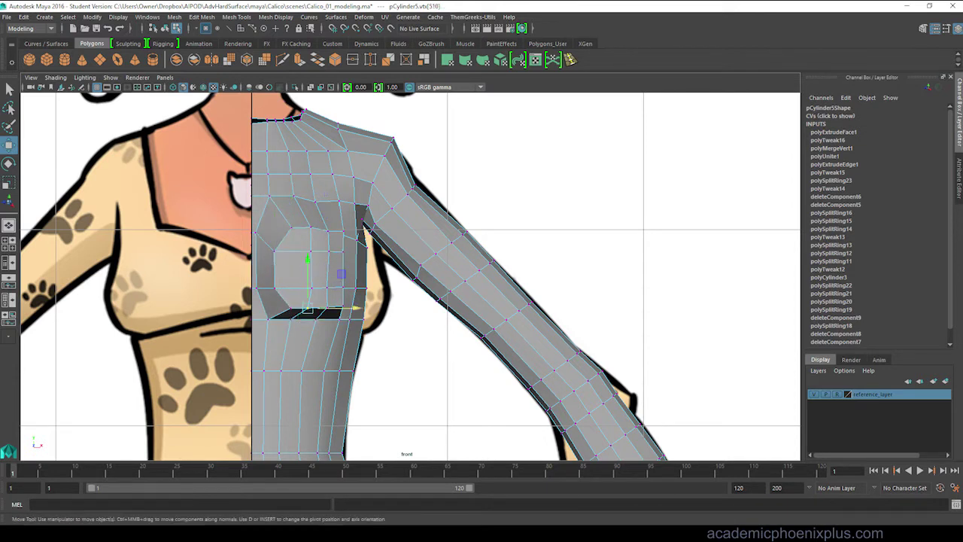
{"action": "left_click_drag", "start_coordinate": [331, 318], "coordinate": [324, 318]}
Pull the remaining bust corner and underside vertices inward to round it into a circle
{"action": "left_click", "coordinate": [339, 319]}
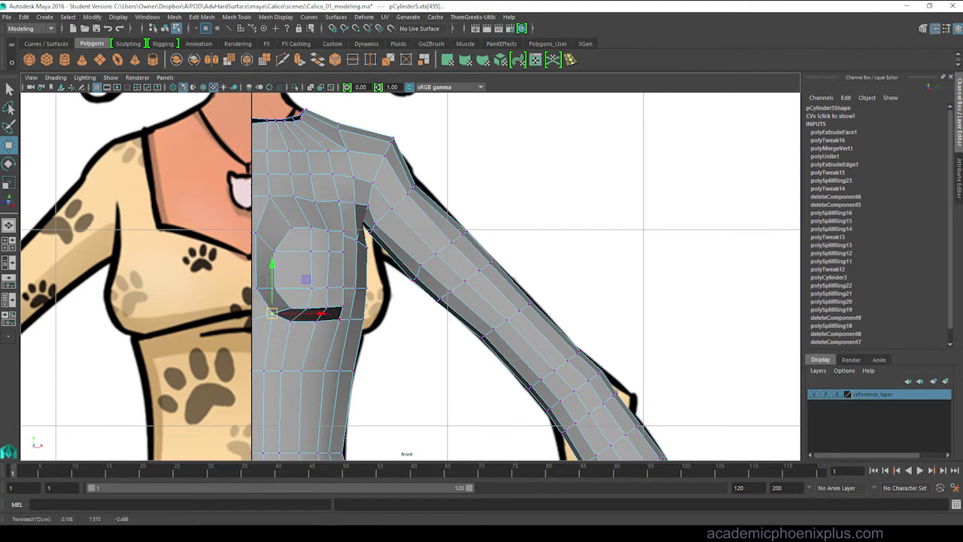
{"action": "left_click", "coordinate": [340, 201]}
{"action": "left_click_drag", "start_coordinate": [339, 201], "coordinate": [337, 210]}
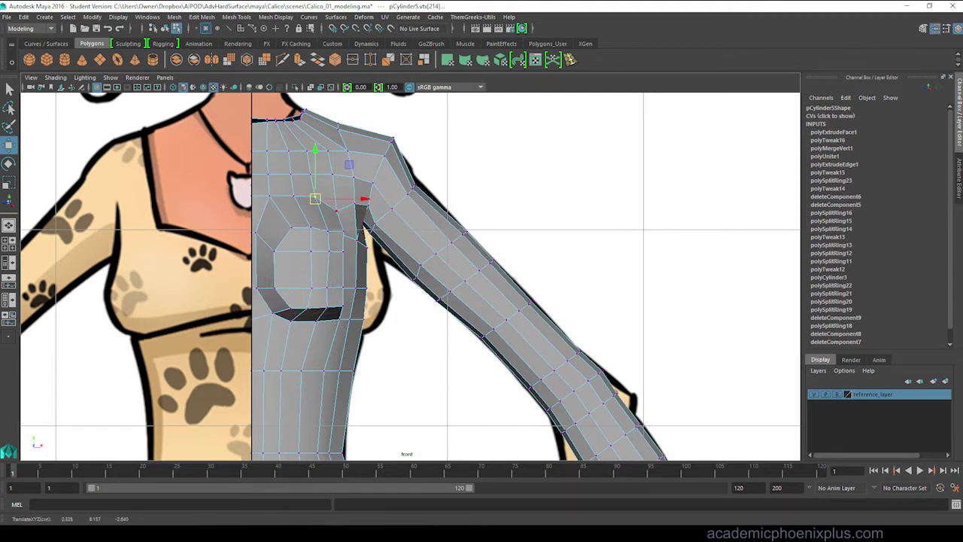
{"action": "left_click", "coordinate": [293, 191]}
{"action": "left_click", "coordinate": [342, 286], "text": "alt"}
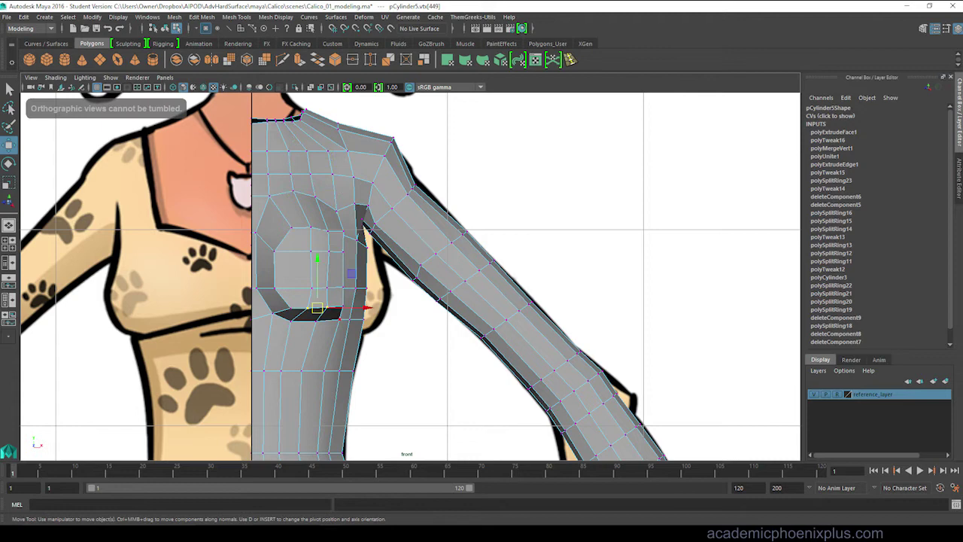
{"action": "left_click_drag", "start_coordinate": [317, 309], "coordinate": [297, 269]}
{"action": "left_click", "coordinate": [311, 250]}
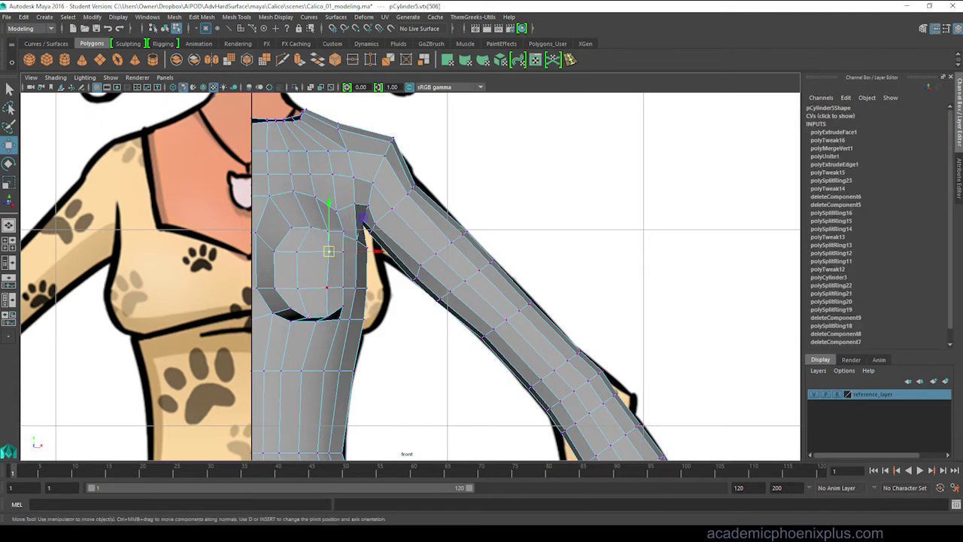
{"action": "key", "text": "F11"}
{"action": "left_click", "coordinate": [311, 268]}
Push the bust face forward in the side profile view
{"action": "key", "text": "space"}
{"action": "key", "text": "space"}
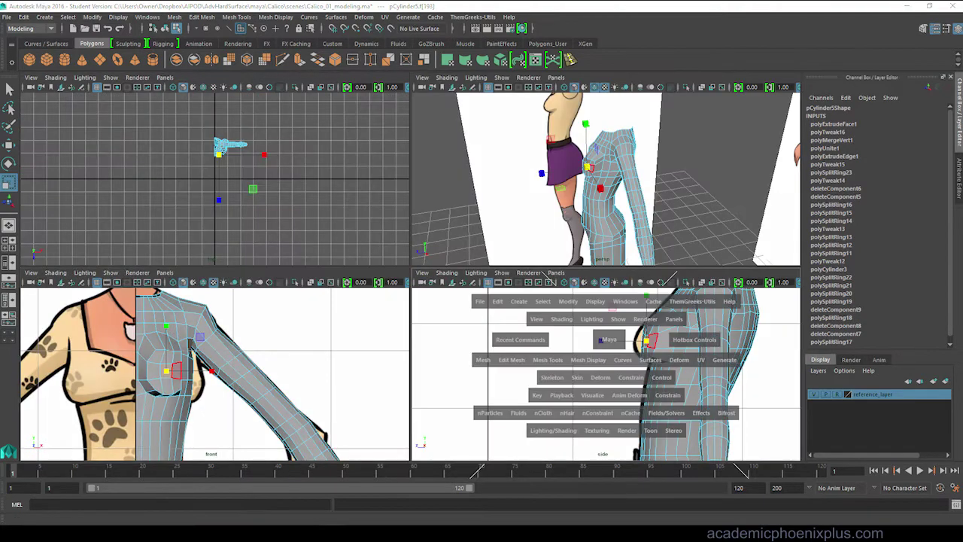
{"action": "left_click_drag", "start_coordinate": [436, 210], "coordinate": [431, 210]}
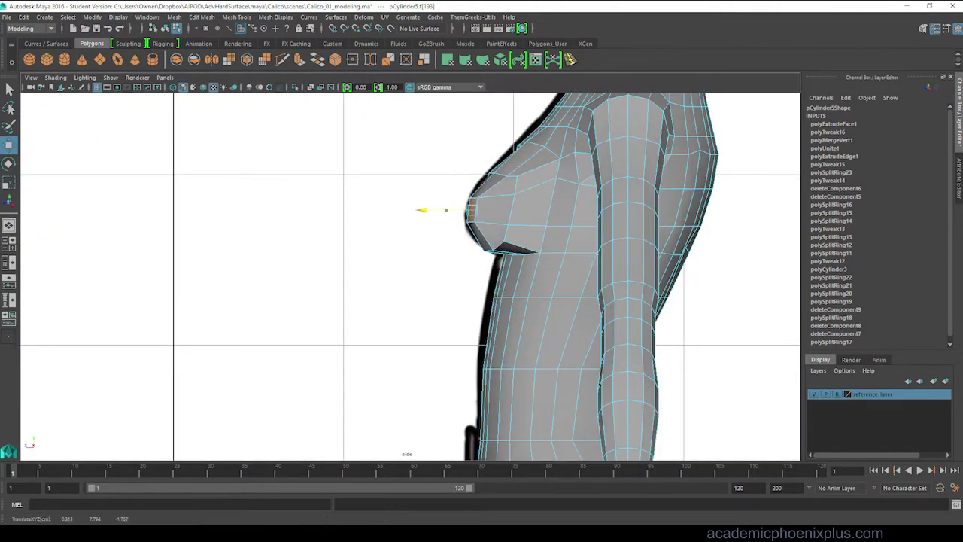
{"action": "key", "text": "space"}
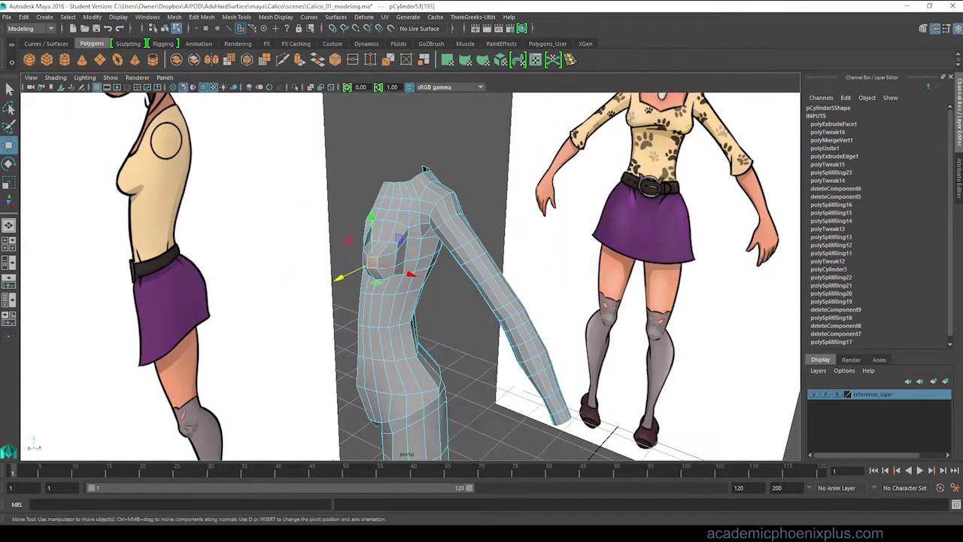
{"action": "key", "text": "f"}
Pick edges beside and under the bust in the perspective view
{"action": "key", "text": "F10"}
{"action": "left_click_drag", "start_coordinate": [481, 271], "coordinate": [421, 271], "text": "alt"}
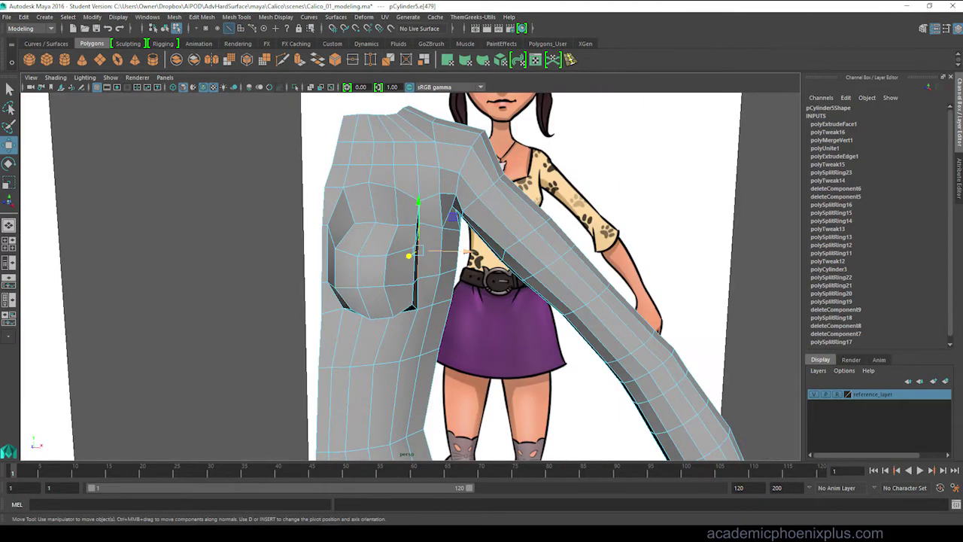
{"action": "left_click", "coordinate": [458, 243]}
{"action": "left_click", "coordinate": [412, 272]}
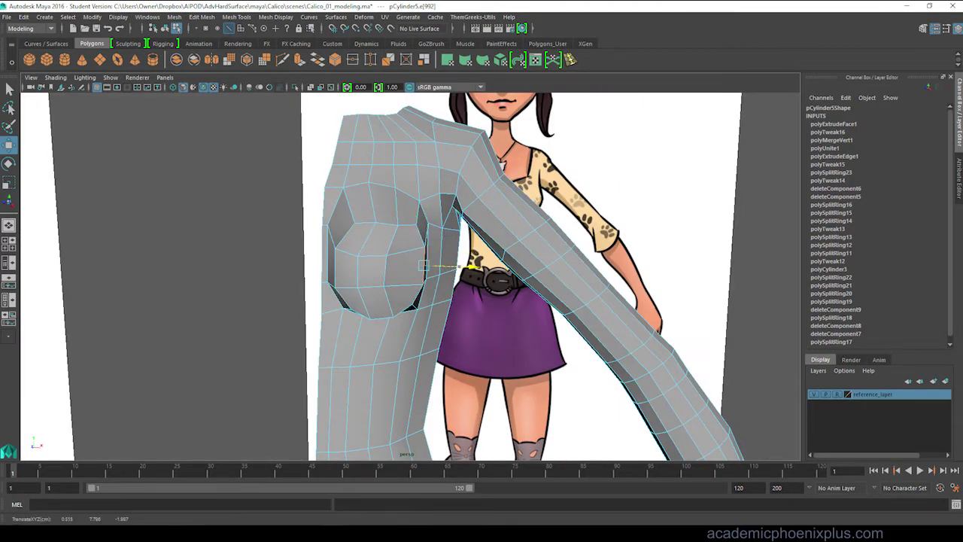
{"action": "left_click_drag", "start_coordinate": [481, 271], "coordinate": [331, 270], "text": "alt"}
{"action": "key", "text": "space"}
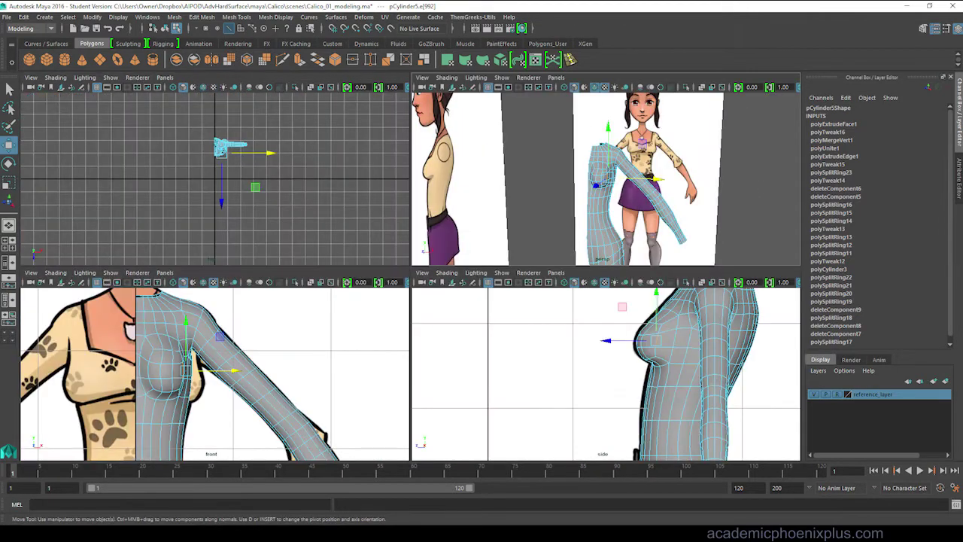
In the front view, push the chest edge outward with smoothing off
{"action": "key", "text": "space"}
{"action": "scroll", "coordinate": [361, 286], "scroll_direction": "up", "scroll_amount": 1}
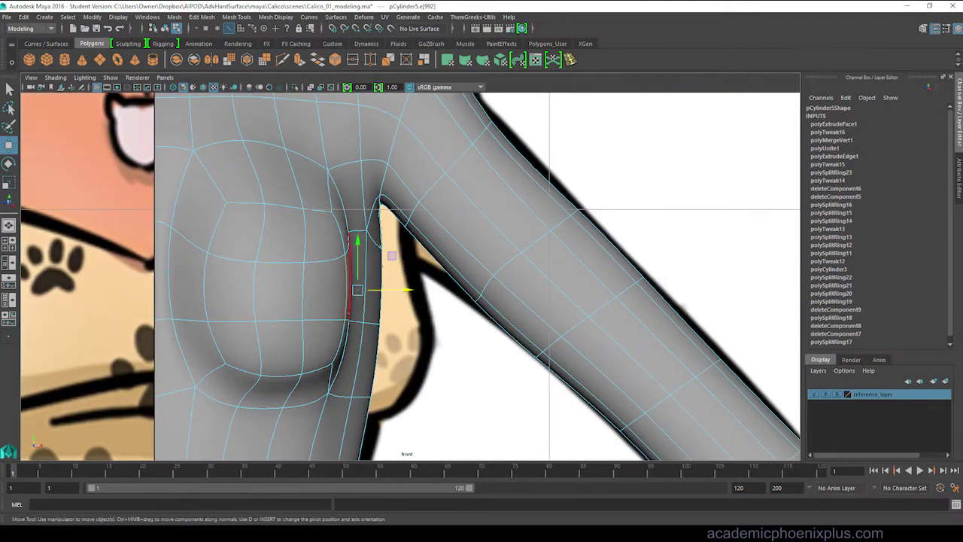
{"action": "left_click_drag", "start_coordinate": [393, 304], "coordinate": [421, 309]}
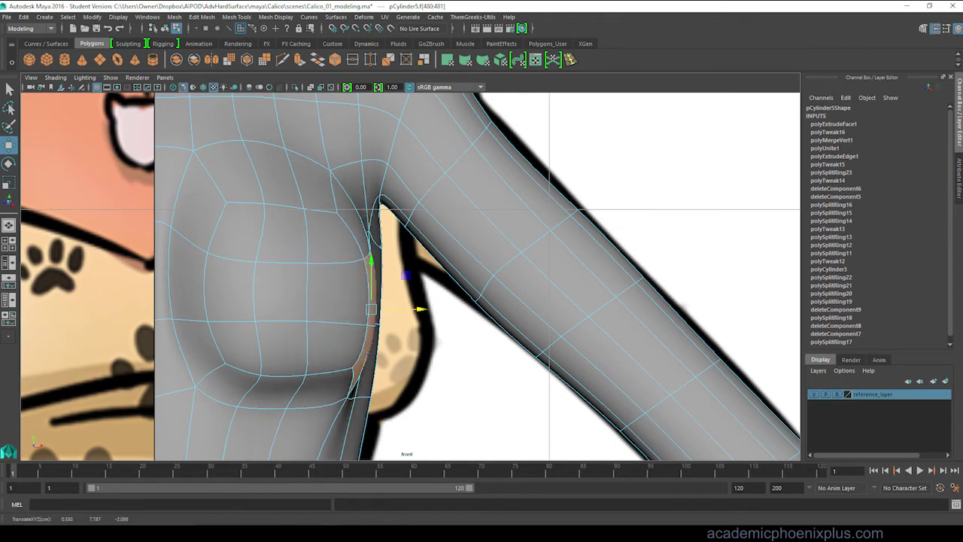
{"action": "key", "text": "1"}
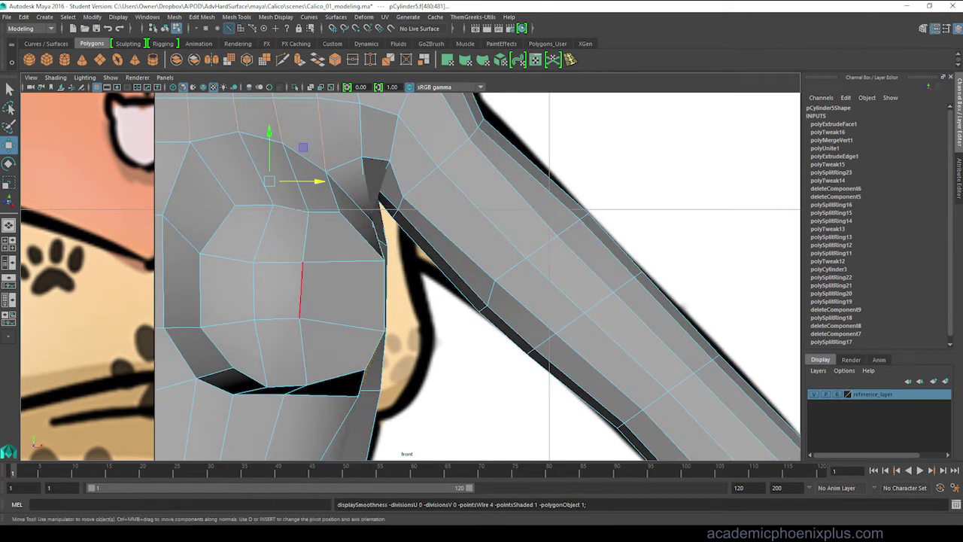
{"action": "left_click", "coordinate": [320, 350]}
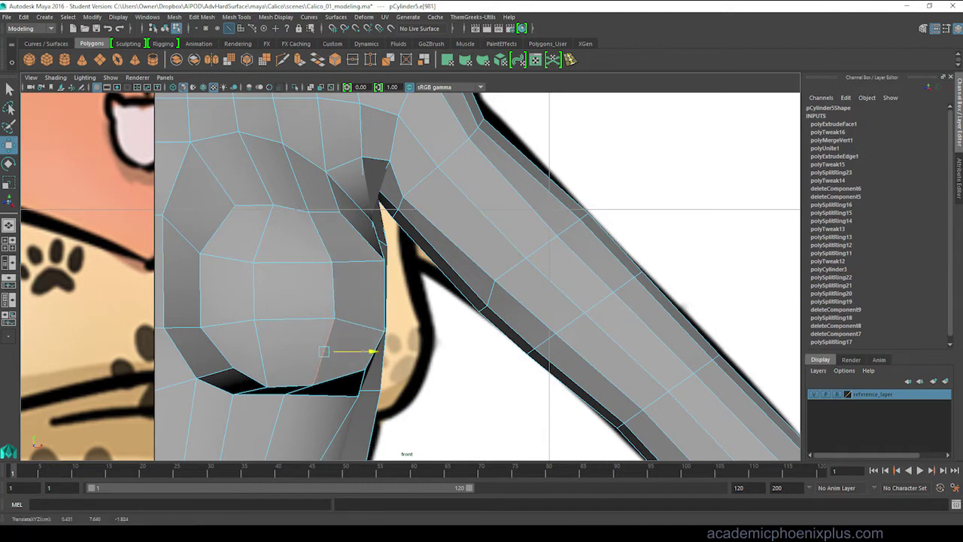
Nudge the lower chest vertex up-left and raise the armpit vertex slightly
{"action": "right_click_drag", "start_coordinate": [366, 244], "coordinate": [366, 226]}
{"action": "left_click", "coordinate": [385, 327]}
{"action": "left_click_drag", "start_coordinate": [358, 394], "coordinate": [351, 388]}
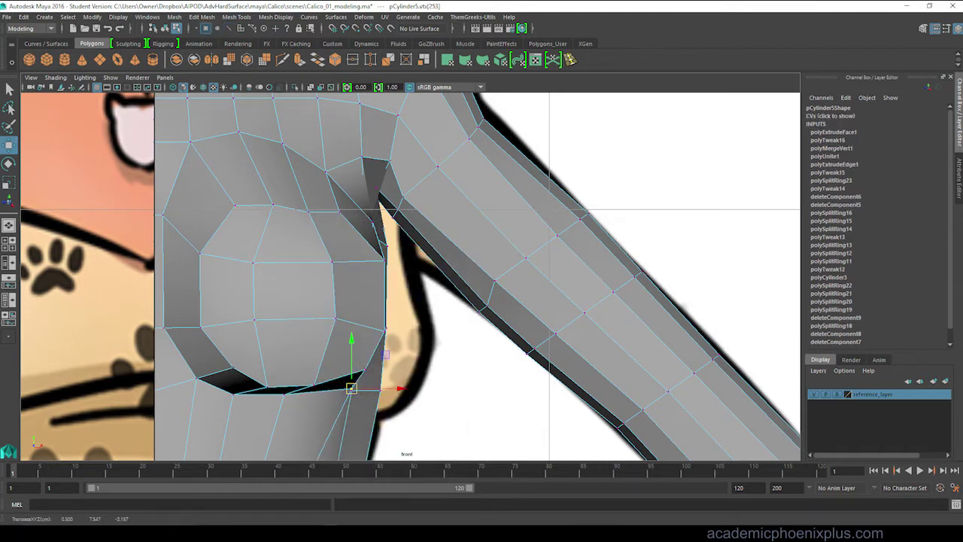
{"action": "left_click", "coordinate": [354, 225]}
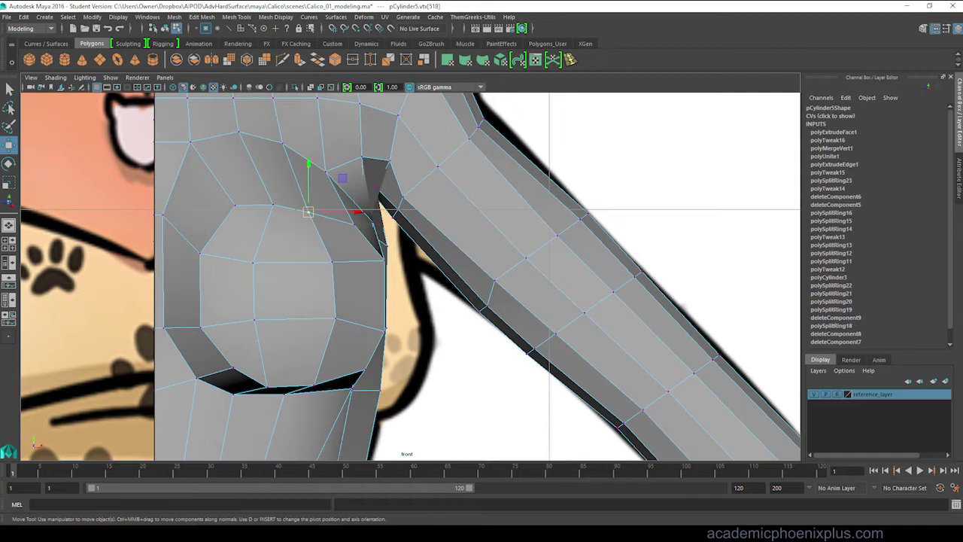
{"action": "left_click_drag", "start_coordinate": [308, 212], "coordinate": [309, 202]}
Tumble the low-poly perspective view to check the chest's side profile and underside
{"action": "scroll", "coordinate": [481, 271], "scroll_direction": "down", "scroll_amount": 3}
{"action": "key", "text": "space"}
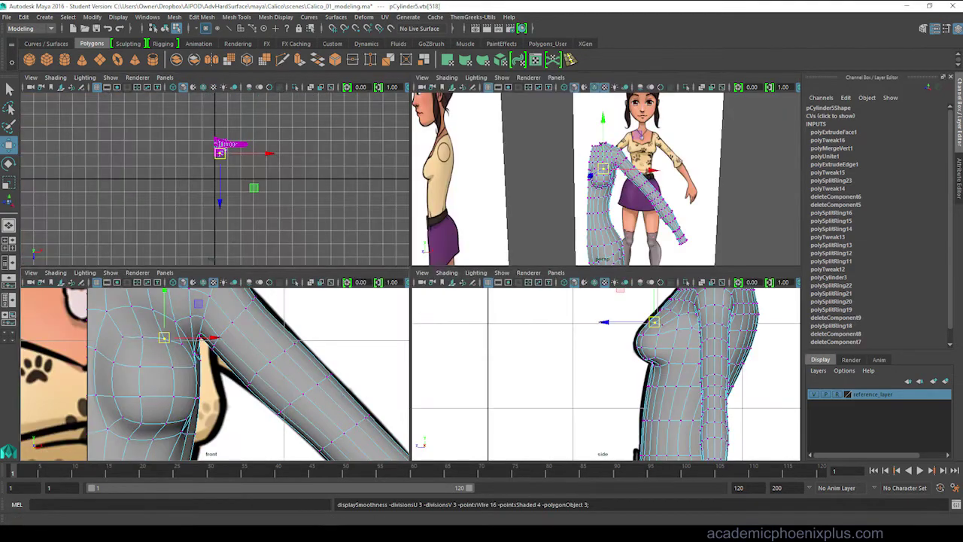
{"action": "key", "text": "space"}
{"action": "left_click_drag", "start_coordinate": [481, 271], "coordinate": [527, 270], "text": "alt"}
{"action": "left_click_drag", "start_coordinate": [410, 275], "coordinate": [481, 275], "text": "alt"}
{"action": "scroll", "coordinate": [410, 275], "scroll_direction": "up", "scroll_amount": 6}
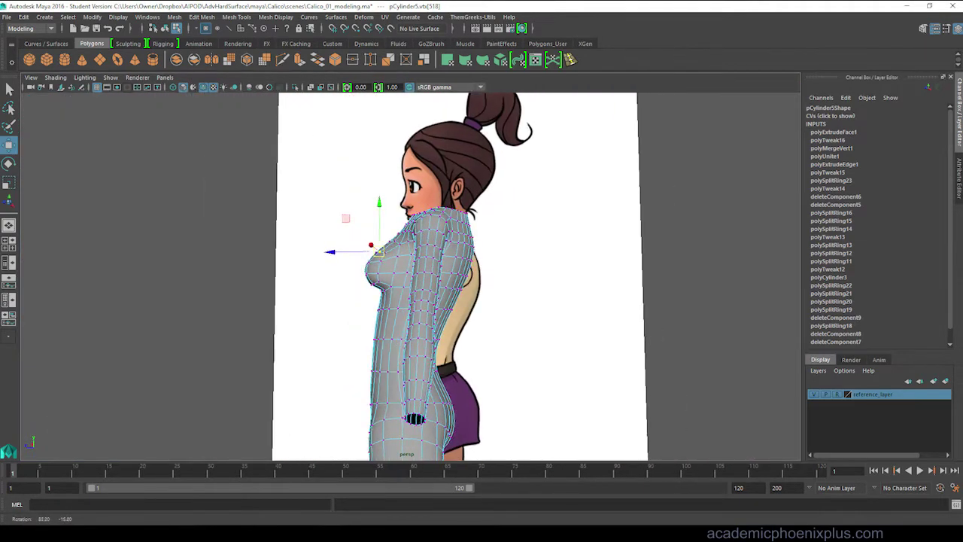
{"action": "key", "text": "1"}
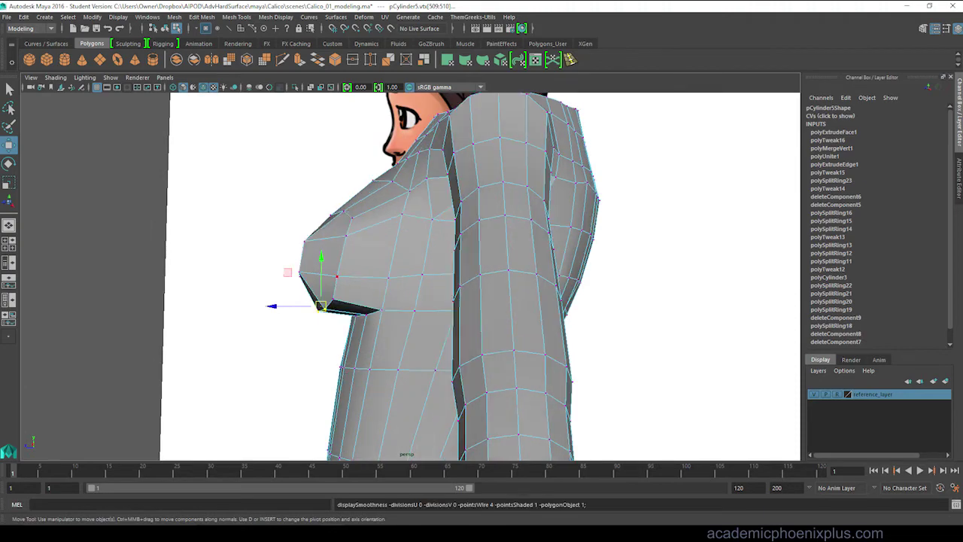
{"action": "left_click", "coordinate": [333, 301]}
{"action": "left_click", "coordinate": [299, 264]}
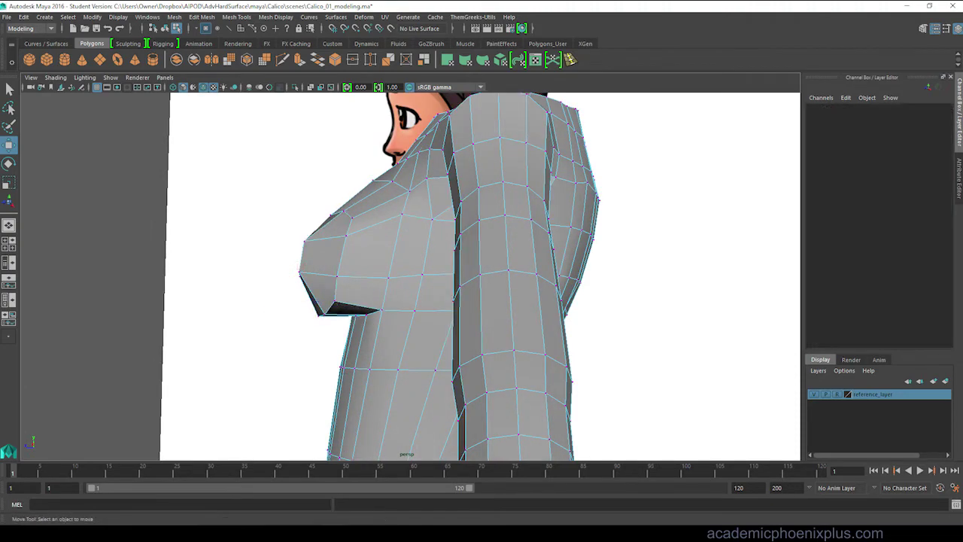
{"action": "left_click_drag", "start_coordinate": [300, 265], "coordinate": [422, 369], "text": "alt"}
{"action": "scroll", "coordinate": [410, 275], "scroll_direction": "down", "scroll_amount": 5}
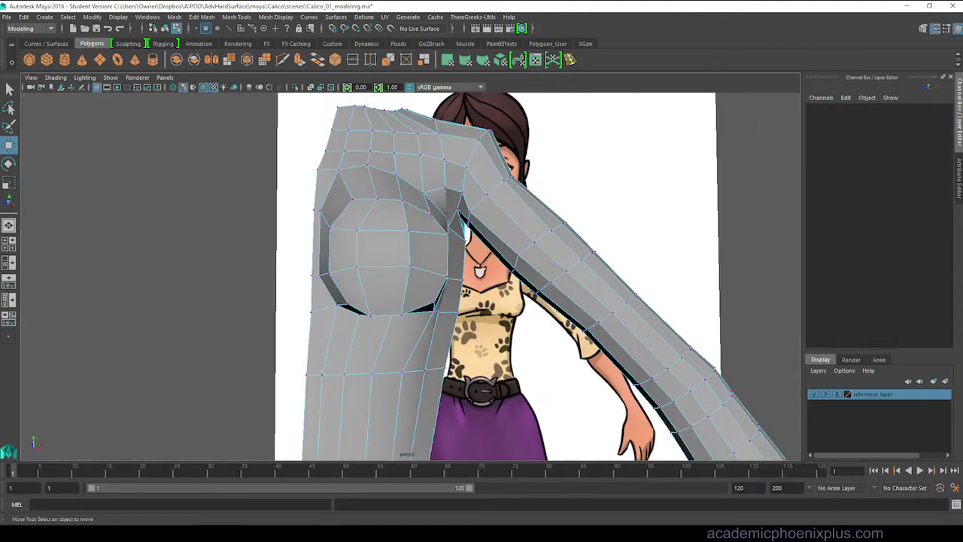
{"action": "key", "text": "space"}
{"action": "key", "text": "space"}
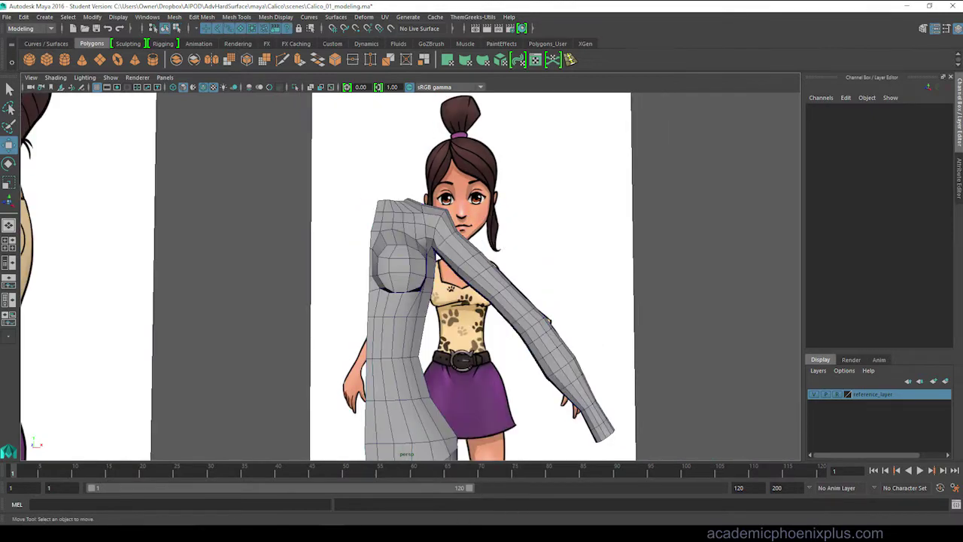
Check an upper chest vertex, then select the edges around the neck opening
{"action": "right_click_drag", "start_coordinate": [398, 249], "coordinate": [344, 254]}
{"action": "left_click", "coordinate": [388, 258]}
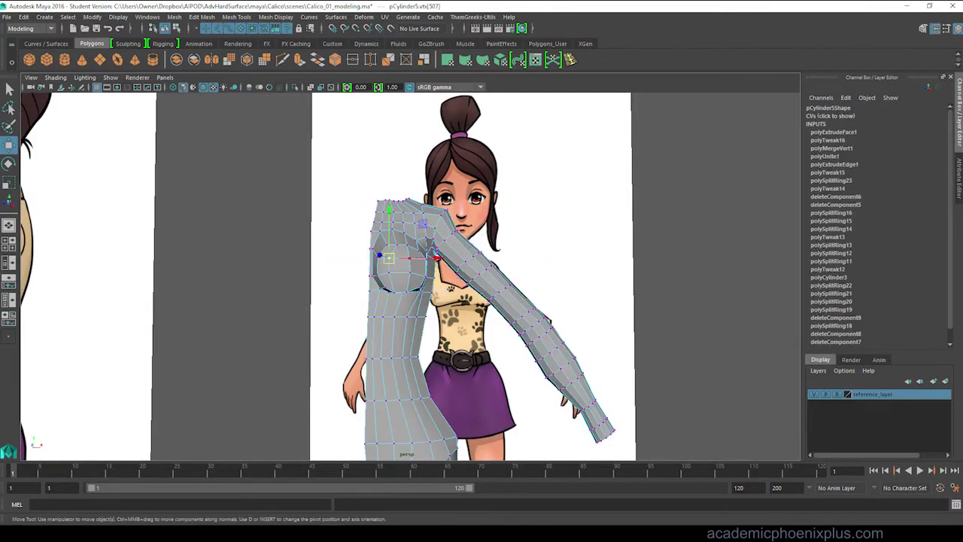
{"action": "left_click", "coordinate": [440, 258]}
{"action": "left_click_drag", "start_coordinate": [440, 258], "coordinate": [316, 267], "text": "alt"}
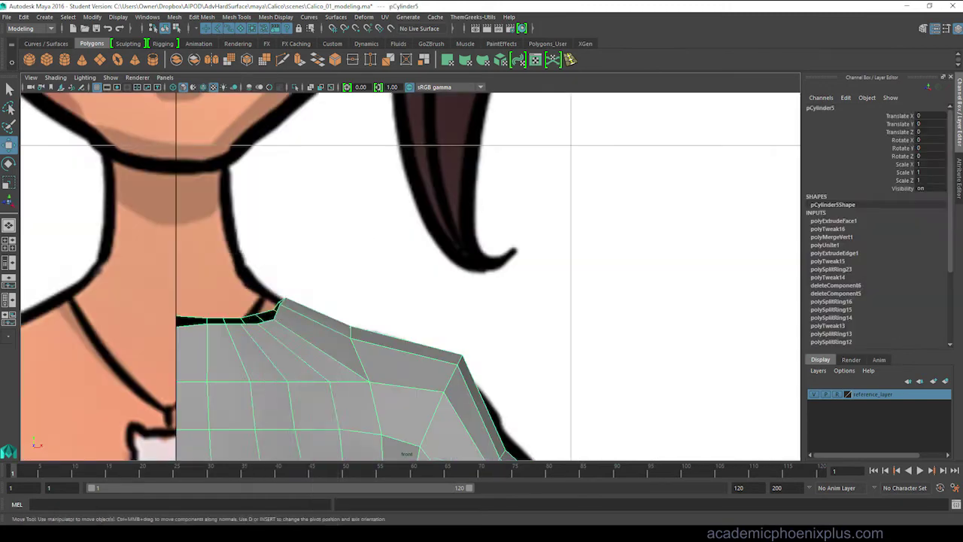
{"action": "left_click_drag", "start_coordinate": [153, 253], "coordinate": [297, 339]}
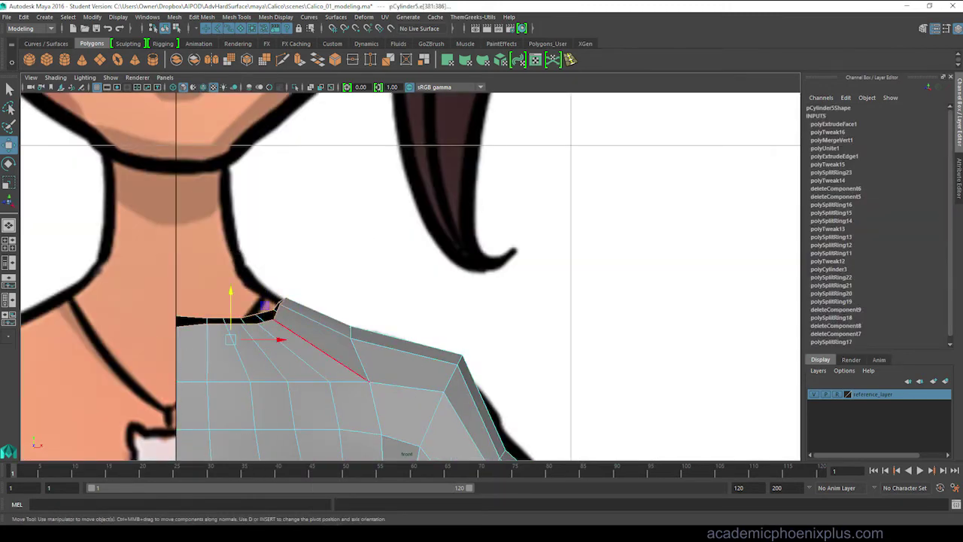
Extrude the neck opening edges upward and narrow the collar ring to X scale 0.758
{"action": "key", "text": "ctrl+e"}
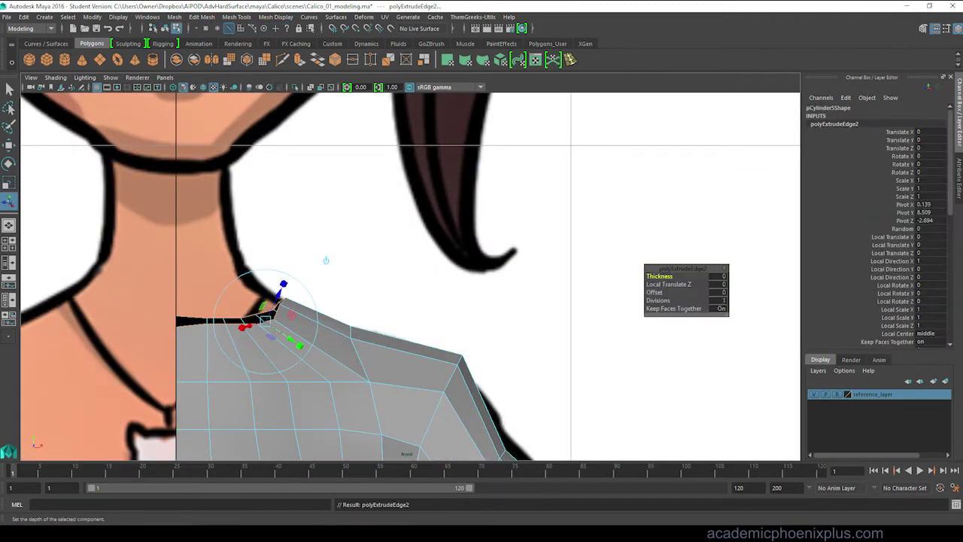
{"action": "left_click_drag", "start_coordinate": [230, 294], "coordinate": [231, 225]}
{"action": "left_click_drag", "start_coordinate": [276, 272], "coordinate": [250, 272]}
{"action": "key", "text": "w"}
{"action": "key", "text": "r"}
{"action": "key", "text": "w"}
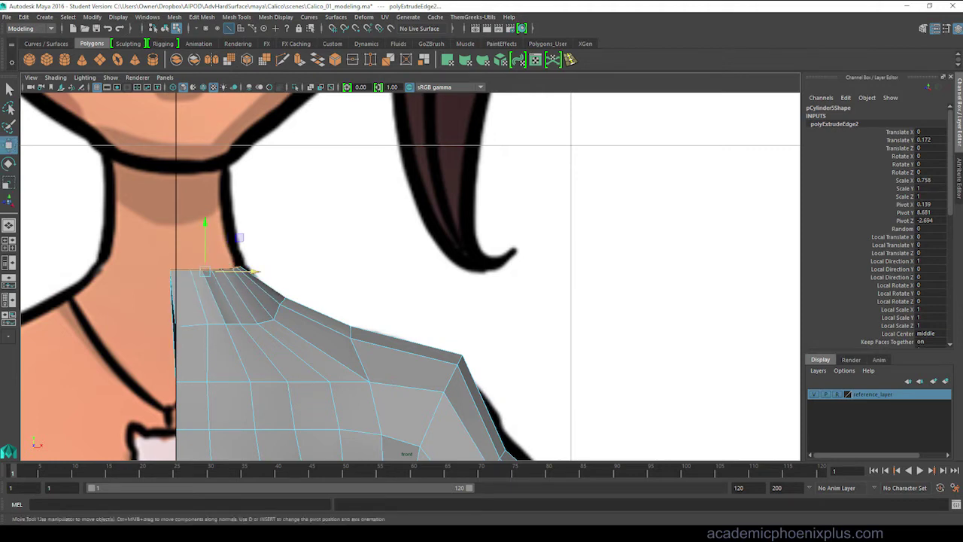
In the side view, scale the collar top in Z to flatten it front-to-back
{"action": "key", "text": "space"}
{"action": "key", "text": "space"}
{"action": "key", "text": "space"}
{"action": "key", "text": "space"}
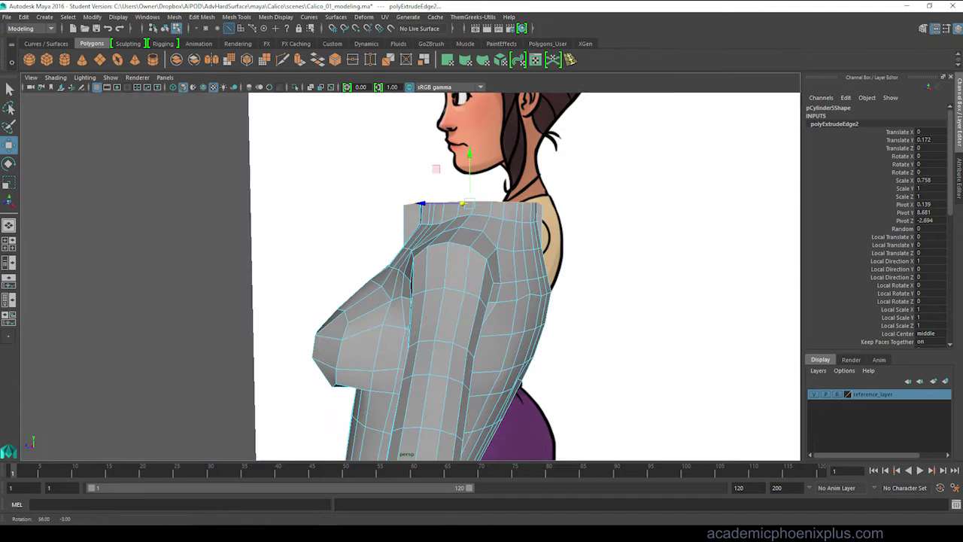
{"action": "scroll", "coordinate": [411, 275], "scroll_direction": "up", "scroll_amount": 5}
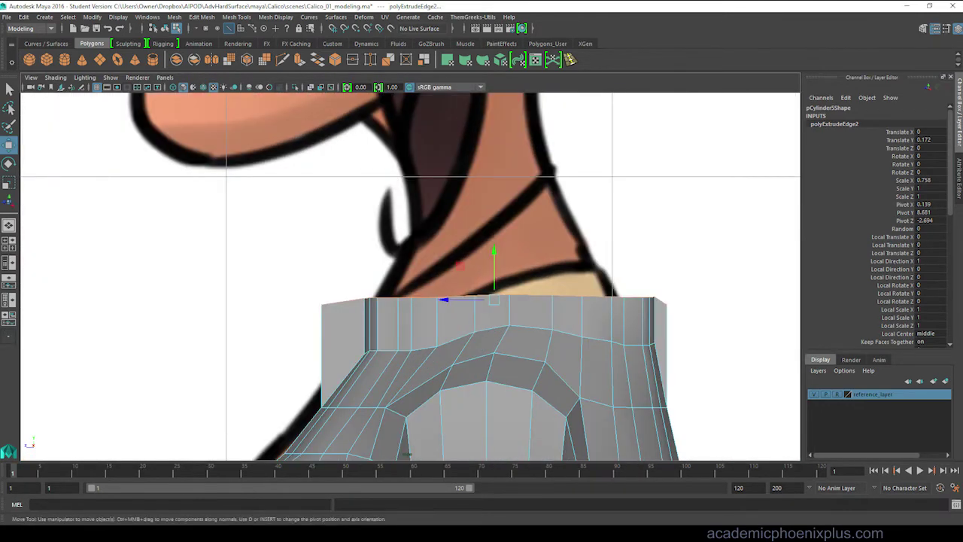
{"action": "key", "text": "r"}
{"action": "left_click_drag", "start_coordinate": [459, 300], "coordinate": [464, 299]}
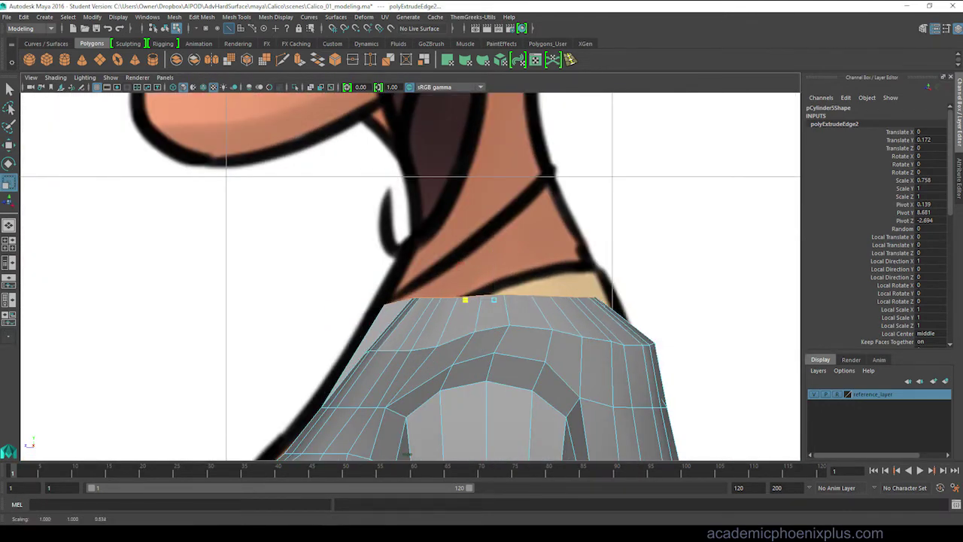
{"action": "scroll", "coordinate": [411, 276], "scroll_direction": "down", "scroll_amount": 5}
{"action": "key", "text": "space"}
{"action": "key", "text": "space"}
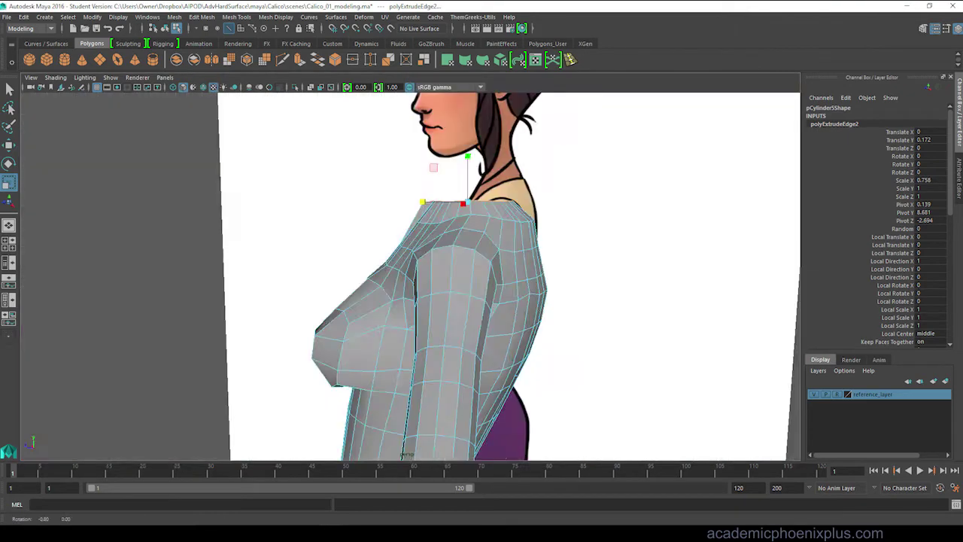
{"action": "left_click_drag", "start_coordinate": [451, 271], "coordinate": [316, 225], "text": "alt"}
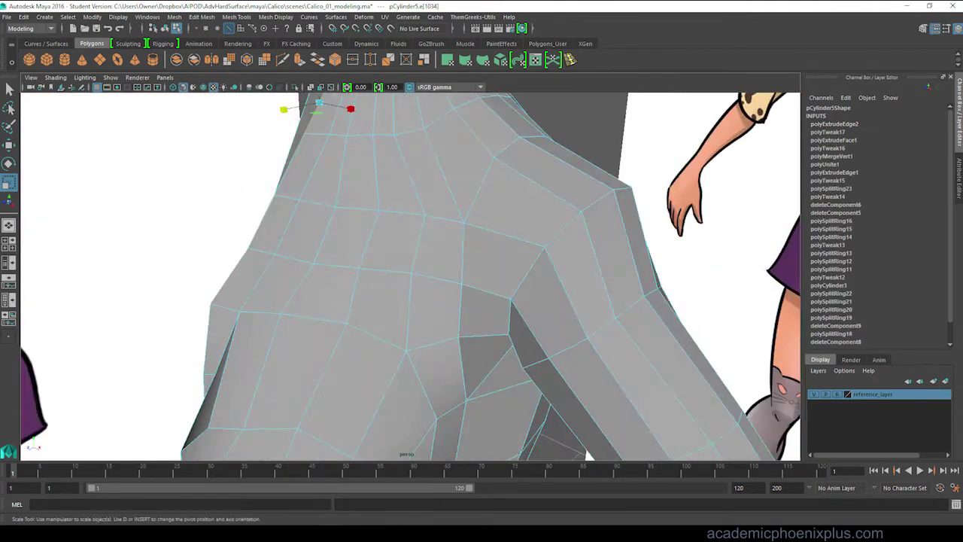
Inspect and pick faces on the collar's inside and outside against the references
{"action": "right_click_drag", "start_coordinate": [279, 217], "coordinate": [279, 243]}
{"action": "left_click", "coordinate": [298, 205]}
{"action": "left_click_drag", "start_coordinate": [333, 269], "coordinate": [461, 267], "text": "alt"}
{"action": "left_click", "coordinate": [140, 225]}
{"action": "left_click", "coordinate": [601, 188]}
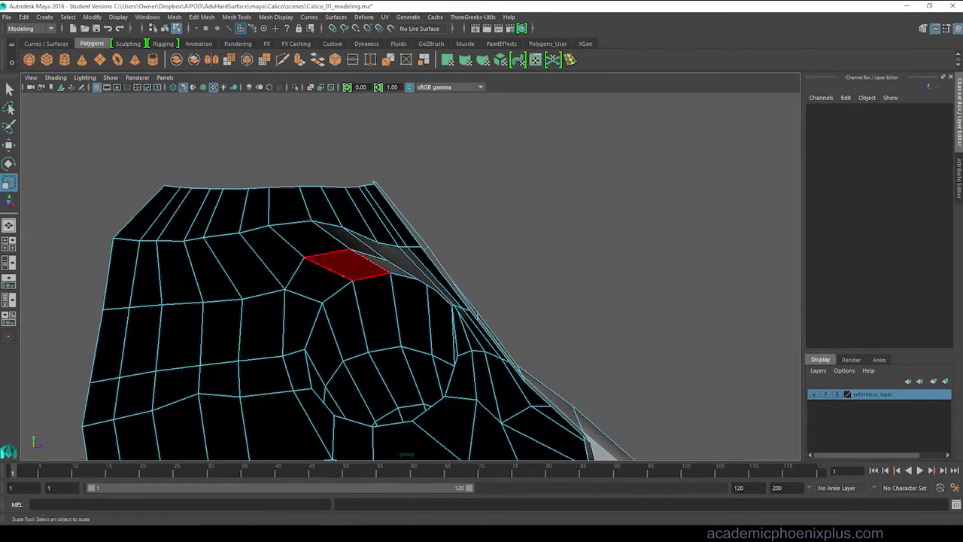
{"action": "left_click_drag", "start_coordinate": [333, 262], "coordinate": [526, 255], "text": "alt"}
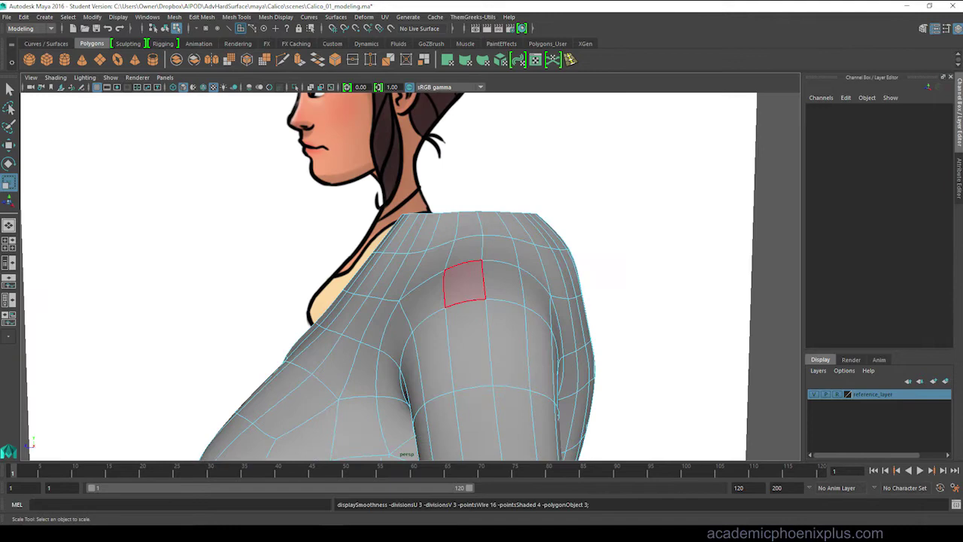
{"action": "scroll", "coordinate": [458, 290], "scroll_direction": "down", "scroll_amount": 5}
{"action": "left_click_drag", "start_coordinate": [458, 290], "coordinate": [760, 291], "text": "alt"}
{"action": "scroll", "coordinate": [632, 291], "scroll_direction": "up", "scroll_amount": 5}
{"action": "scroll", "coordinate": [722, 288], "scroll_direction": "up", "scroll_amount": 4}
Select a strip of faces around the collar and raise the collar edge slightly
{"action": "left_click", "coordinate": [345, 280]}
{"action": "left_click_drag", "start_coordinate": [345, 280], "coordinate": [316, 225], "text": "alt"}
{"action": "right_click", "coordinate": [287, 244]}
{"action": "left_click", "coordinate": [287, 271]}
{"action": "key", "text": "w"}
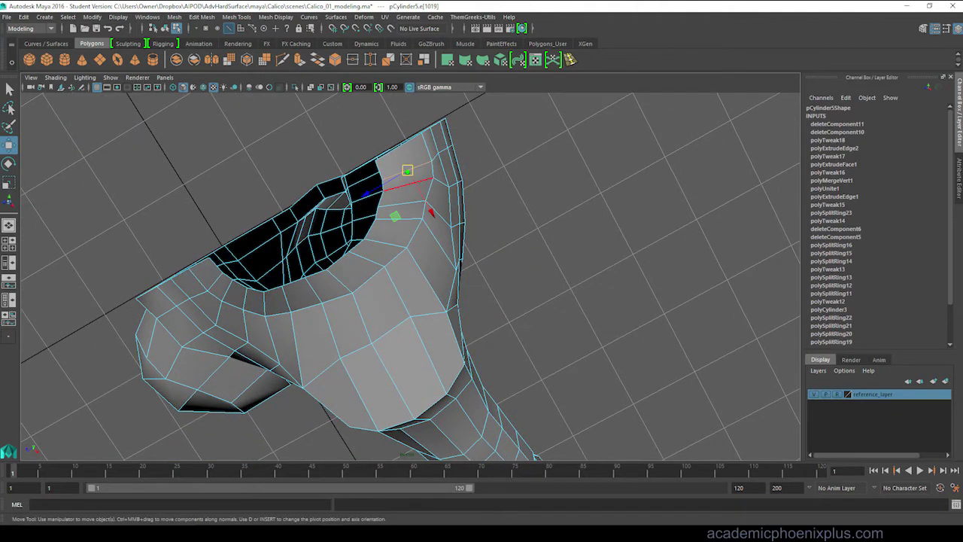
{"action": "left_click_drag", "start_coordinate": [407, 171], "coordinate": [333, 279]}
Extrude the neck edge ring upward and narrow it in the front view
{"action": "key", "text": "r"}
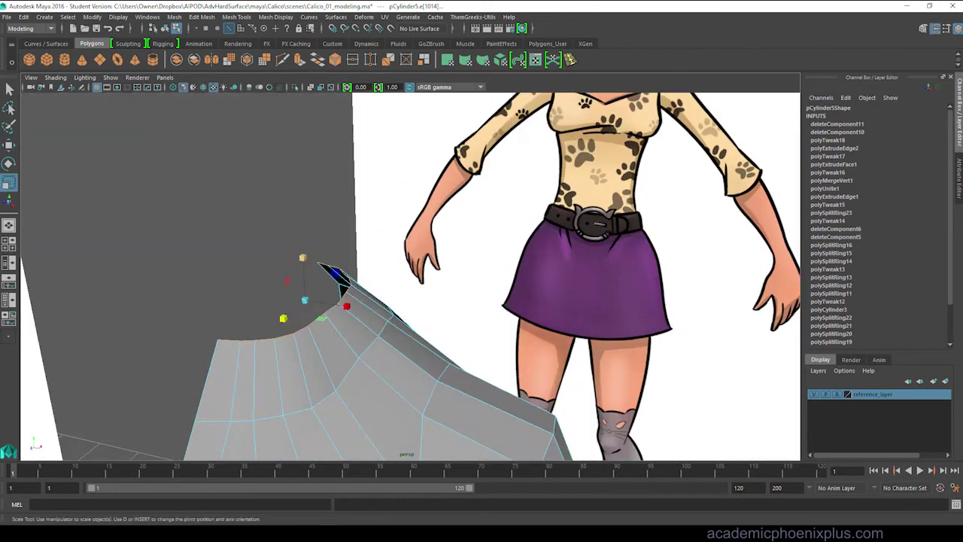
{"action": "key", "text": "space"}
{"action": "key", "text": "space"}
{"action": "middle_click_drag", "start_coordinate": [193, 258], "coordinate": [279, 279], "text": "alt"}
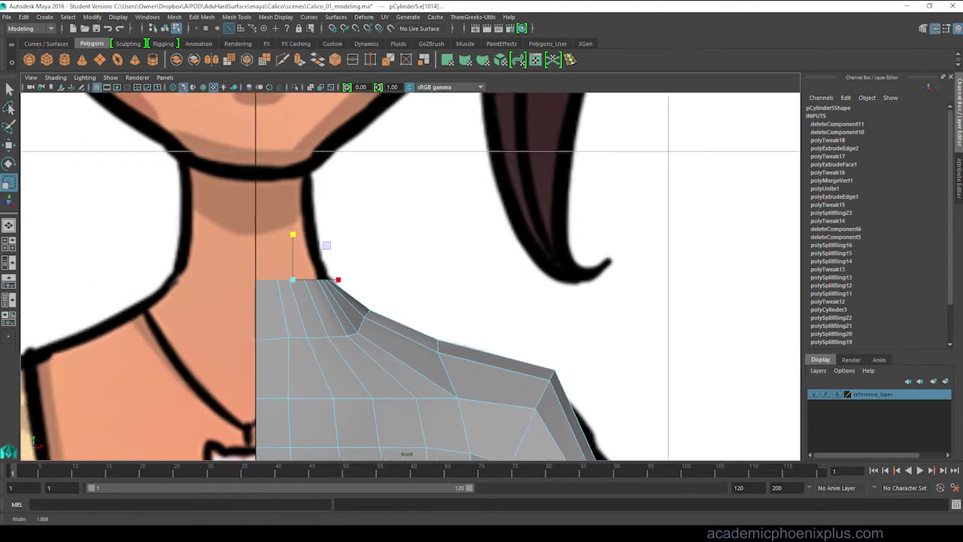
{"action": "scroll", "coordinate": [279, 280], "scroll_direction": "up", "scroll_amount": 3}
{"action": "key", "text": "ctrl+e"}
{"action": "left_click_drag", "start_coordinate": [279, 235], "coordinate": [319, 201]}
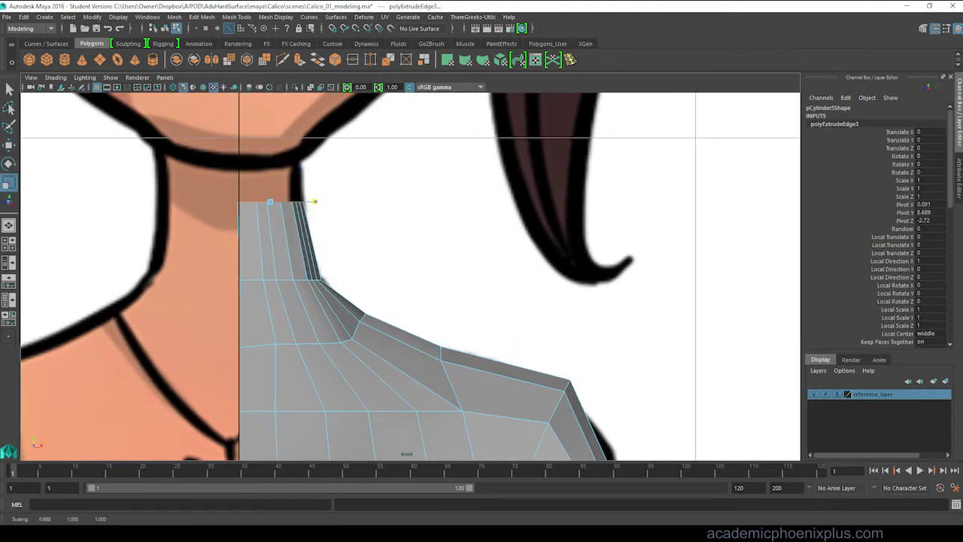
{"action": "key", "text": "w"}
{"action": "middle_click_drag", "start_coordinate": [320, 202], "coordinate": [331, 322], "text": "alt"}
Narrow the neck ring front-to-back in the side view
{"action": "key", "text": "space"}
{"action": "key", "text": "space"}
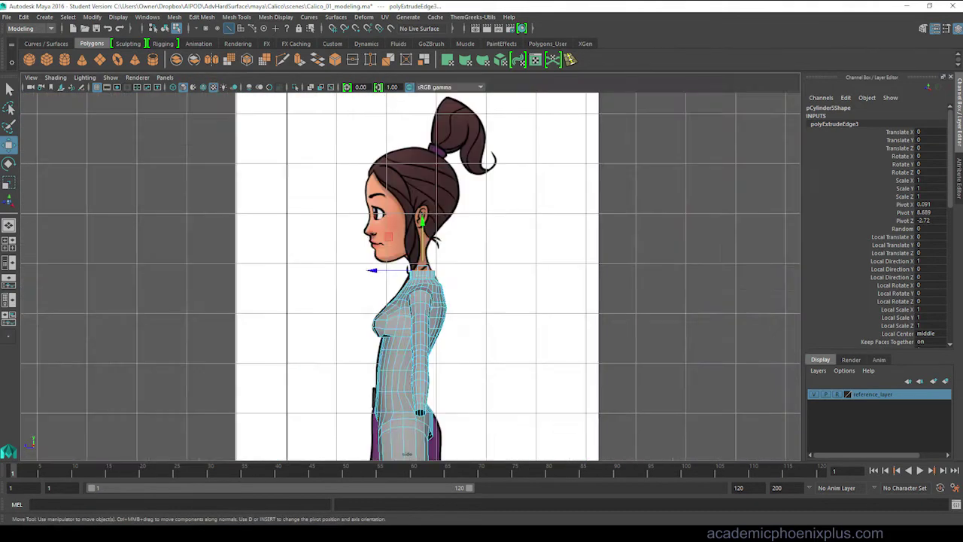
{"action": "scroll", "coordinate": [410, 270], "scroll_direction": "up", "scroll_amount": 6}
{"action": "key", "text": "r"}
{"action": "left_click_drag", "start_coordinate": [430, 243], "coordinate": [423, 244]}
{"action": "middle_click_drag", "start_coordinate": [499, 182], "coordinate": [477, 180], "text": "alt"}
Extrude a new ring at the neck top and lower it just below the chin
{"action": "key", "text": "ctrl+e"}
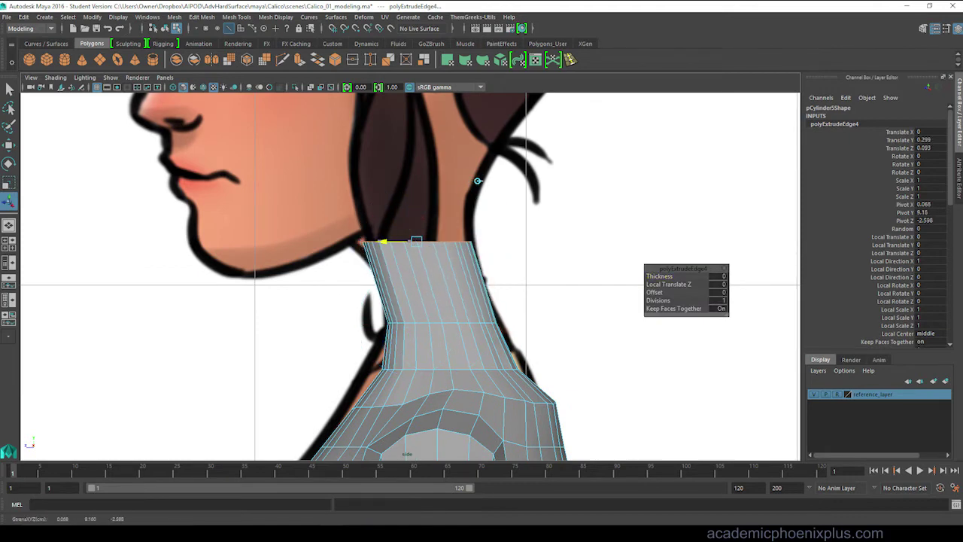
{"action": "key", "text": "space"}
{"action": "key", "text": "space"}
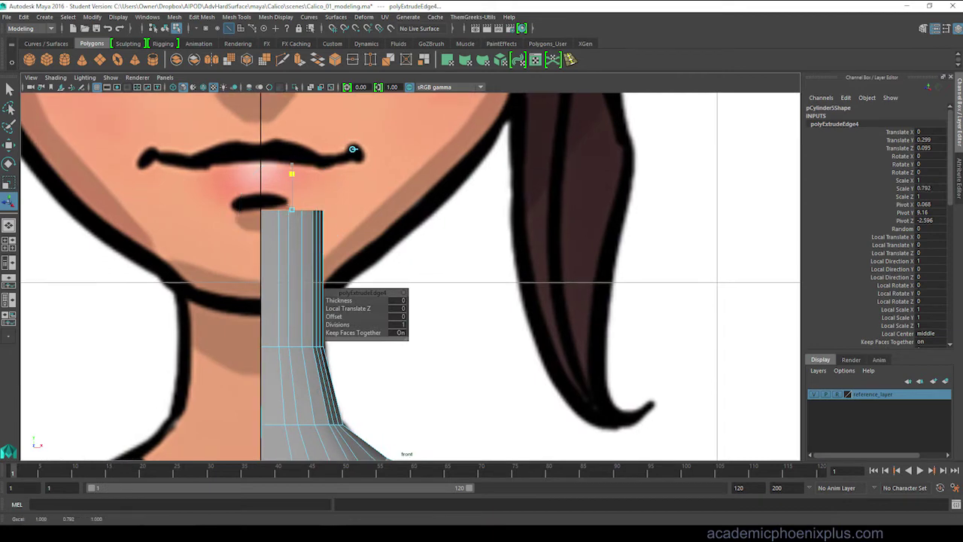
{"action": "middle_click_drag", "start_coordinate": [353, 149], "coordinate": [352, 167]}
{"action": "key", "text": "space"}
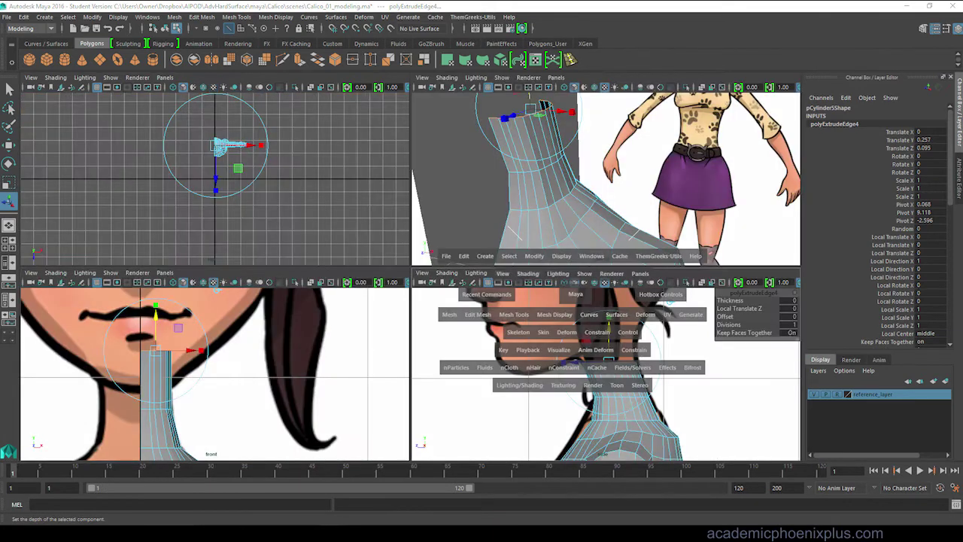
{"action": "key", "text": "space"}
Return to the perspective view and reselect the body mesh pCylinder5
{"action": "key", "text": "F8"}
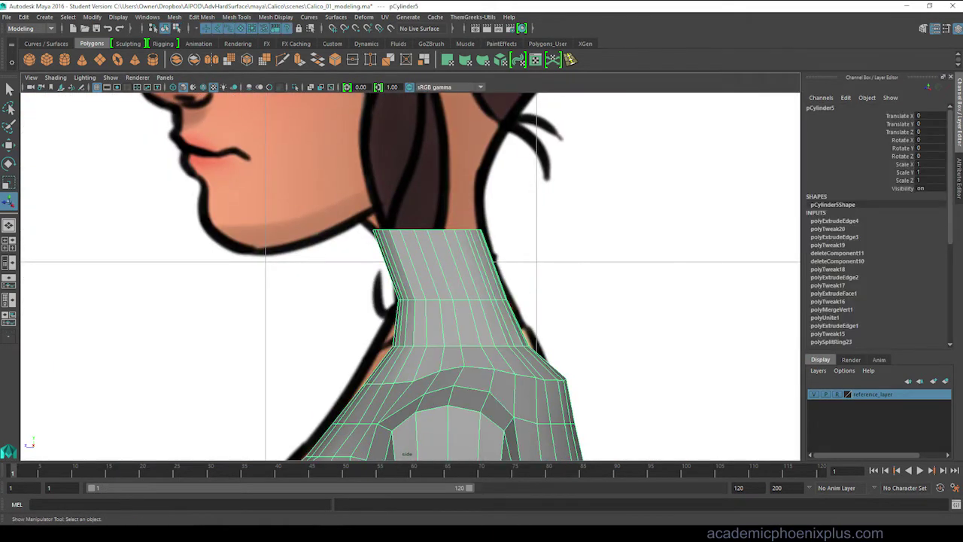
{"action": "key", "text": "space"}
{"action": "mouse_move", "coordinate": [594, 256]}
{"action": "left_mouse_down", "text": "alt"}
{"action": "mouse_move", "coordinate": [391, 263]}
{"action": "mouse_move", "coordinate": [391, 188]}
{"action": "mouse_move", "coordinate": [391, 263]}
{"action": "mouse_move", "coordinate": [466, 226]}
{"action": "left_mouse_up", "text": "alt"}
{"action": "scroll", "coordinate": [391, 263], "scroll_direction": "down", "scroll_amount": 3}
{"action": "scroll", "coordinate": [391, 263], "scroll_direction": "down", "scroll_amount": 2}
{"action": "left_click", "coordinate": [440, 150]}
{"action": "scroll", "coordinate": [440, 225], "scroll_direction": "up", "scroll_amount": 4}
{"action": "scroll", "coordinate": [410, 271], "scroll_direction": "down", "scroll_amount": 2}
Select the vertex ring at the ankle and frame it
{"action": "key", "text": "space"}
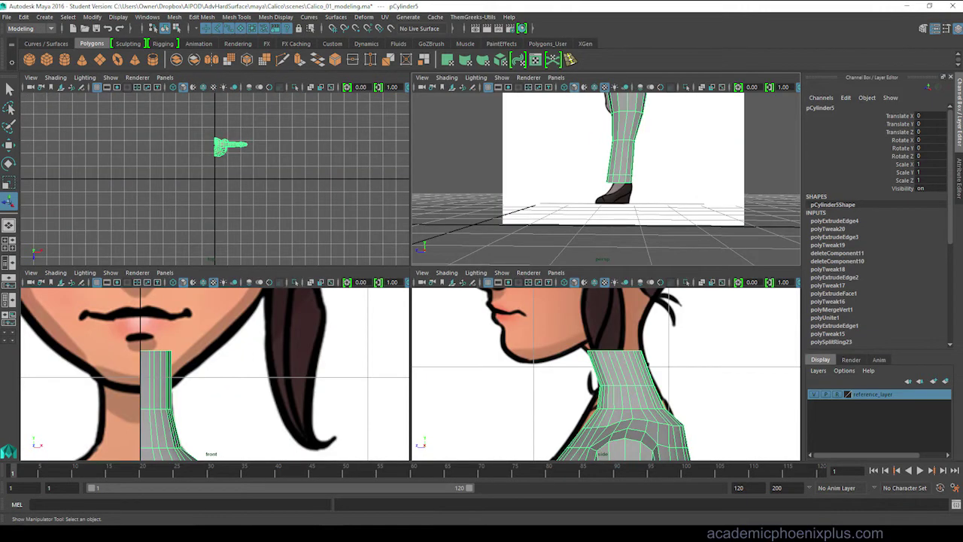
{"action": "right_click_drag", "start_coordinate": [613, 184], "coordinate": [564, 173]}
{"action": "left_click_drag", "start_coordinate": [594, 169], "coordinate": [643, 188]}
{"action": "key", "text": "shift+f"}
{"action": "scroll", "coordinate": [215, 373], "scroll_direction": "down", "scroll_amount": 3}
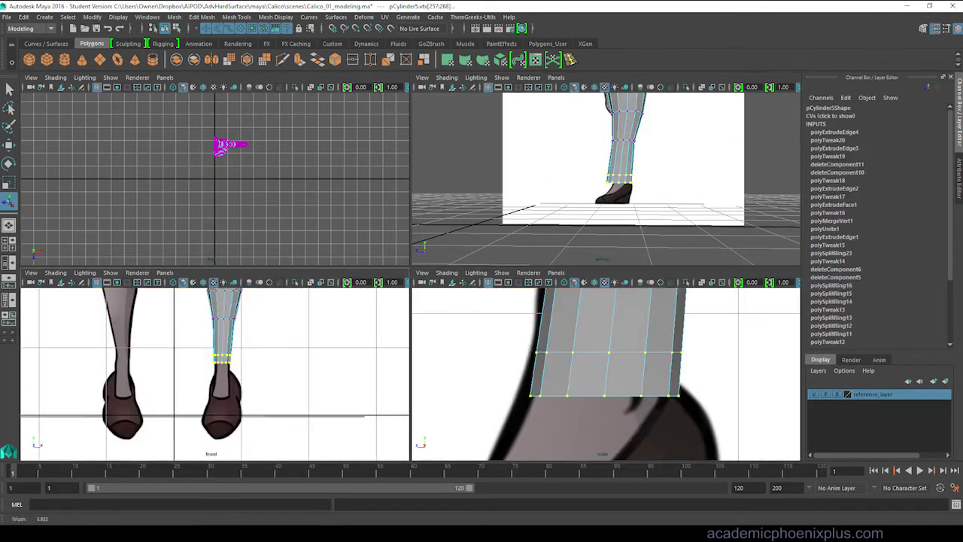
Extrude the ankle ring down twice, widening each new ring sideways
{"action": "right_click_drag", "start_coordinate": [628, 271], "coordinate": [635, 230], "text": "shift"}
{"action": "key", "text": "space"}
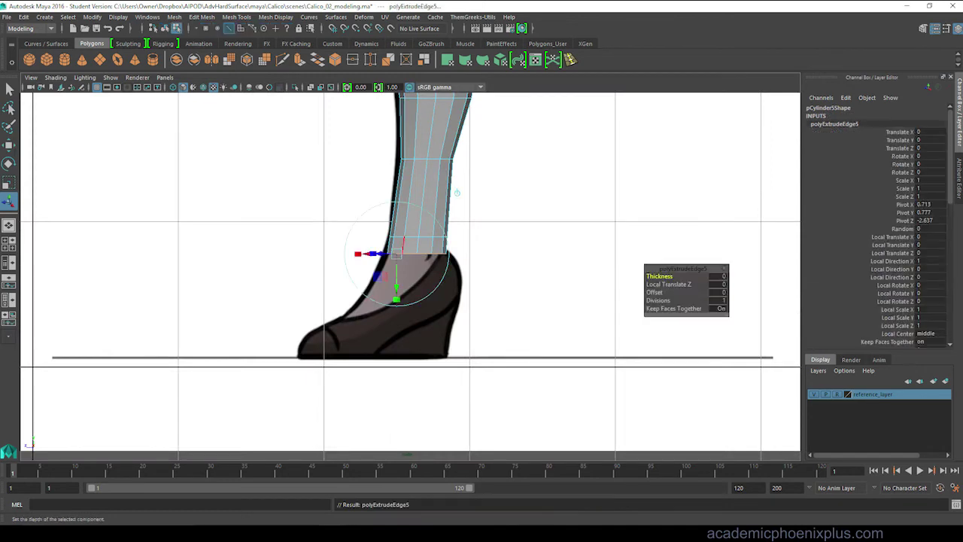
{"action": "left_click", "coordinate": [457, 192]}
{"action": "middle_click_drag", "start_coordinate": [477, 193], "coordinate": [477, 216]}
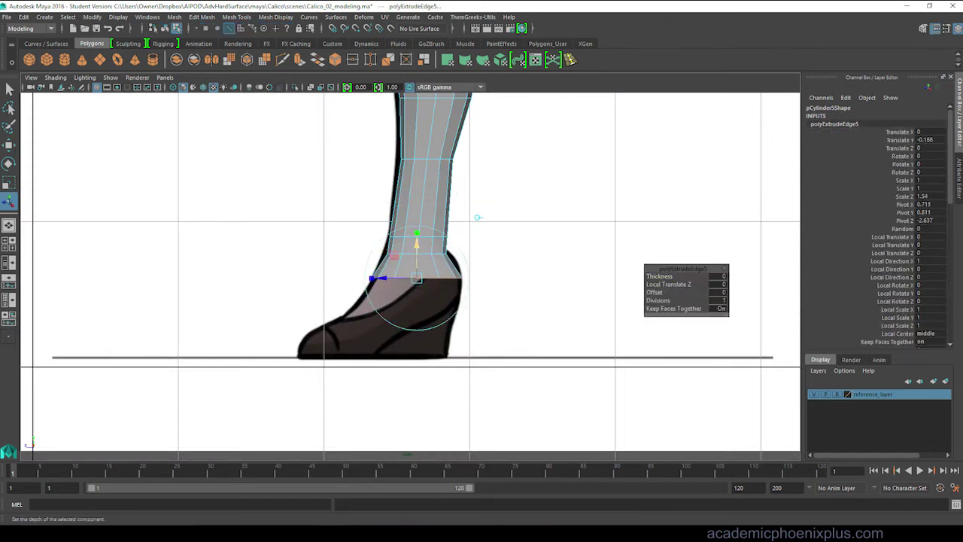
{"action": "key", "text": "space"}
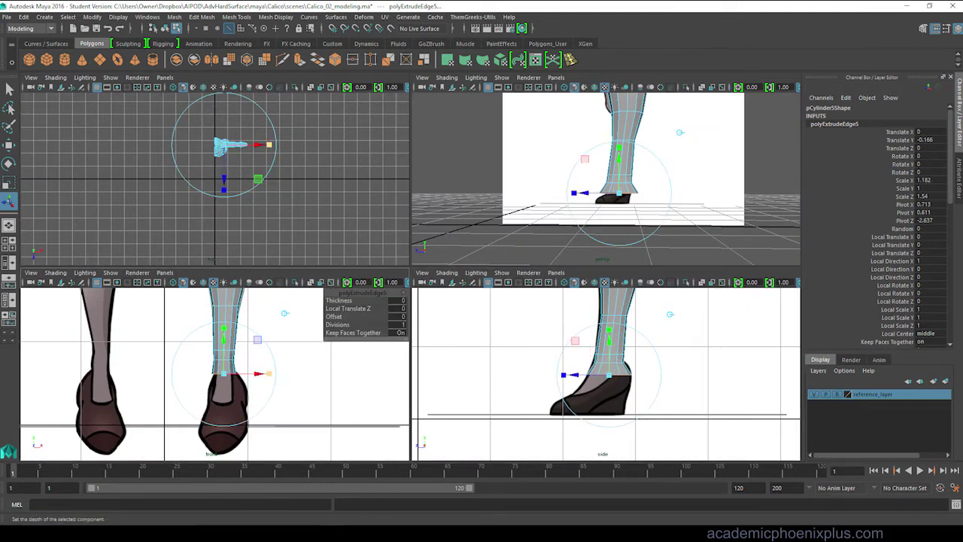
{"action": "left_click_drag", "start_coordinate": [268, 373], "coordinate": [271, 373]}
{"action": "key", "text": "ctrl+e"}
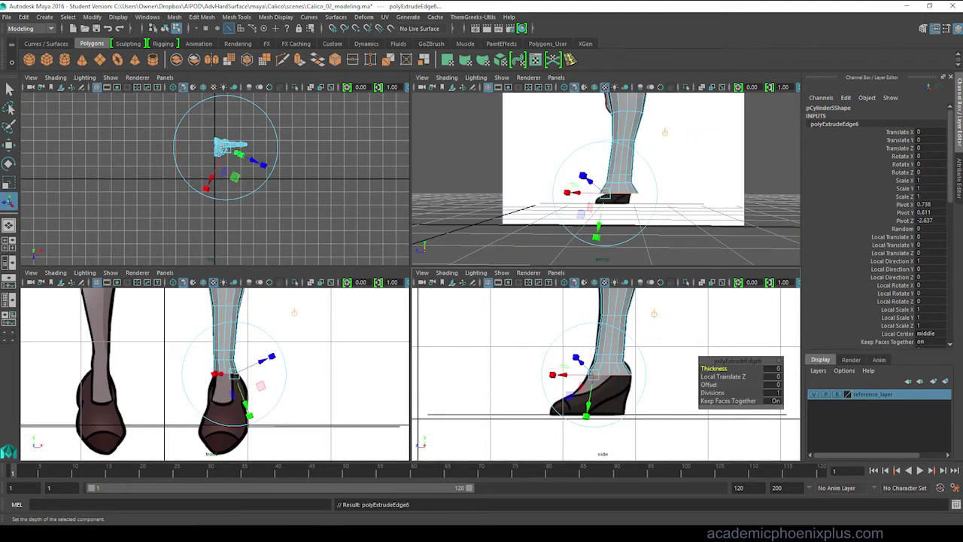
{"action": "middle_click_drag", "start_coordinate": [677, 361], "coordinate": [684, 361]}
{"action": "key", "text": "r"}
{"action": "left_click_drag", "start_coordinate": [271, 389], "coordinate": [289, 389]}
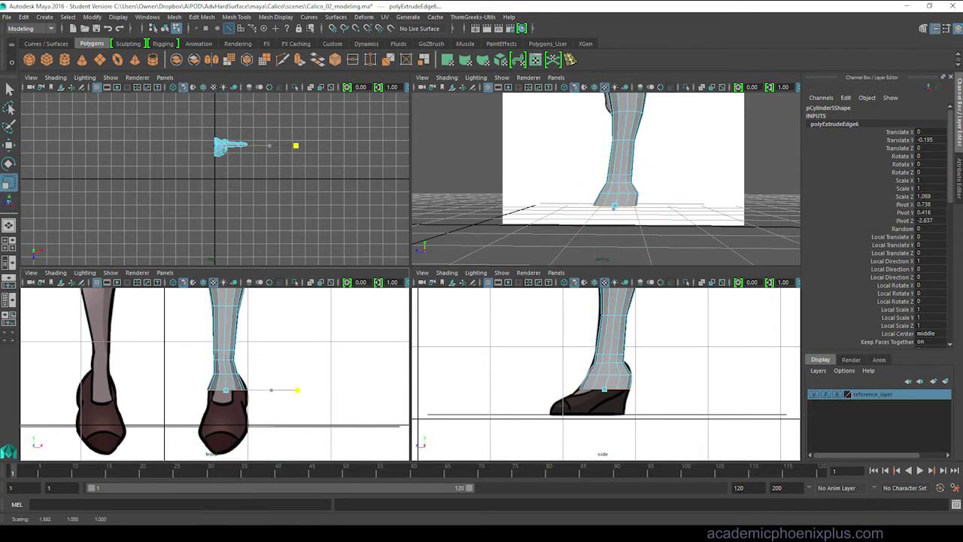
Extrude a third ring down to the floor, slide it forward and widen it
{"action": "key", "text": "ctrl+e"}
{"action": "middle_click_drag", "start_coordinate": [676, 361], "coordinate": [677, 376]}
{"action": "left_click_drag", "start_coordinate": [594, 410], "coordinate": [585, 410]}
{"action": "left_click_drag", "start_coordinate": [270, 418], "coordinate": [283, 418]}
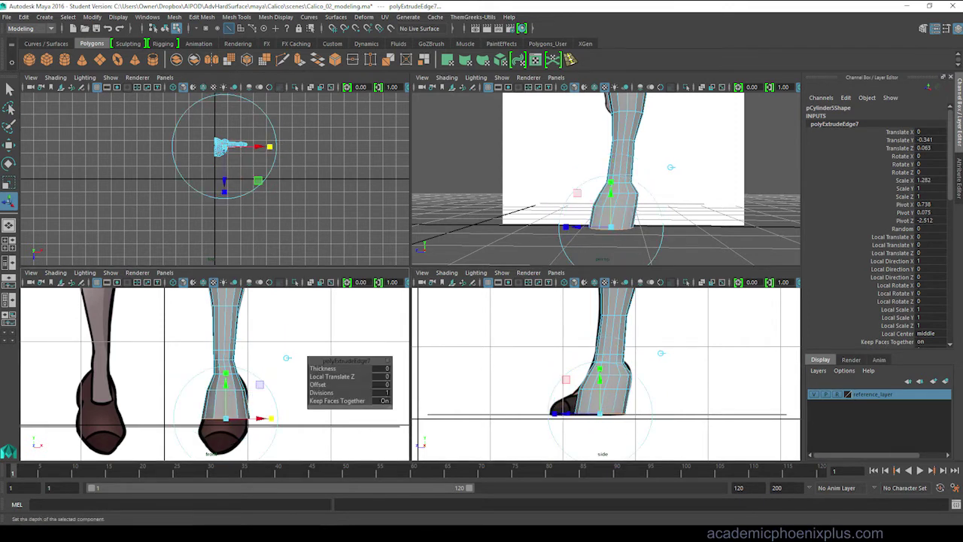
{"action": "key", "text": "space"}
{"action": "right_click", "coordinate": [344, 273]}
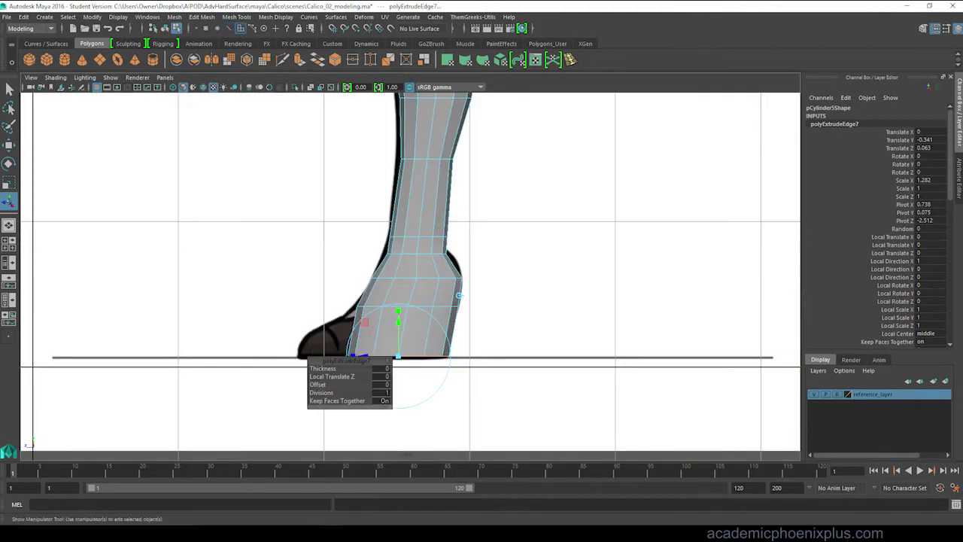
Extrude the front foot face twice, pushing it forward and lower, and flatten the toe
{"action": "key", "text": "ctrl+e"}
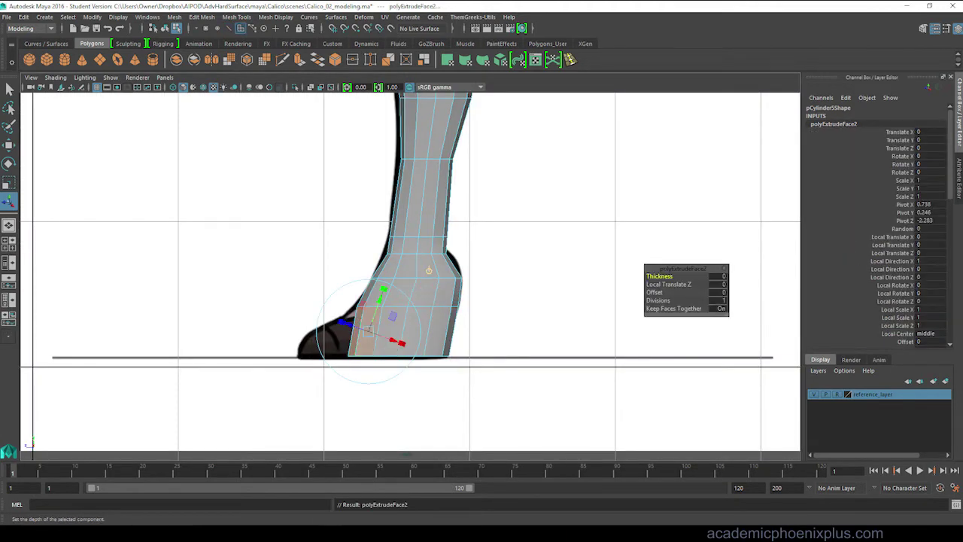
{"action": "left_click_drag", "start_coordinate": [370, 331], "coordinate": [336, 331]}
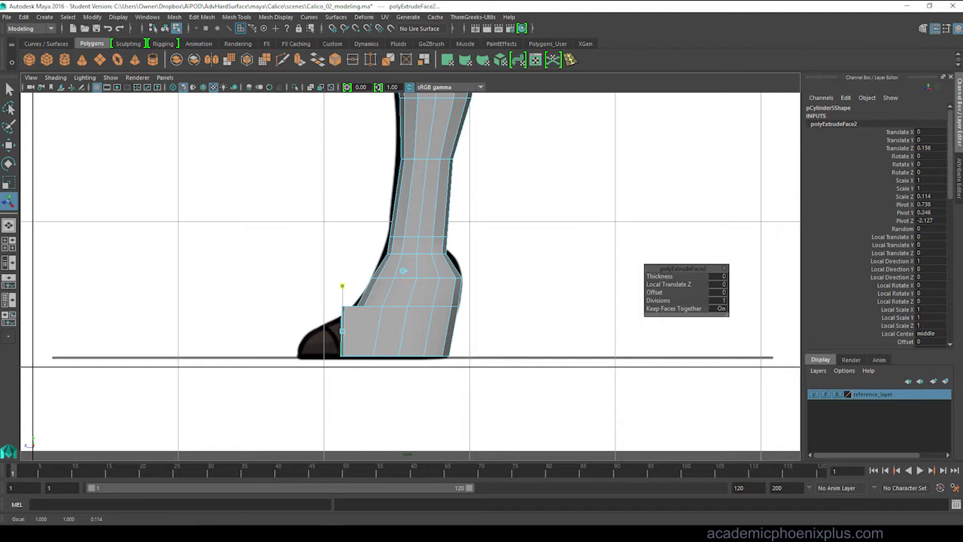
{"action": "left_click_drag", "start_coordinate": [343, 287], "coordinate": [343, 292]}
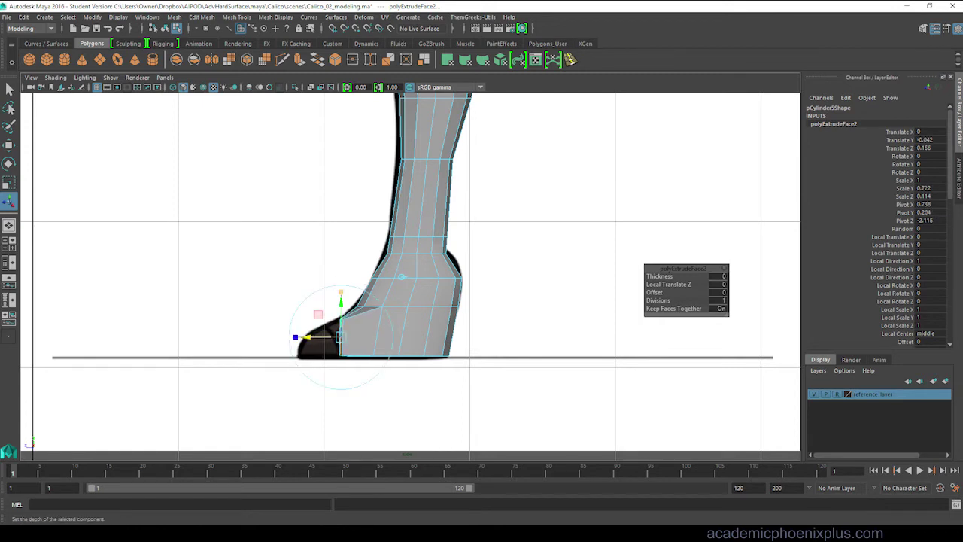
{"action": "key", "text": "ctrl+e"}
{"action": "left_click_drag", "start_coordinate": [306, 336], "coordinate": [280, 336]}
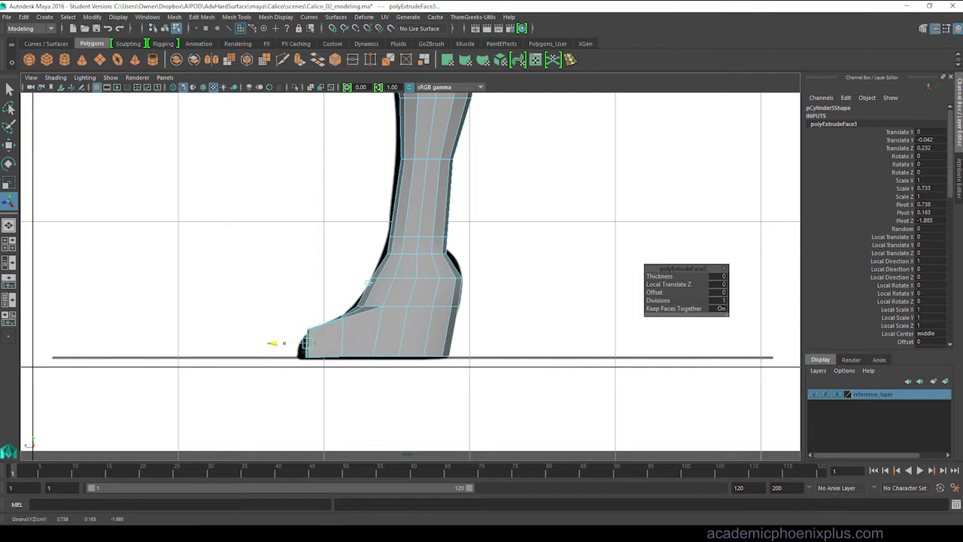
{"action": "key", "text": "r"}
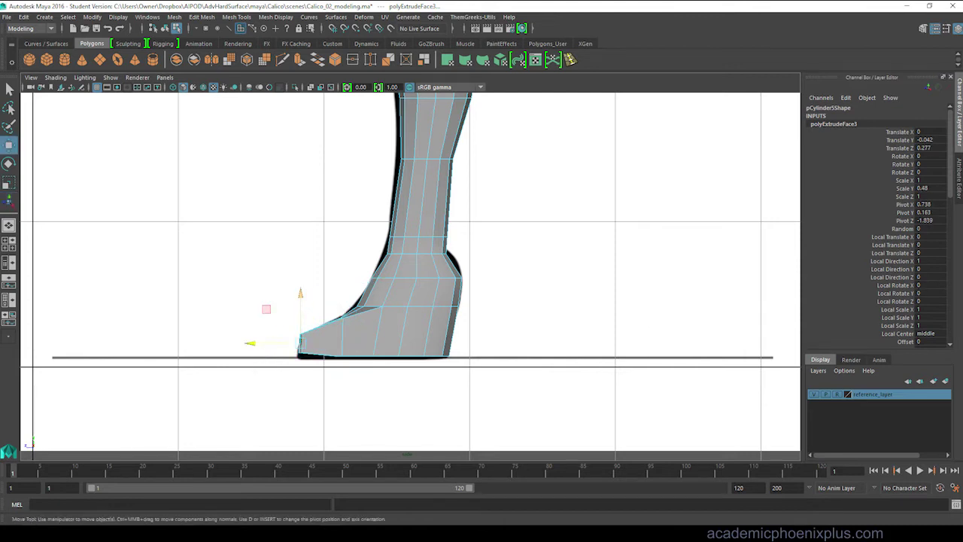
{"action": "left_click_drag", "start_coordinate": [299, 307], "coordinate": [299, 301]}
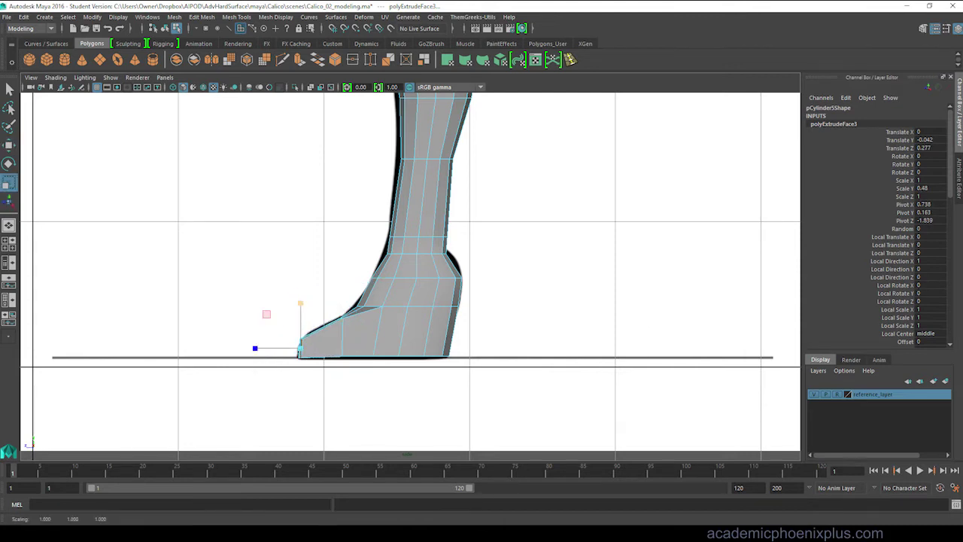
{"action": "key", "text": "w"}
Orbit around the foot in perspective and select a face at the toe tip
{"action": "key", "text": "space"}
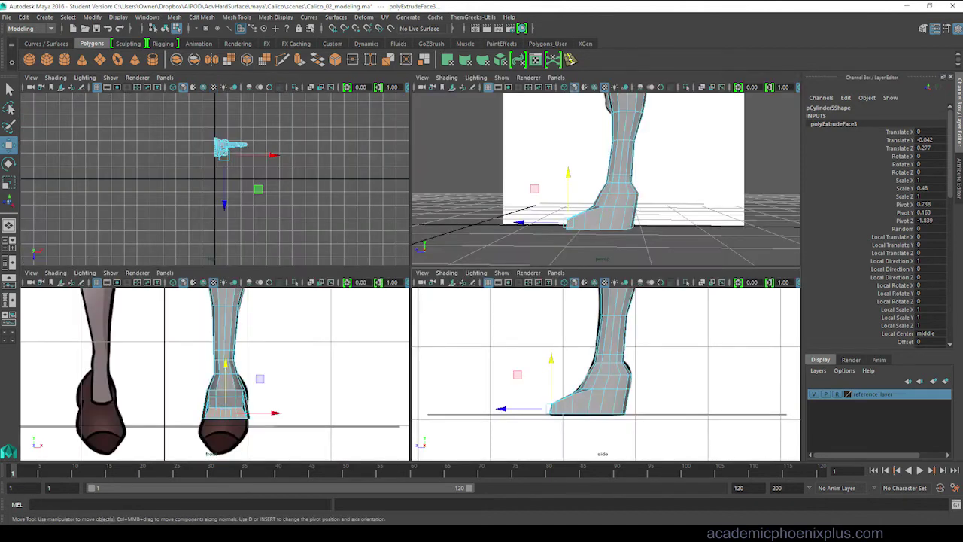
{"action": "key", "text": "r"}
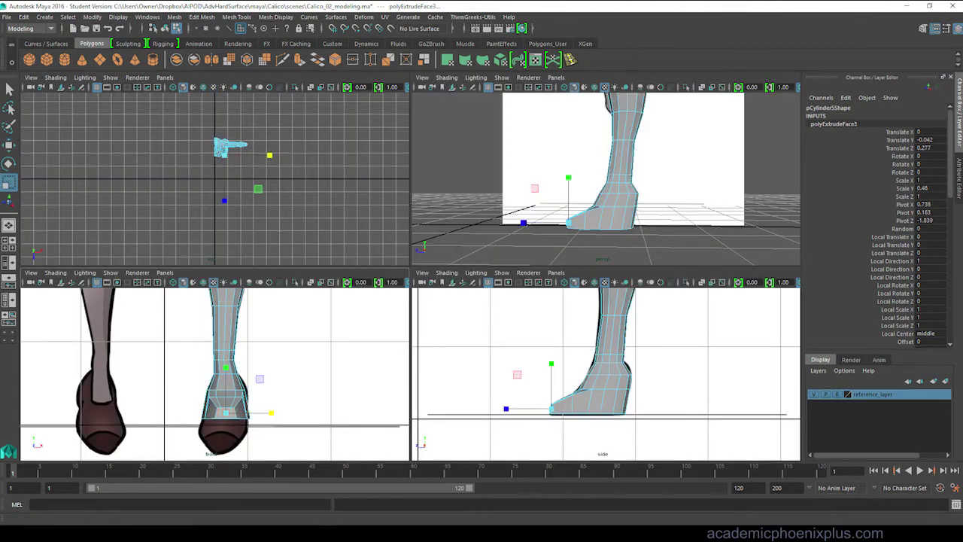
{"action": "left_click_drag", "start_coordinate": [602, 173], "coordinate": [635, 165], "text": "alt"}
{"action": "key", "text": "space"}
{"action": "key", "text": "space"}
{"action": "scroll", "coordinate": [216, 374], "scroll_direction": "down", "scroll_amount": 3}
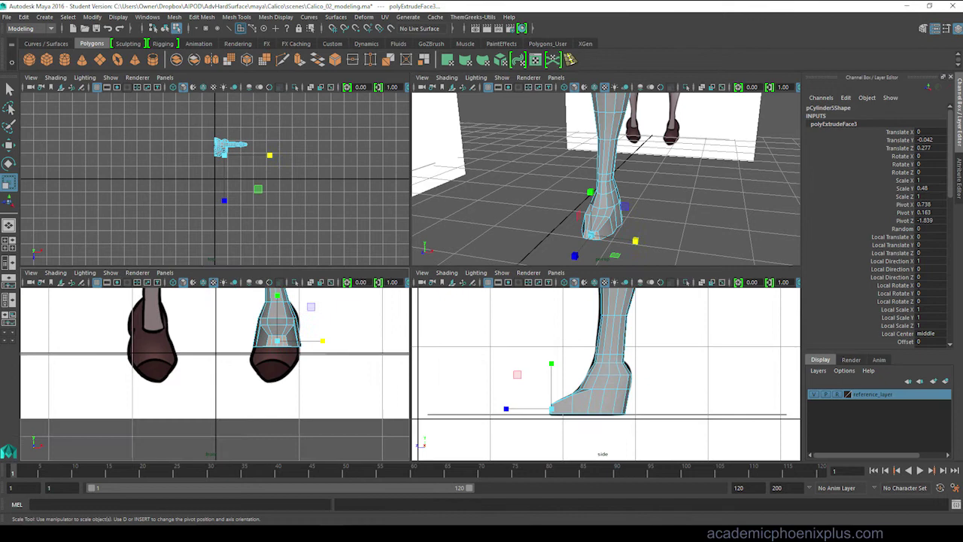
{"action": "key", "text": "space"}
{"action": "scroll", "coordinate": [451, 286], "scroll_direction": "up", "scroll_amount": 5}
{"action": "left_click", "coordinate": [401, 335]}
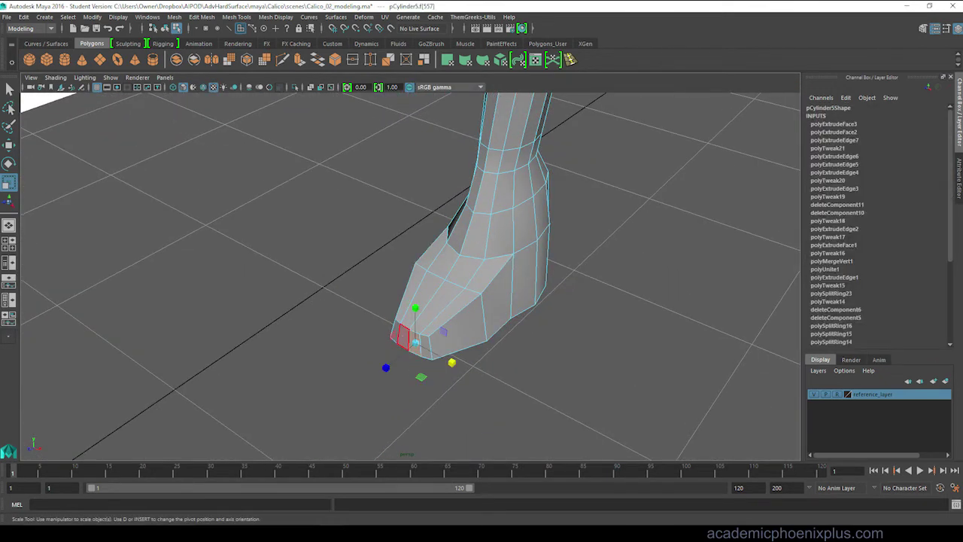
Move and scale the selected toe-tip faces, undoing a stray move, to narrow the toe
{"action": "key", "text": "w"}
{"action": "left_click", "coordinate": [418, 342], "text": "shift"}
{"action": "left_click_drag", "start_coordinate": [421, 353], "coordinate": [422, 331], "text": "alt"}
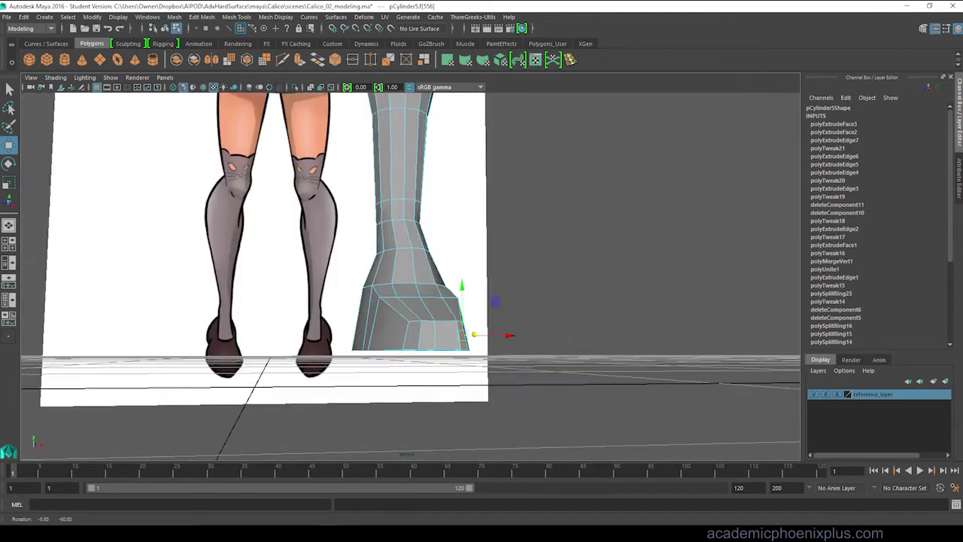
{"action": "right_click_drag", "start_coordinate": [422, 331], "coordinate": [391, 301], "text": "alt"}
{"action": "left_click_drag", "start_coordinate": [392, 301], "coordinate": [301, 304], "text": "alt"}
{"action": "left_click_drag", "start_coordinate": [410, 324], "coordinate": [549, 371]}
{"action": "key", "text": "ctrl+z"}
{"action": "key", "text": "r"}
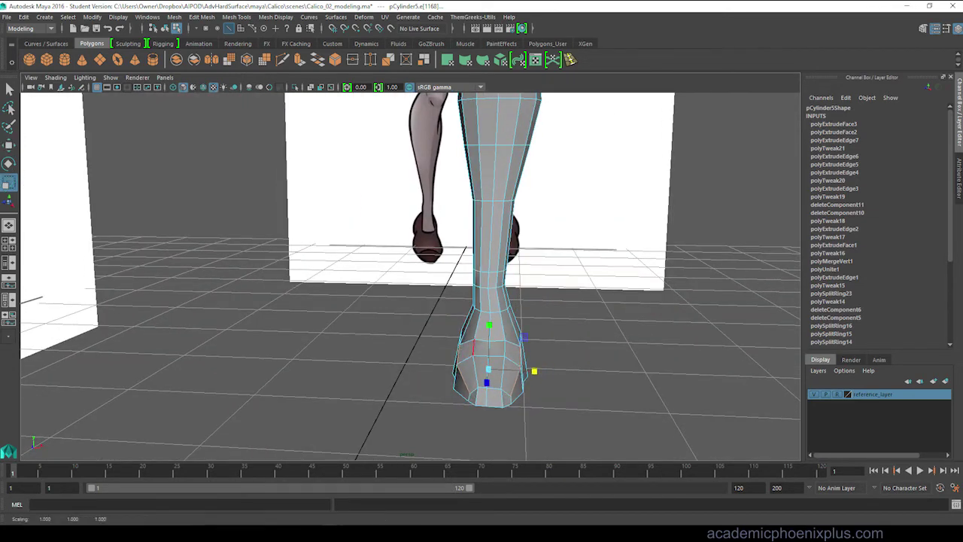
{"action": "key", "text": "w"}
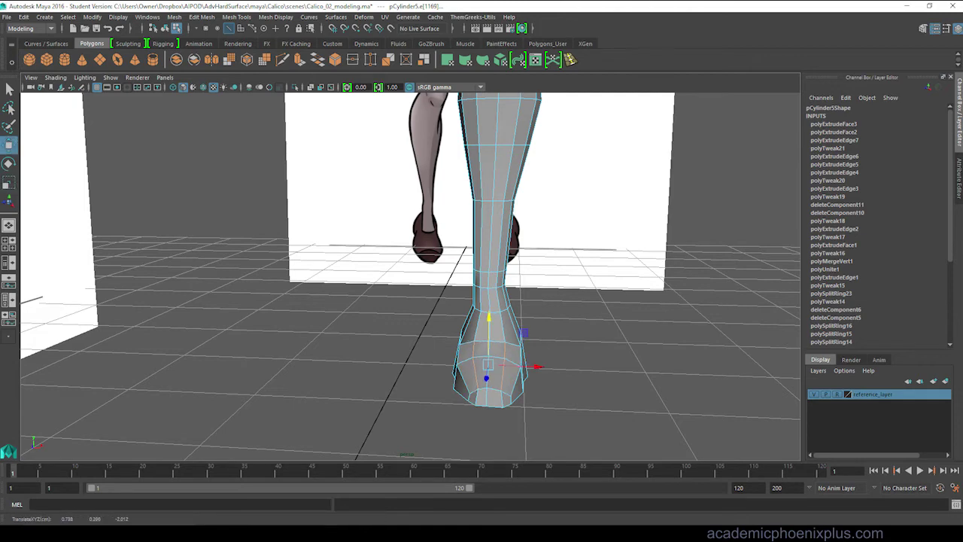
{"action": "left_click_drag", "start_coordinate": [481, 353], "coordinate": [391, 353], "text": "alt"}
In unsmoothed view, insert a vertical edge loop across the shoe and scale it to the foot
{"action": "key", "text": "1"}
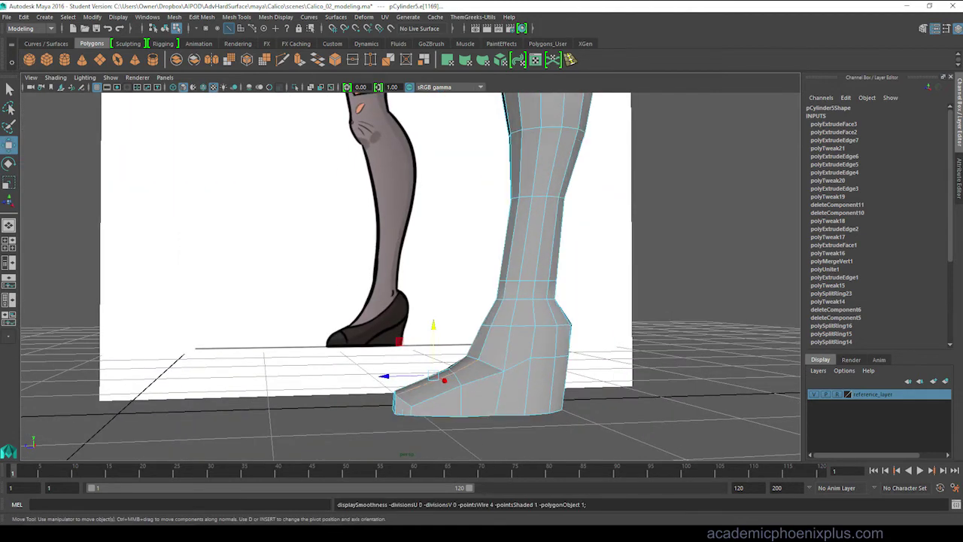
{"action": "left_click_drag", "start_coordinate": [452, 353], "coordinate": [451, 301], "text": "alt"}
{"action": "key", "text": "ctrl+shift+x"}
{"action": "left_click", "coordinate": [485, 299]}
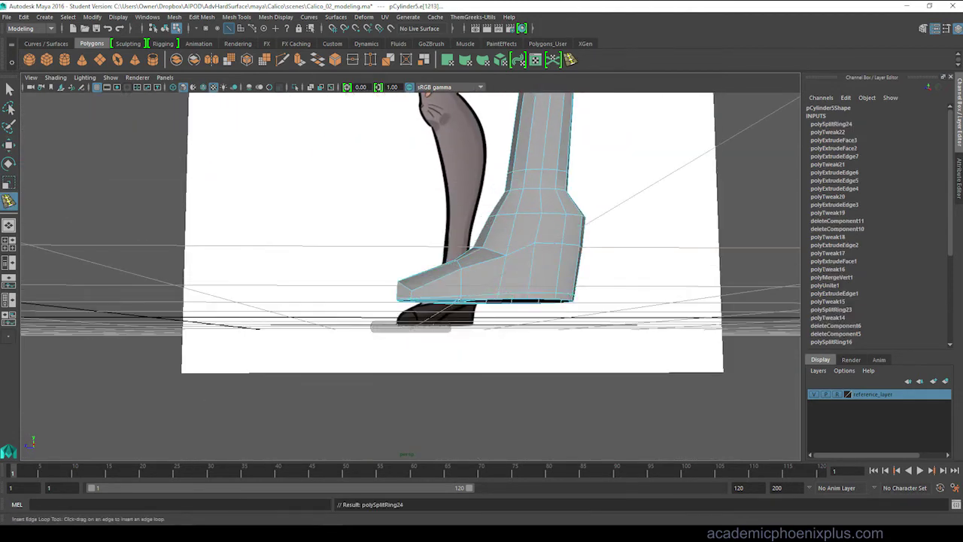
{"action": "key", "text": "r"}
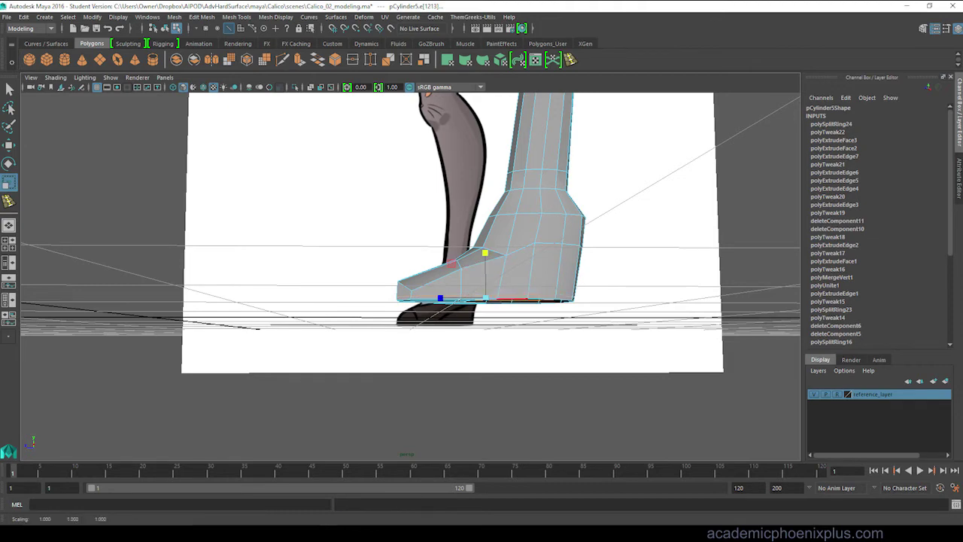
{"action": "left_click_drag", "start_coordinate": [485, 285], "coordinate": [466, 301], "text": "alt"}
{"action": "right_click_drag", "start_coordinate": [466, 300], "coordinate": [511, 301], "text": "alt"}
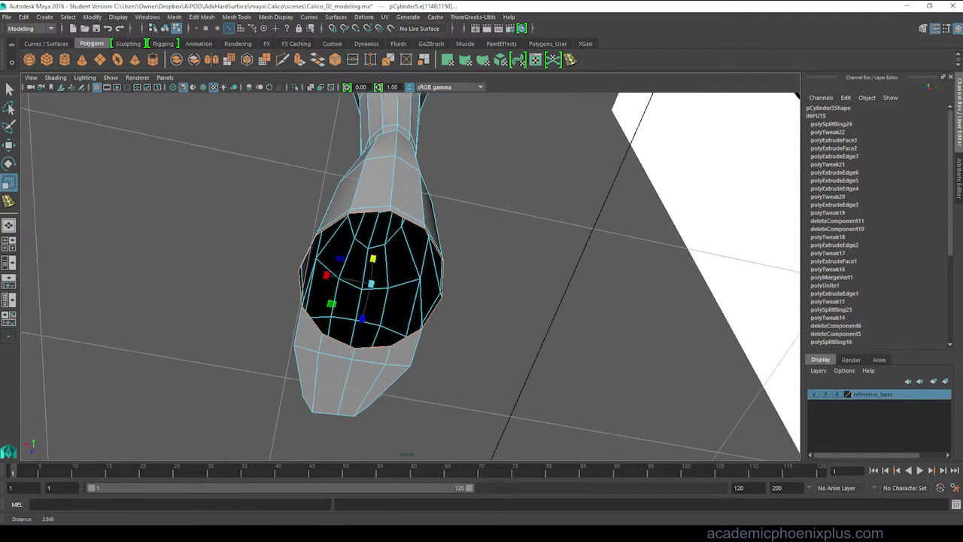
{"action": "left_click_drag", "start_coordinate": [512, 301], "coordinate": [507, 274], "text": "alt"}
Cap the shoe's open bottom and Multi-Cut new edges across the sole cap
{"action": "left_click", "coordinate": [174, 17]}
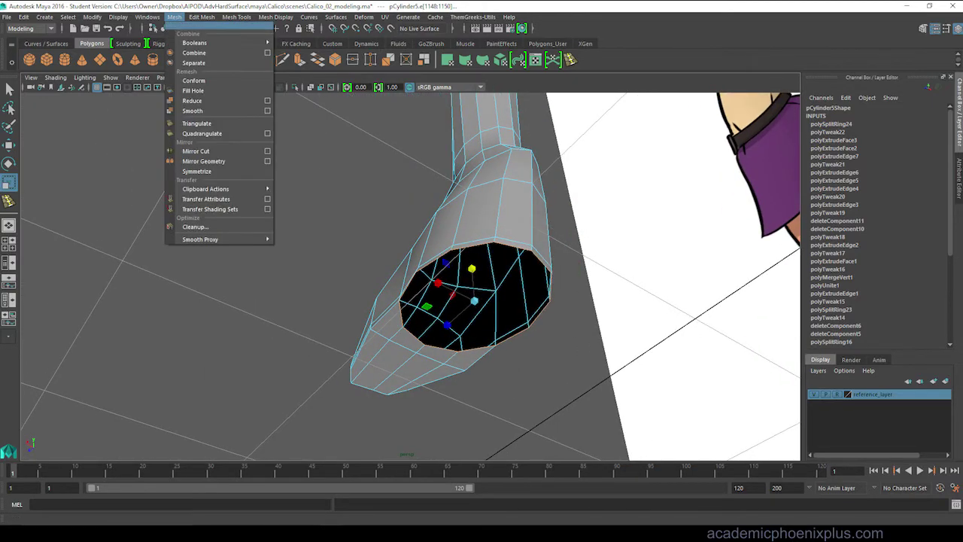
{"action": "left_click", "coordinate": [196, 89]}
{"action": "left_click", "coordinate": [202, 17]}
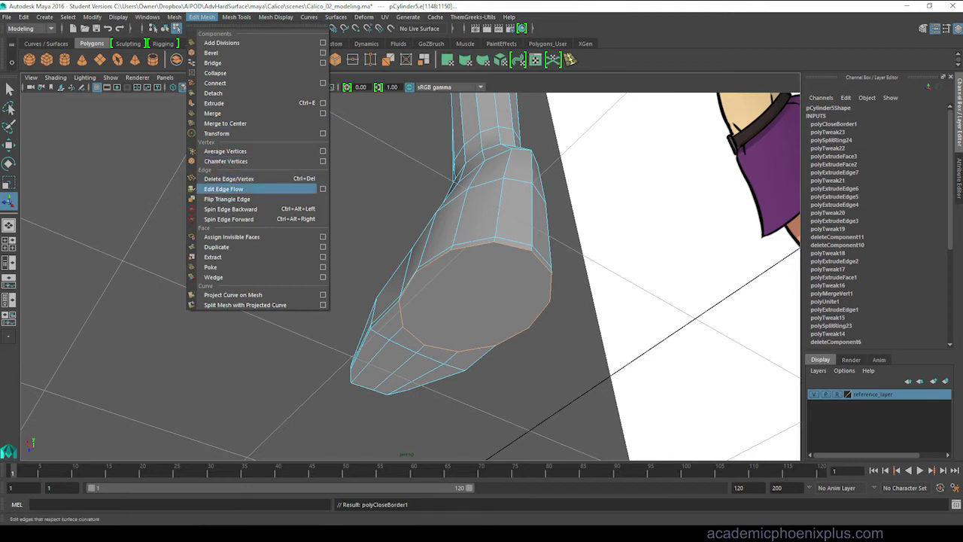
{"action": "left_click", "coordinate": [235, 16]}
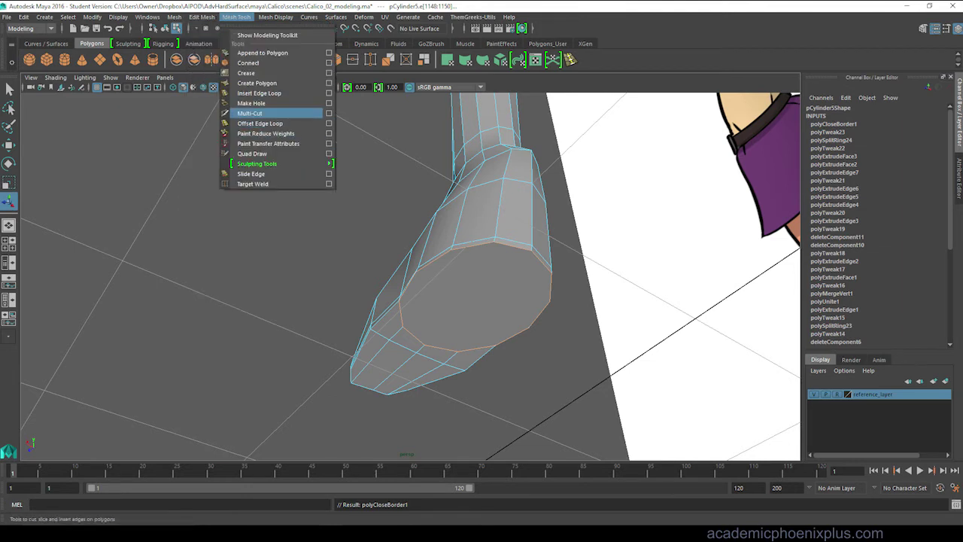
{"action": "left_click", "coordinate": [249, 113]}
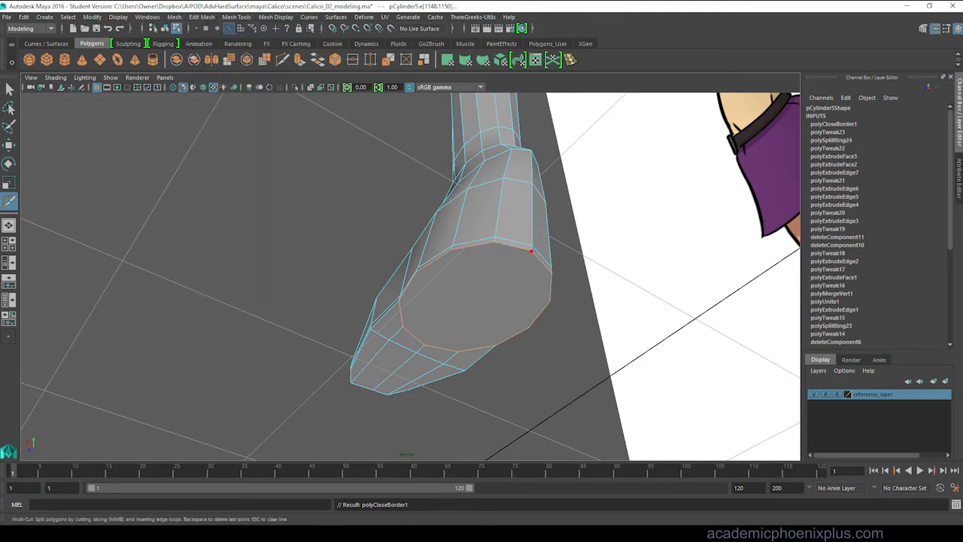
{"action": "left_click", "coordinate": [403, 326]}
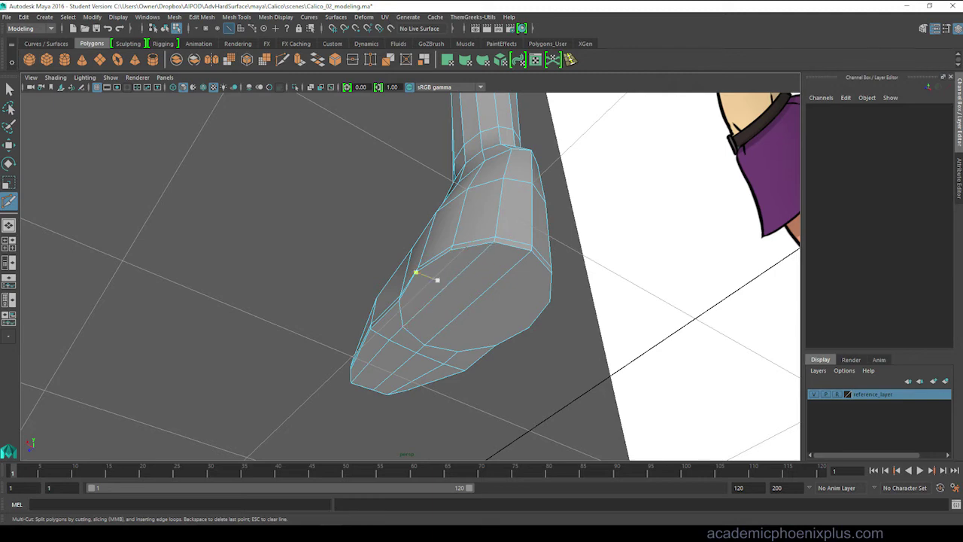
{"action": "left_click_drag", "start_coordinate": [361, 202], "coordinate": [541, 218], "text": "alt"}
Widen the shoe by scaling its vertices outward, then raise a vertex loop
{"action": "right_click_drag", "start_coordinate": [410, 226], "coordinate": [380, 226]}
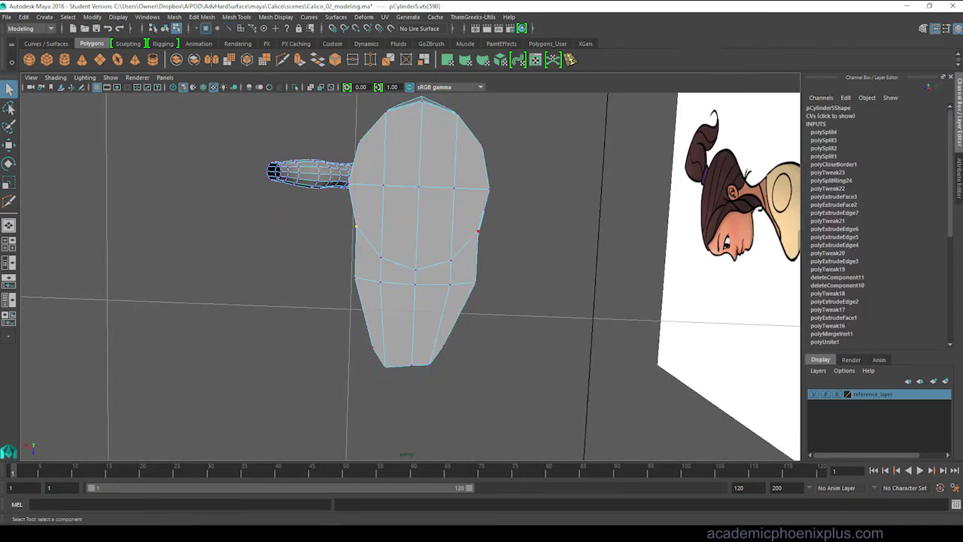
{"action": "key", "text": "r"}
{"action": "left_click_drag", "start_coordinate": [371, 225], "coordinate": [363, 226]}
{"action": "left_click", "coordinate": [451, 260]}
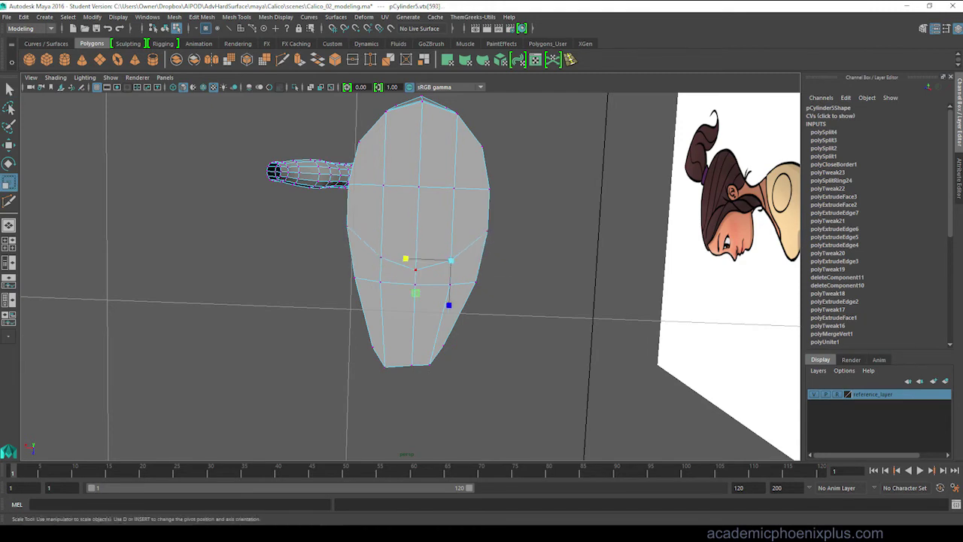
{"action": "key", "text": "w"}
{"action": "left_click_drag", "start_coordinate": [415, 308], "coordinate": [399, 276]}
{"action": "right_click_drag", "start_coordinate": [399, 275], "coordinate": [440, 226]}
Delete the body mesh's construction history and switch to textured shaded display
{"action": "left_click", "coordinate": [24, 17]}
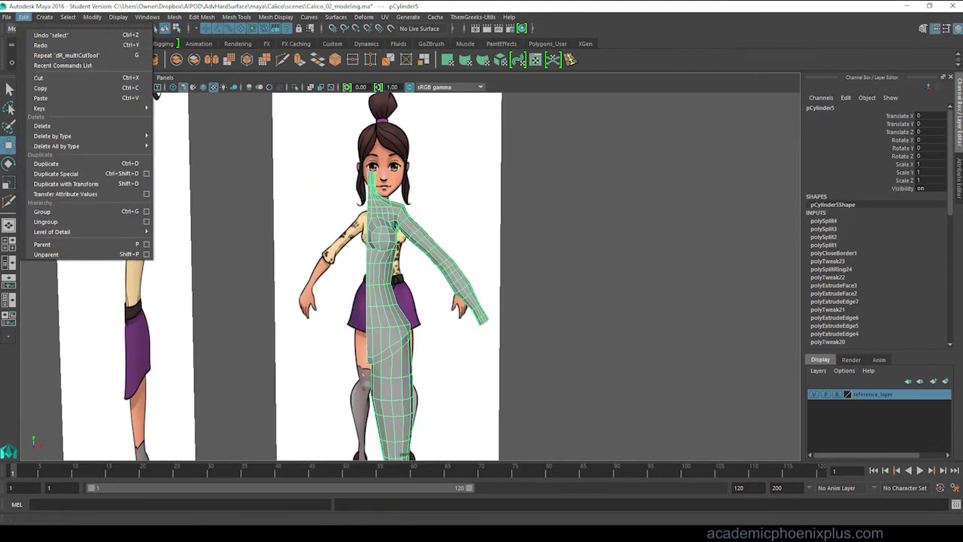
{"action": "mouse_move", "coordinate": [58, 133]}
{"action": "left_click", "coordinate": [180, 145]}
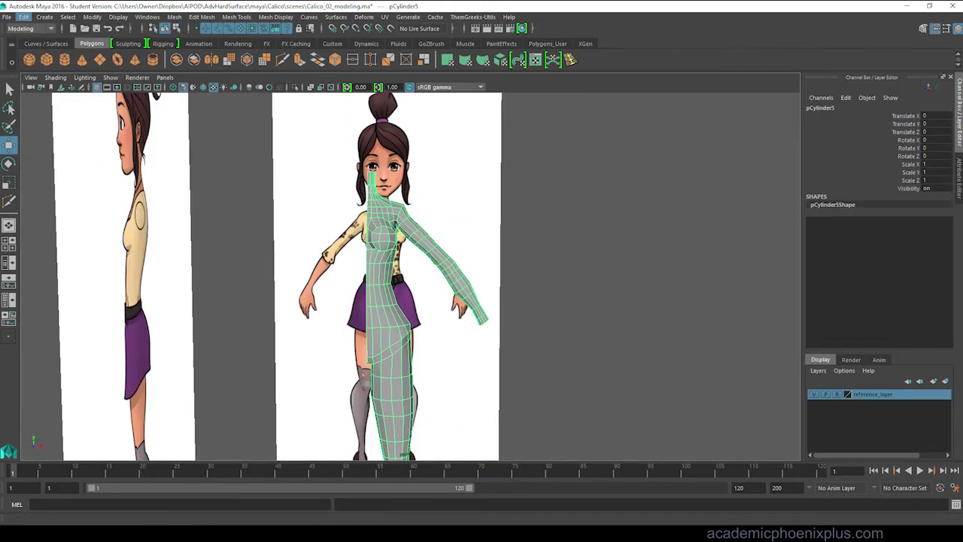
{"action": "left_click", "coordinate": [23, 17]}
{"action": "key", "text": "4"}
{"action": "key", "text": "6"}
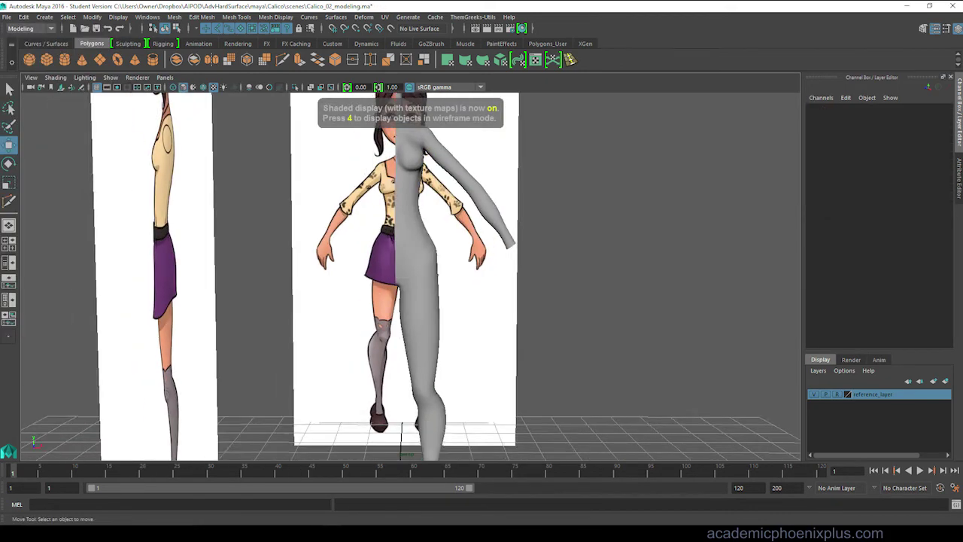
{"action": "left_click_drag", "start_coordinate": [410, 271], "coordinate": [335, 274], "text": "alt"}
Duplicate Special the body as an instance with Scale X -1 to mirror it
{"action": "left_click", "coordinate": [406, 226]}
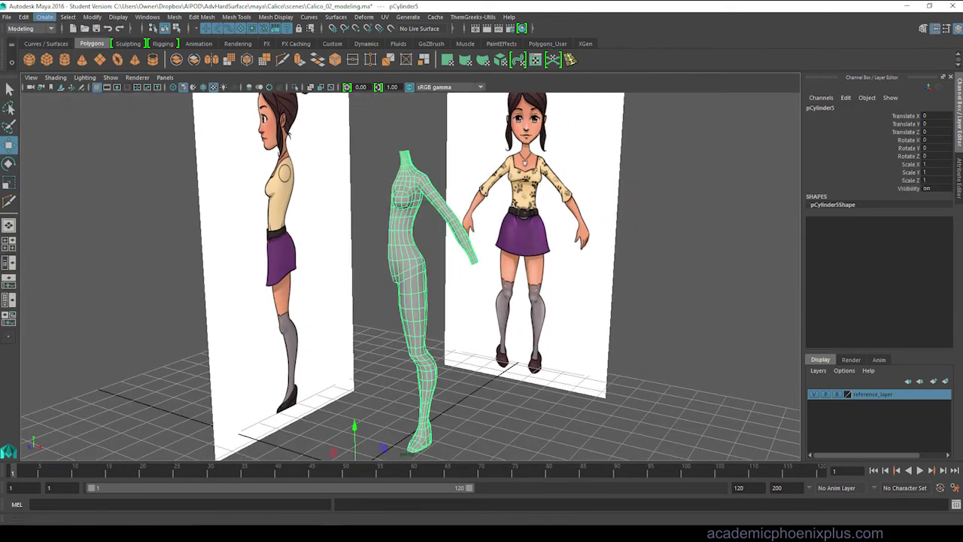
{"action": "left_click", "coordinate": [44, 16]}
{"action": "left_click", "coordinate": [147, 185]}
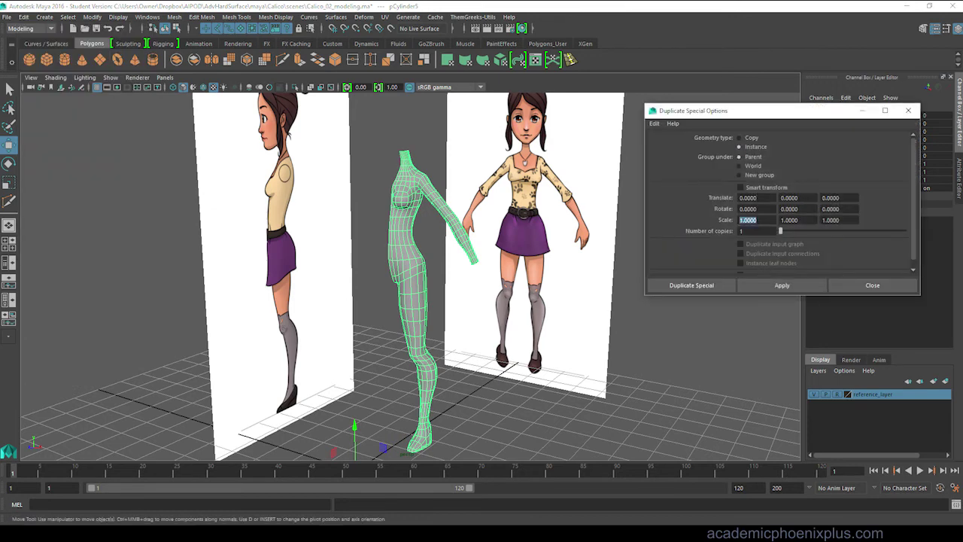
{"action": "type", "text": "1"}
{"action": "left_click", "coordinate": [781, 285]}
{"action": "left_click", "coordinate": [601, 422]}
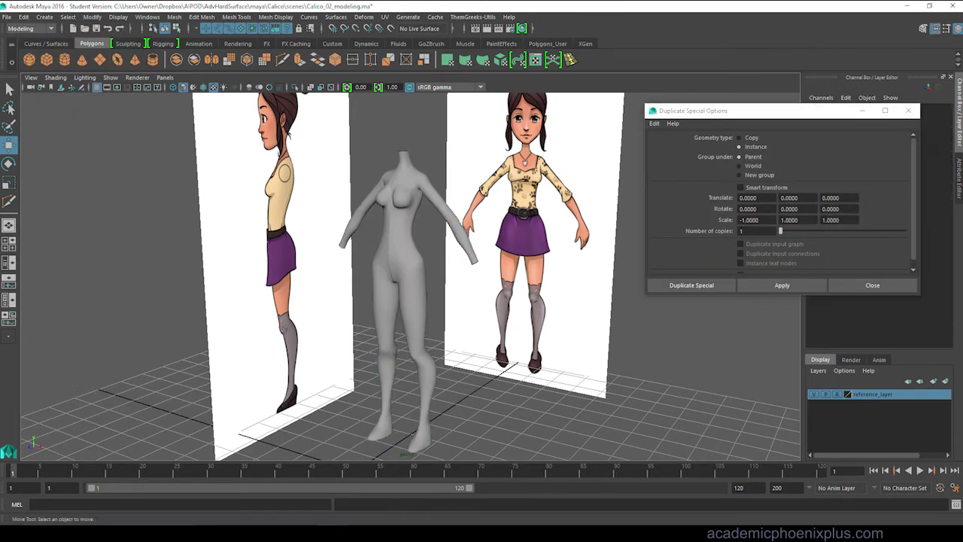
{"action": "left_click_drag", "start_coordinate": [527, 339], "coordinate": [451, 331], "text": "alt"}
Select chest faces on the right body half and convert them to edges
{"action": "left_click", "coordinate": [872, 285]}
{"action": "scroll", "coordinate": [451, 240], "scroll_direction": "up", "scroll_amount": 5}
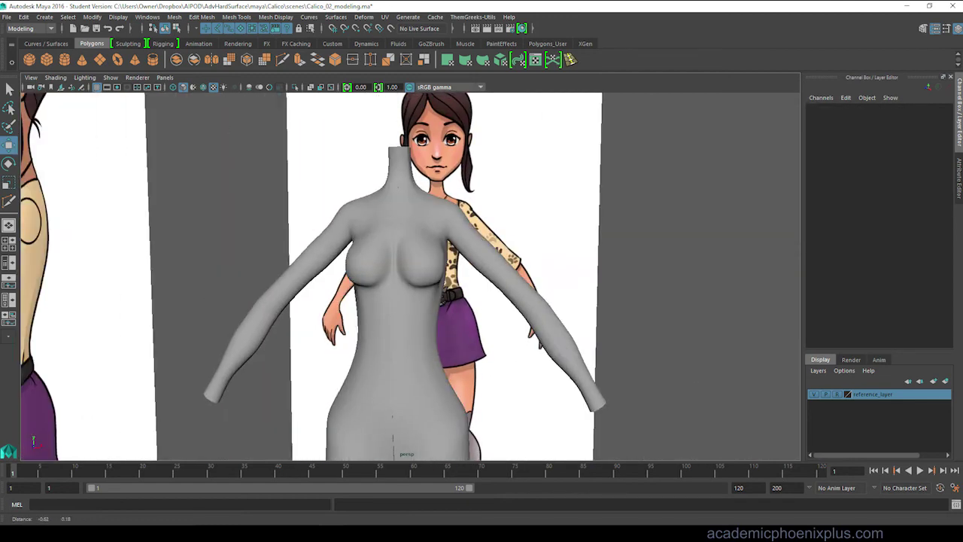
{"action": "left_click", "coordinate": [527, 300]}
{"action": "right_click_drag", "start_coordinate": [483, 243], "coordinate": [483, 271]}
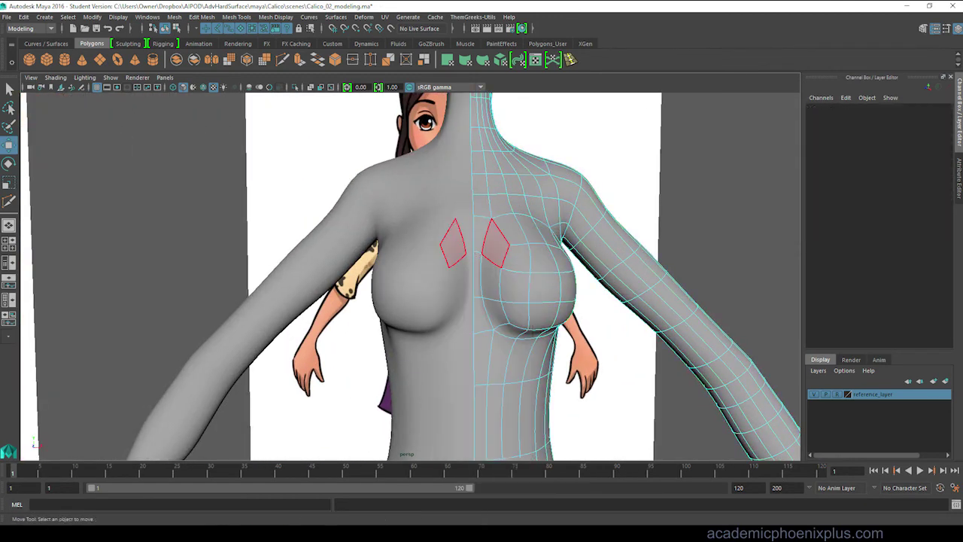
{"action": "left_click", "coordinate": [490, 279]}
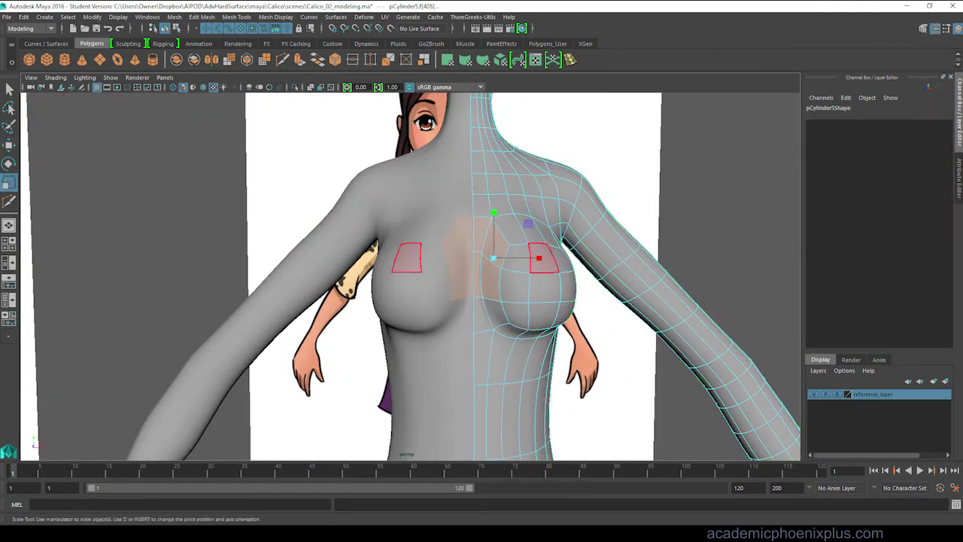
{"action": "right_click_drag", "start_coordinate": [473, 249], "coordinate": [451, 301], "text": "shift"}
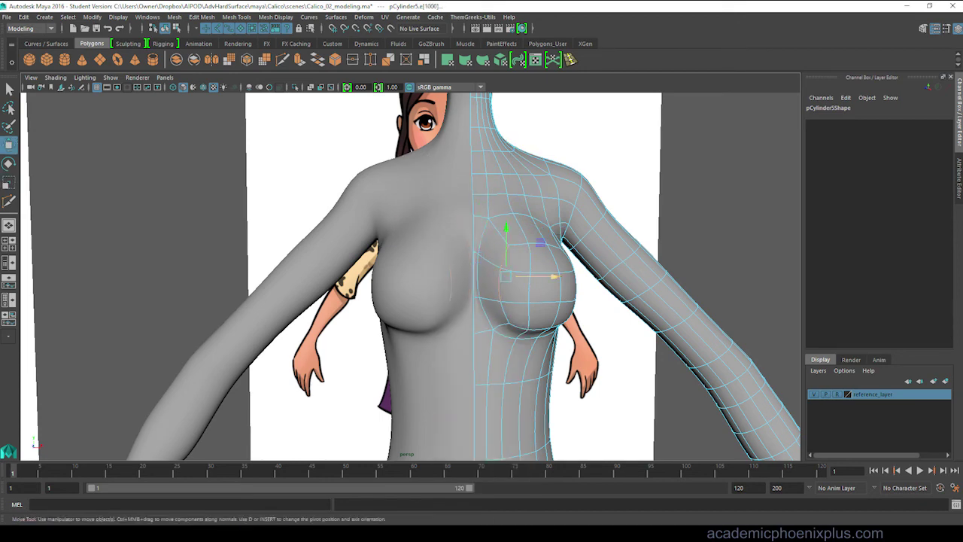
{"action": "scroll", "coordinate": [481, 270], "scroll_direction": "down", "scroll_amount": 5}
{"action": "right_click_drag", "start_coordinate": [490, 247], "coordinate": [490, 218]}
{"action": "scroll", "coordinate": [451, 270], "scroll_direction": "down", "scroll_amount": 3}
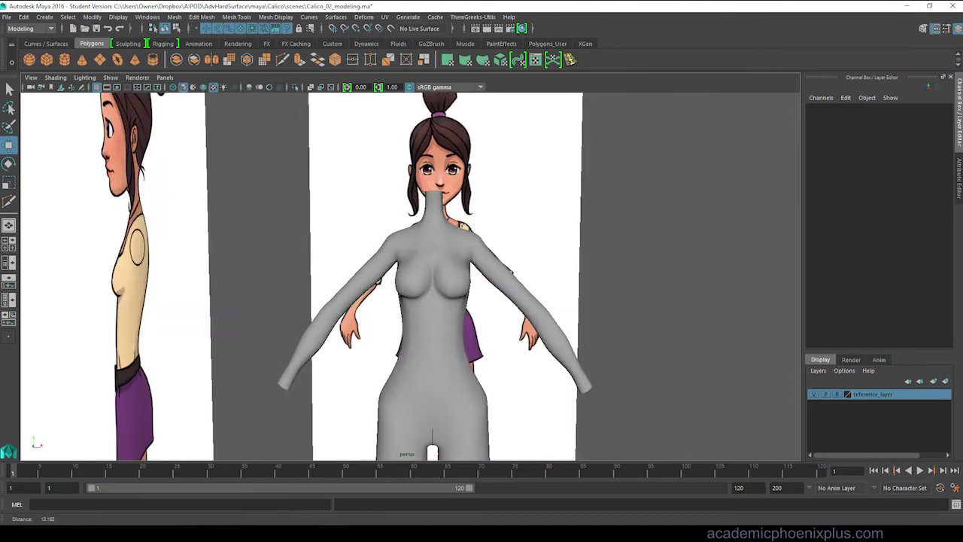
Select the centre-seam edge at the back of the hip and scale it onto the mirror line
{"action": "left_click_drag", "start_coordinate": [451, 270], "coordinate": [752, 271], "text": "alt"}
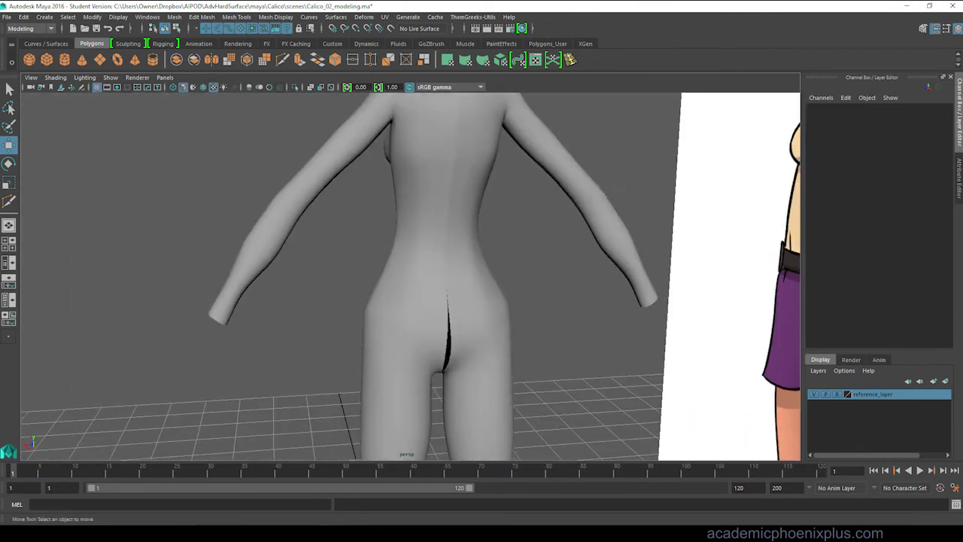
{"action": "left_click", "coordinate": [481, 226]}
{"action": "right_click_drag", "start_coordinate": [461, 236], "coordinate": [462, 210]}
{"action": "left_click", "coordinate": [447, 323]}
{"action": "scroll", "coordinate": [447, 323], "scroll_direction": "up", "scroll_amount": 5}
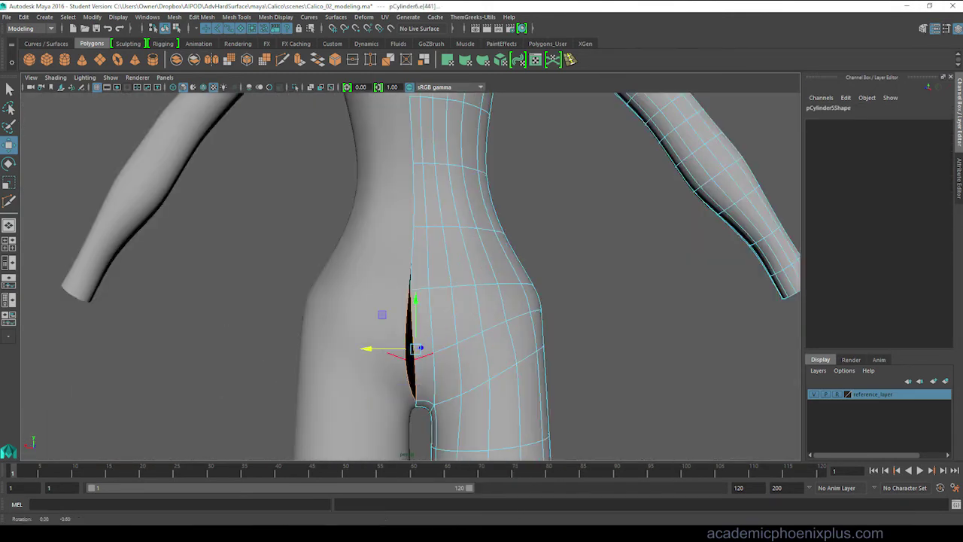
{"action": "key", "text": "r"}
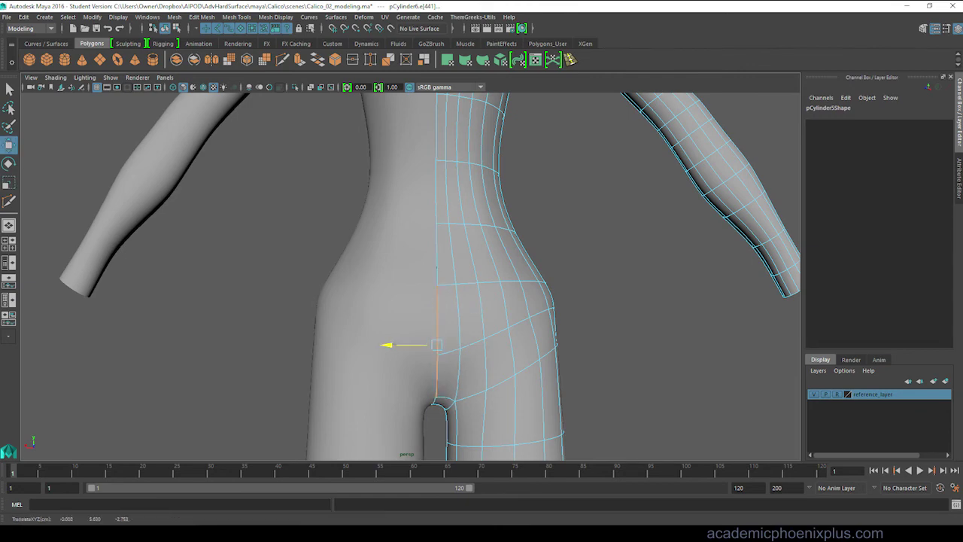
{"action": "scroll", "coordinate": [437, 301], "scroll_direction": "down", "scroll_amount": 3}
{"action": "left_click_drag", "start_coordinate": [451, 271], "coordinate": [639, 271], "text": "alt"}
{"action": "left_click", "coordinate": [472, 192]}
{"action": "left_click", "coordinate": [361, 150]}
{"action": "key", "text": "F8"}
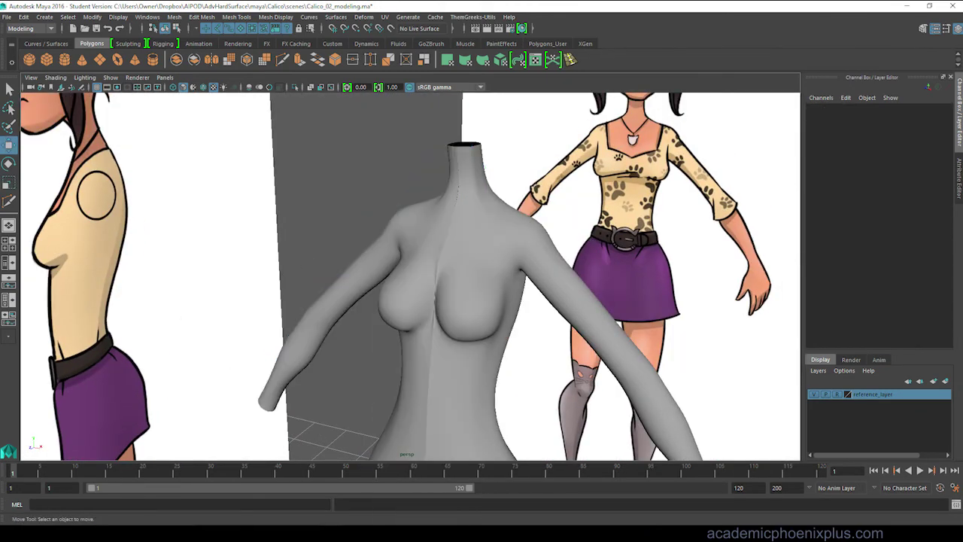
{"action": "mouse_move", "coordinate": [451, 301]}
{"action": "left_mouse_down", "text": "alt"}
{"action": "mouse_move", "coordinate": [526, 301]}
{"action": "mouse_move", "coordinate": [489, 301]}
{"action": "mouse_move", "coordinate": [489, 324]}
{"action": "mouse_move", "coordinate": [466, 301]}
{"action": "left_mouse_up", "text": "alt"}
{"action": "scroll", "coordinate": [406, 271], "scroll_direction": "up", "scroll_amount": 3}
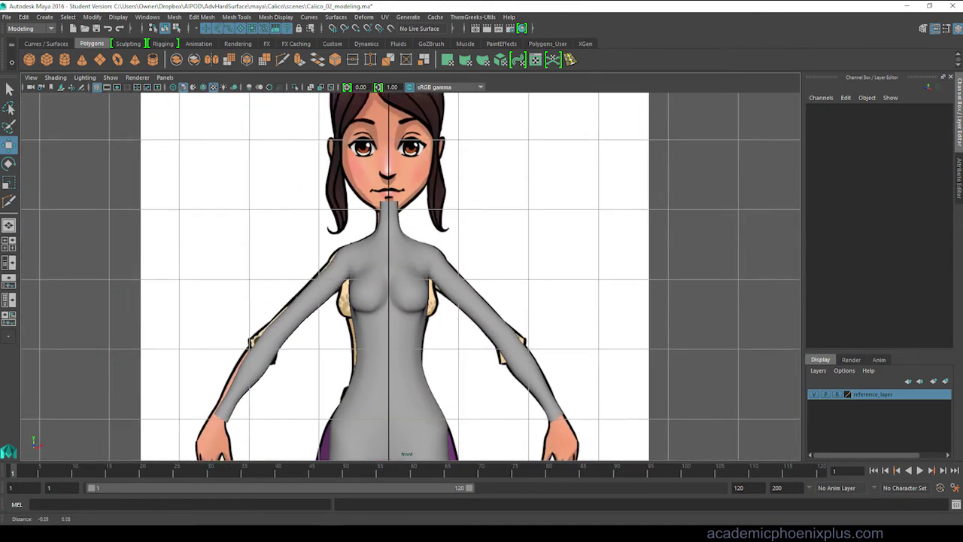
{"action": "scroll", "coordinate": [406, 270], "scroll_direction": "down", "scroll_amount": 3}
{"action": "key", "text": "space"}
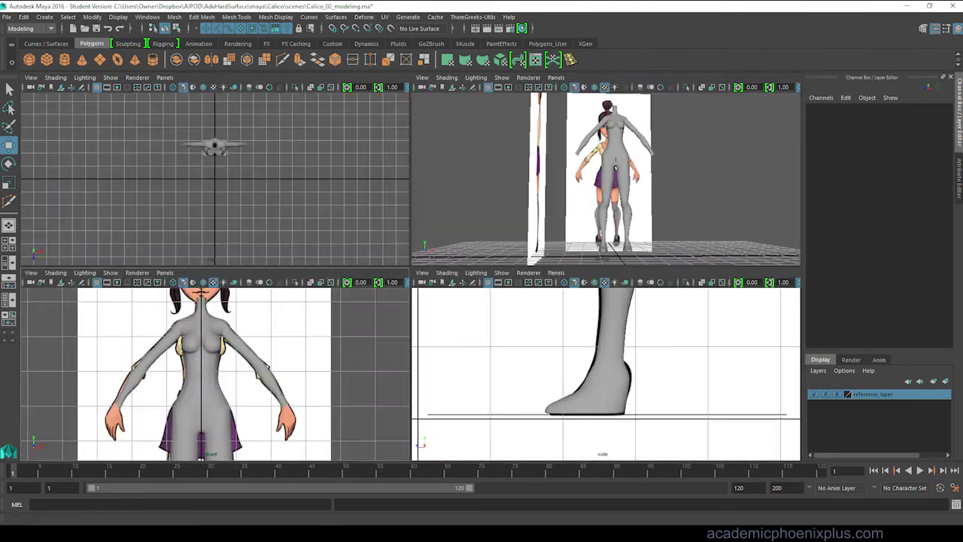
{"action": "key", "text": "space"}
{"action": "left_click_drag", "start_coordinate": [526, 226], "coordinate": [572, 225], "text": "alt"}
{"action": "left_click_drag", "start_coordinate": [451, 301], "coordinate": [421, 300], "text": "alt"}
{"action": "left_click", "coordinate": [451, 248]}
{"action": "scroll", "coordinate": [452, 271], "scroll_direction": "up", "scroll_amount": 5}
{"action": "middle_click_drag", "start_coordinate": [452, 270], "coordinate": [481, 316], "text": "alt"}
{"action": "key", "text": "1"}
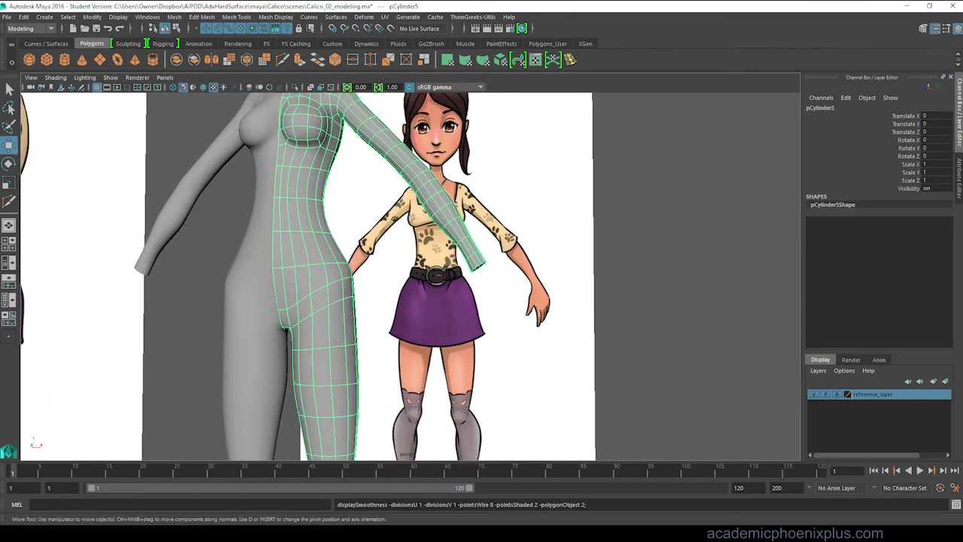
{"action": "left_click_drag", "start_coordinate": [452, 271], "coordinate": [414, 271], "text": "alt"}
{"action": "key", "text": "F10"}
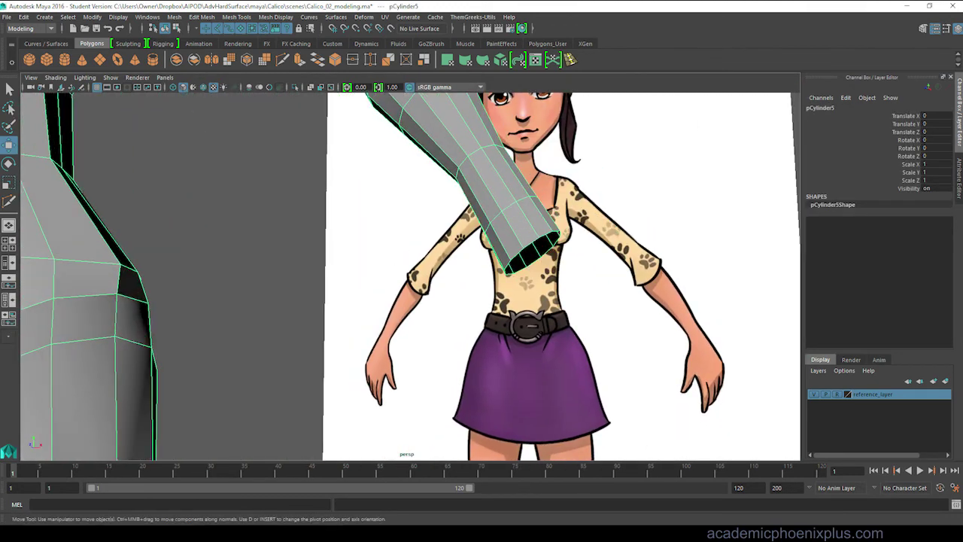
Extrude the arm's wrist edge loop, undoing the trial scale of the new edges
{"action": "left_click", "coordinate": [526, 219]}
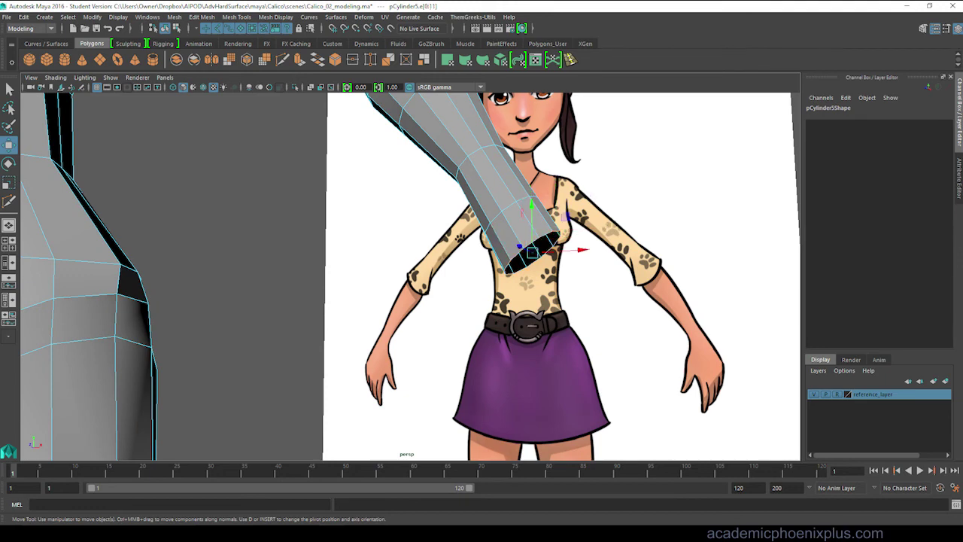
{"action": "key", "text": "ctrl+z"}
{"action": "key", "text": "ctrl+e"}
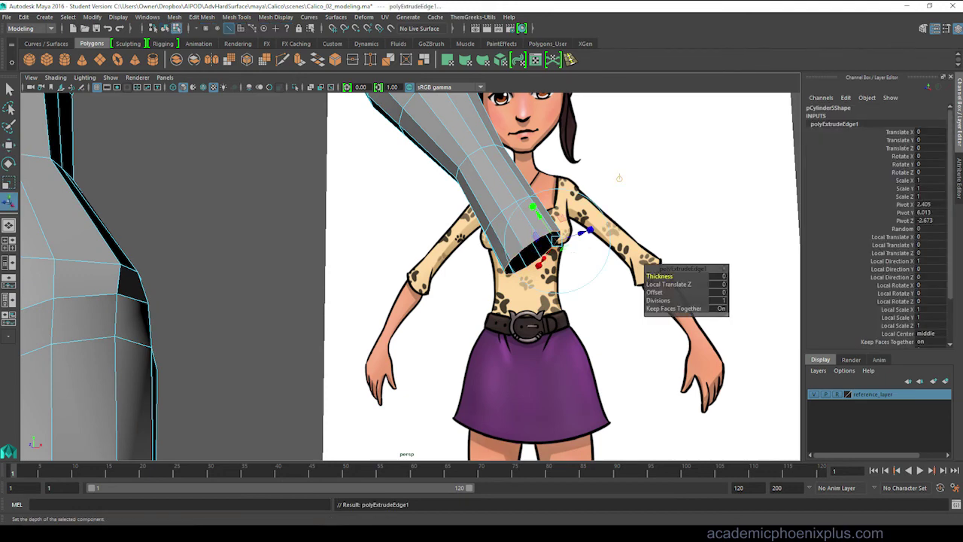
{"action": "scroll", "coordinate": [619, 178], "scroll_direction": "down", "scroll_amount": 5}
{"action": "scroll", "coordinate": [594, 189], "scroll_direction": "up", "scroll_amount": 5}
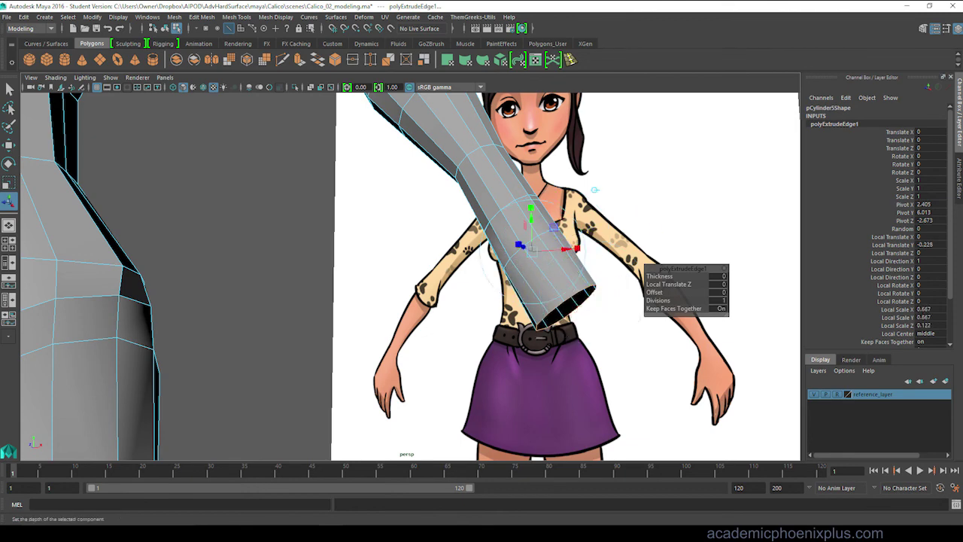
{"action": "left_click_drag", "start_coordinate": [594, 190], "coordinate": [345, 201], "text": "alt"}
{"action": "key", "text": "ctrl+z"}
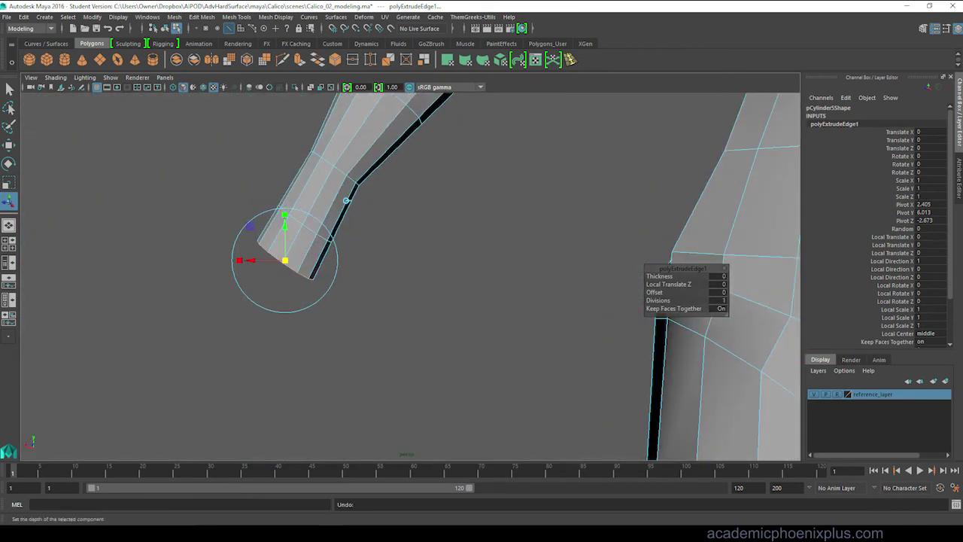